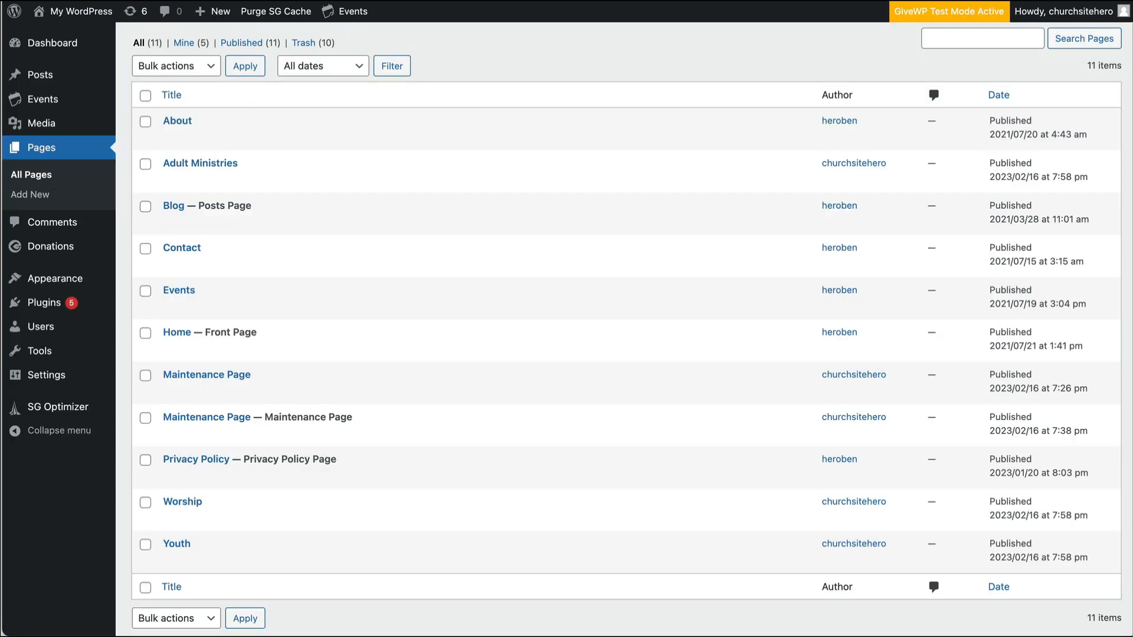
# Open the theme's header customization, disable Enable Transparent Header, and publish the change
pyautogui.moveTo(57, 279)
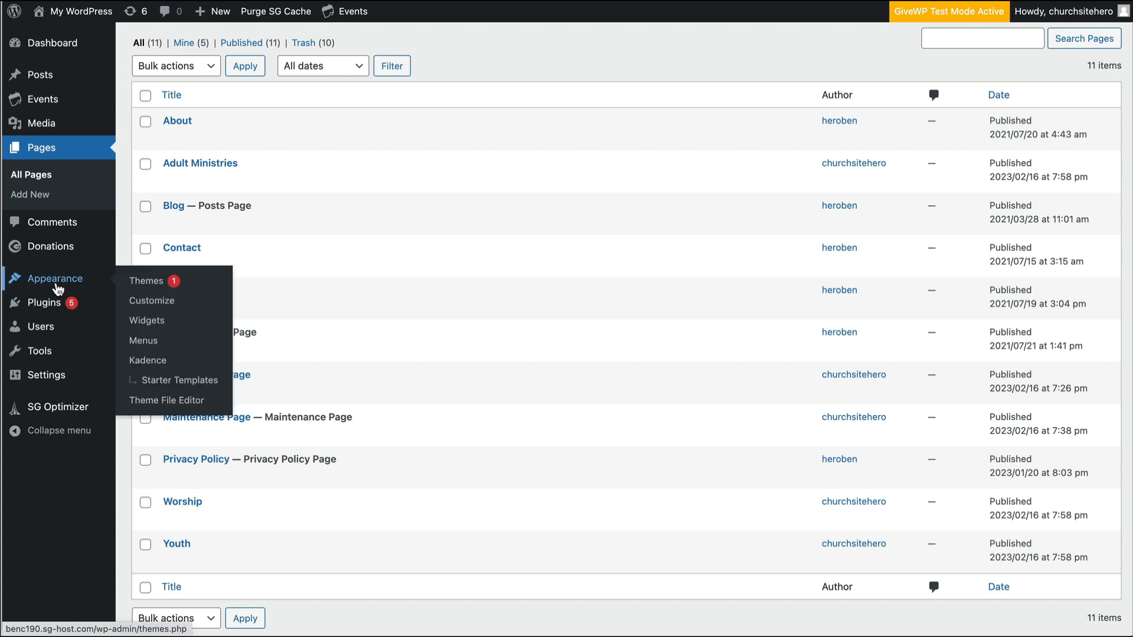
pyautogui.click(167, 303)
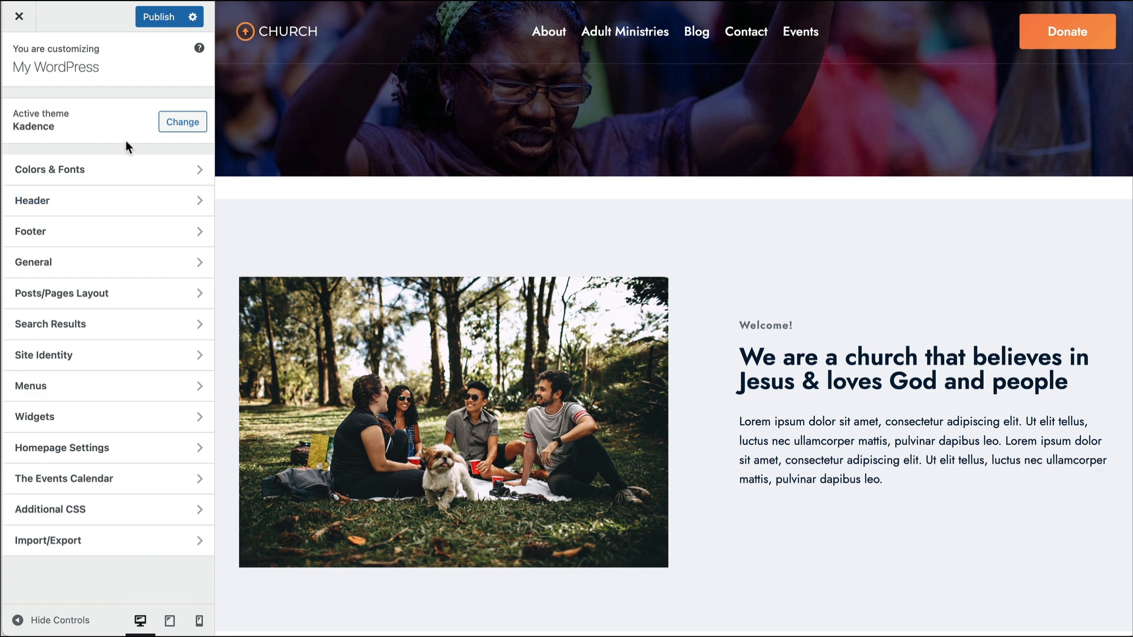
pyautogui.click(44, 212)
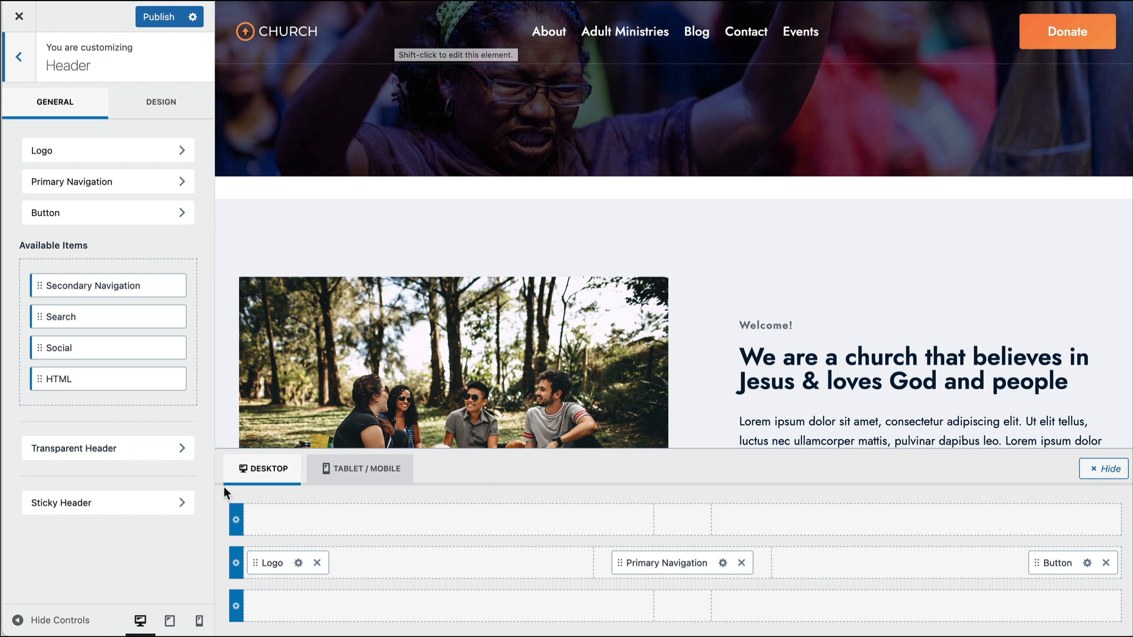
pyautogui.click(161, 460)
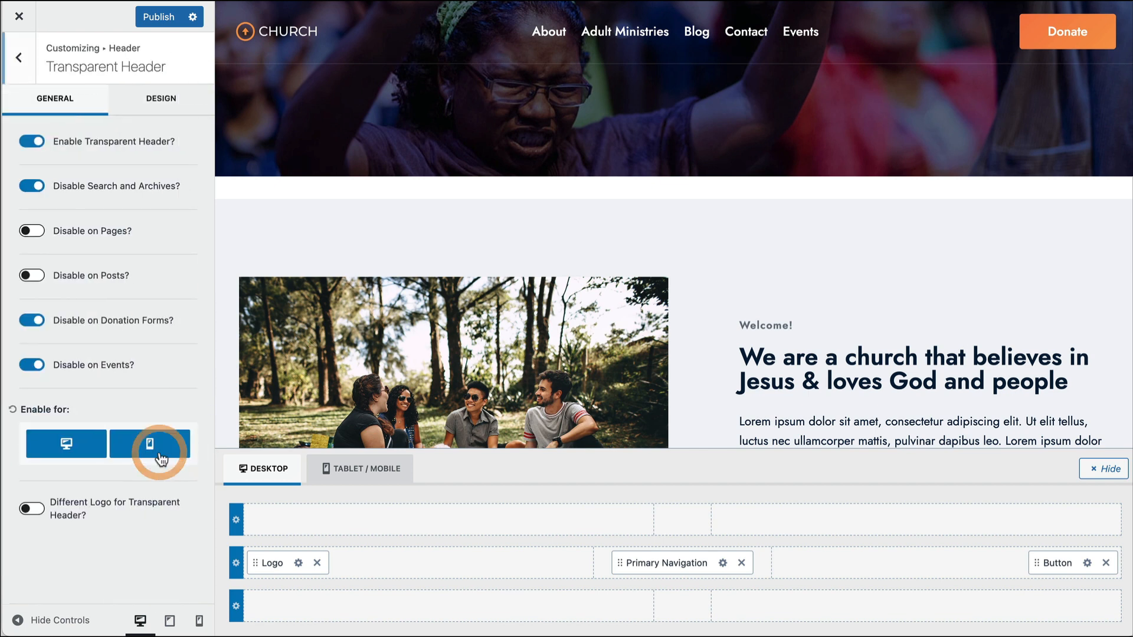
pyautogui.click(39, 146)
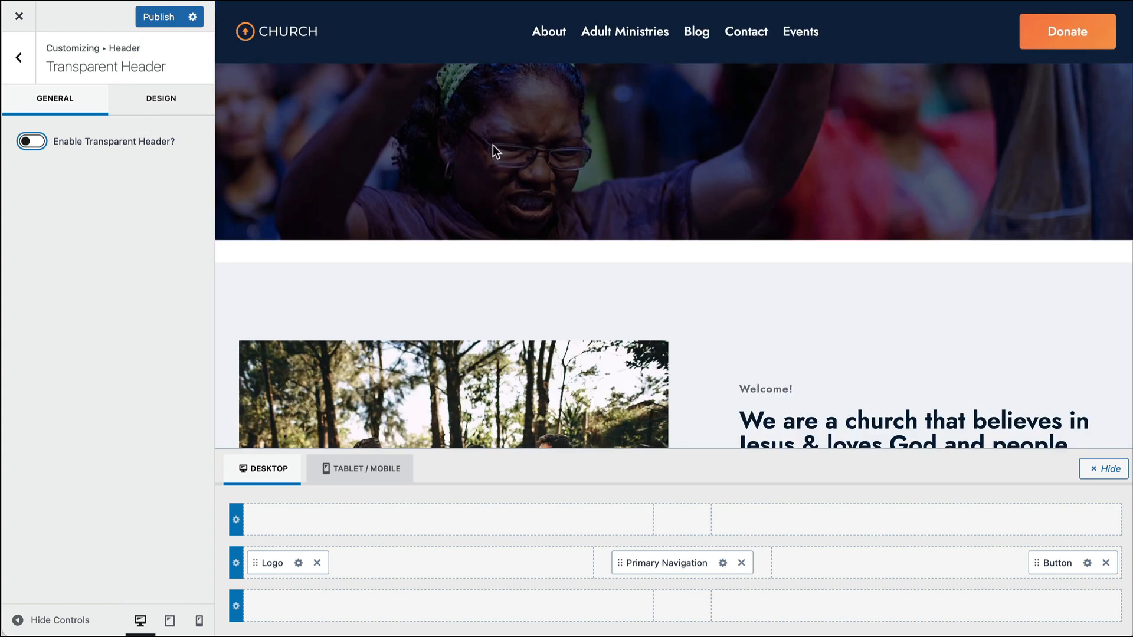
pyautogui.click(153, 17)
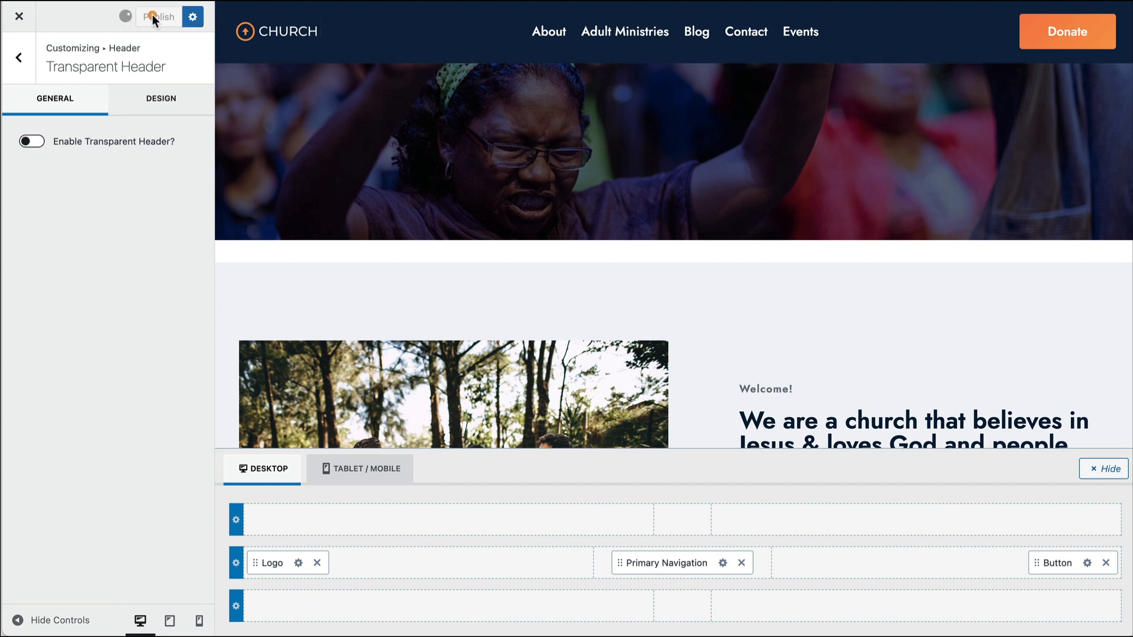
# Examine the solid header on the live home page and the Contact page
pyautogui.click(481, 1)
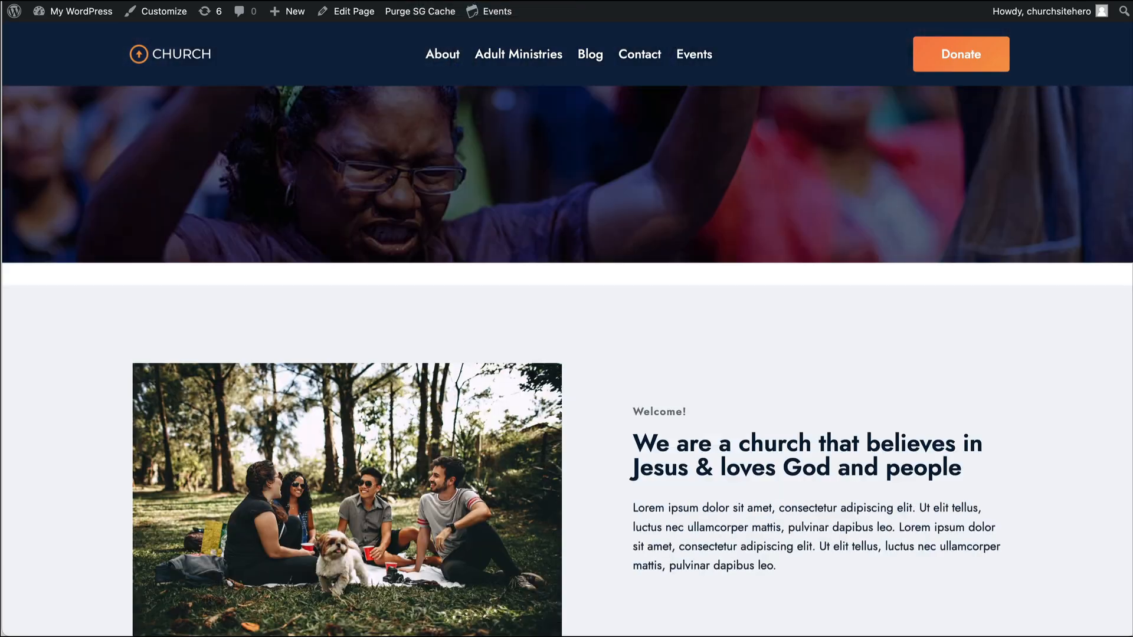
pyautogui.scroll(-7, 618, 284)
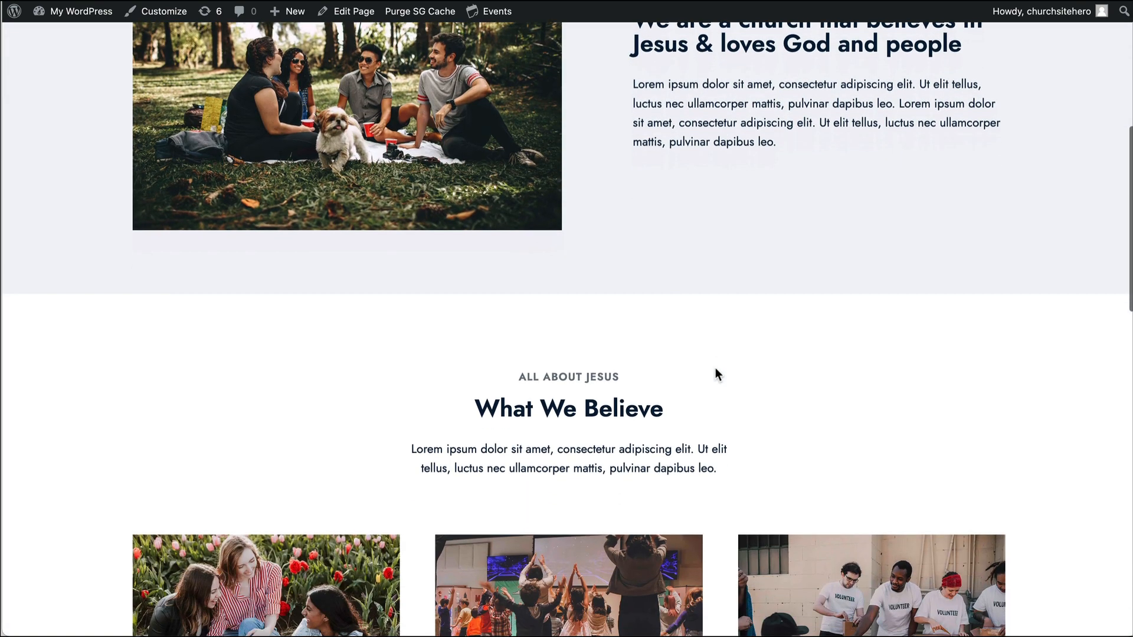
pyautogui.scroll(8, 715, 367)
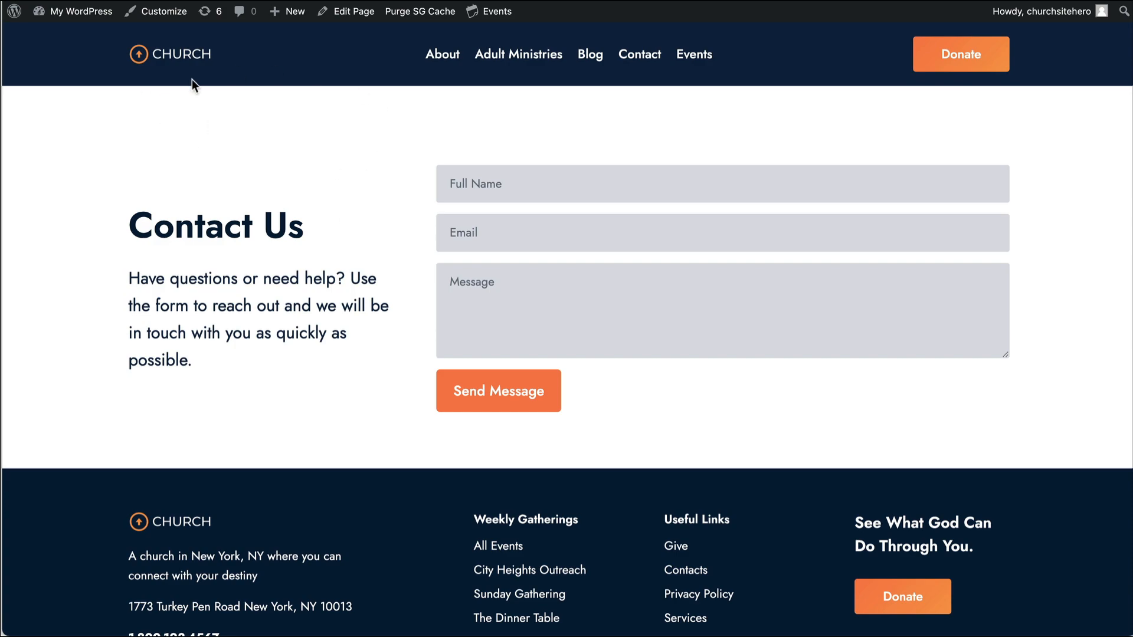
pyautogui.scroll(-3, 316, 285)
pyautogui.scroll(2, 316, 291)
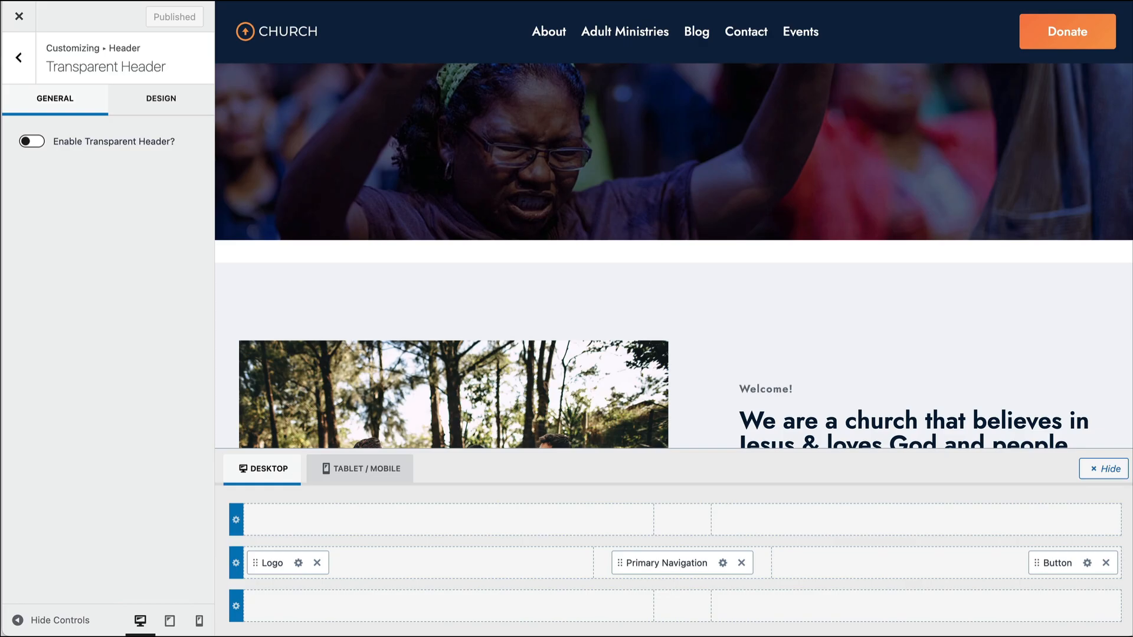
# Add Secondary Navigation to the right section and Search to the center section of the desktop header's bottom row
pyautogui.click(20, 64)
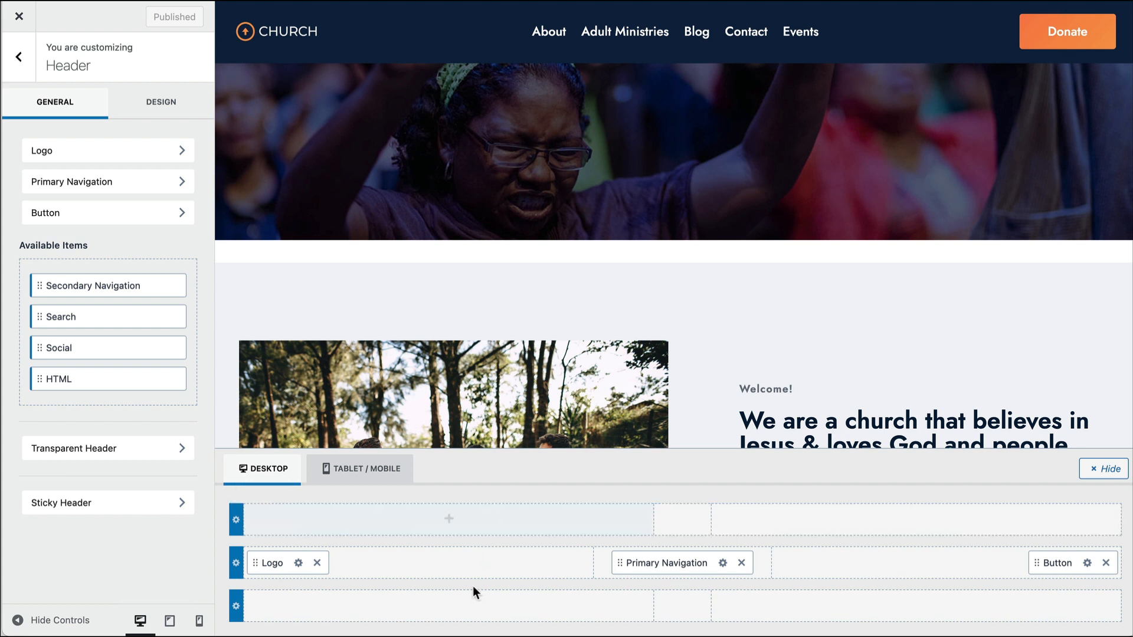
pyautogui.click(916, 605)
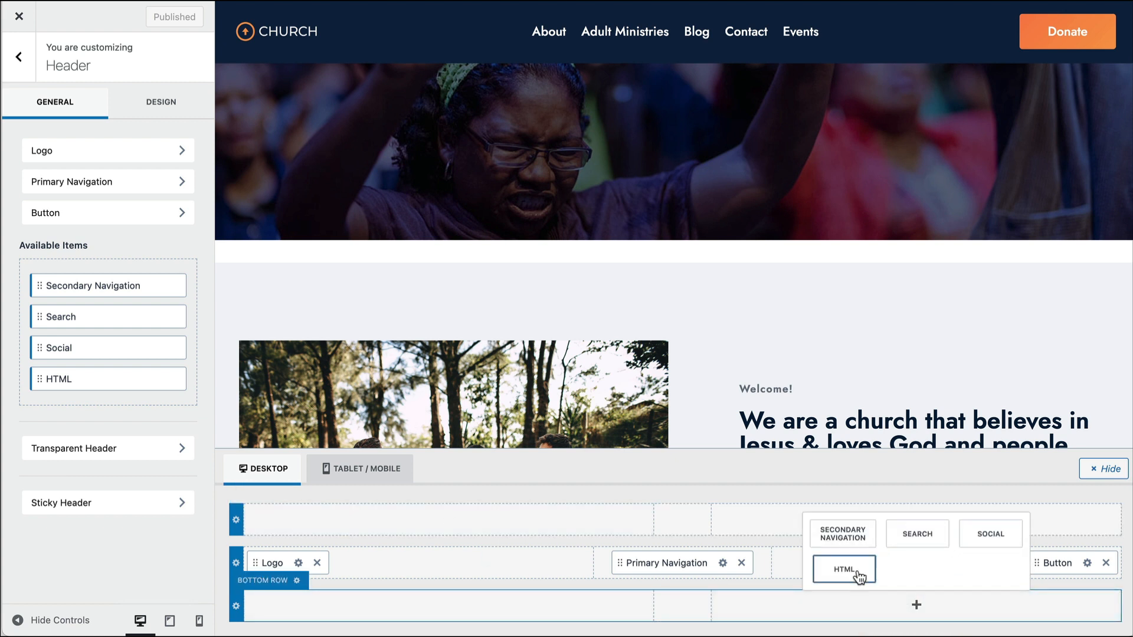
pyautogui.click(844, 539)
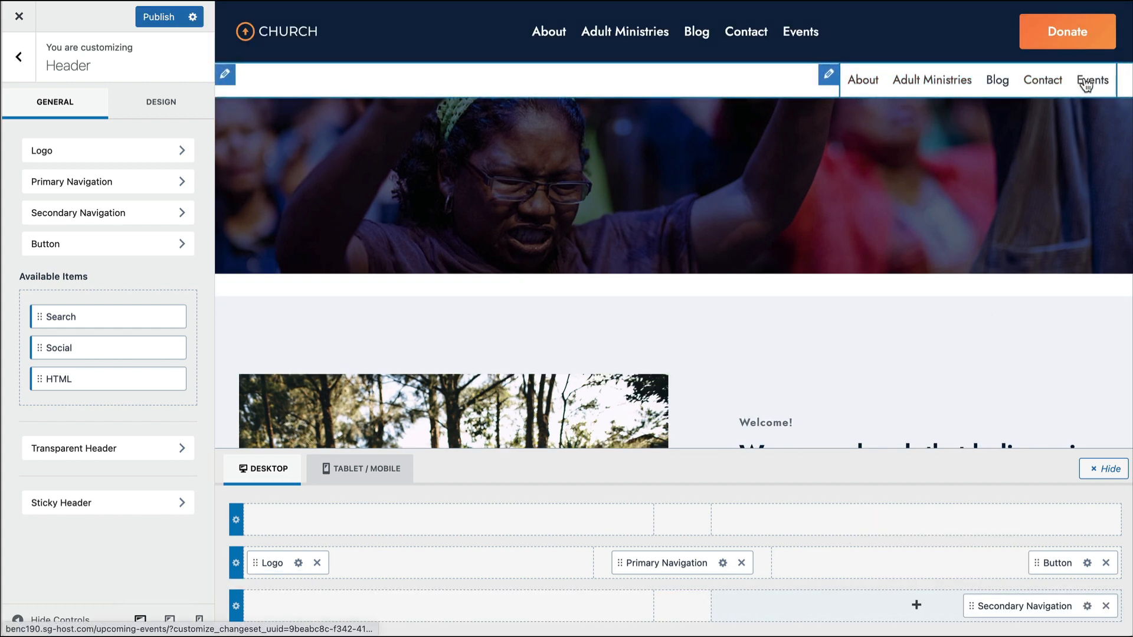
pyautogui.moveTo(1005, 609); pyautogui.dragTo(694, 614)
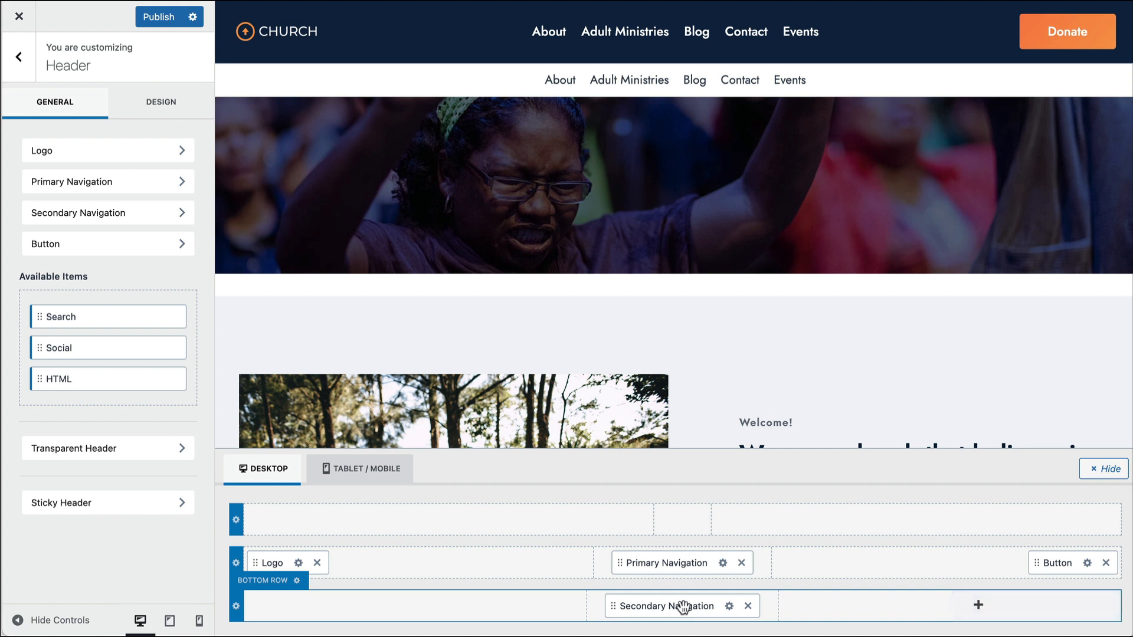
pyautogui.moveTo(625, 607); pyautogui.dragTo(850, 612)
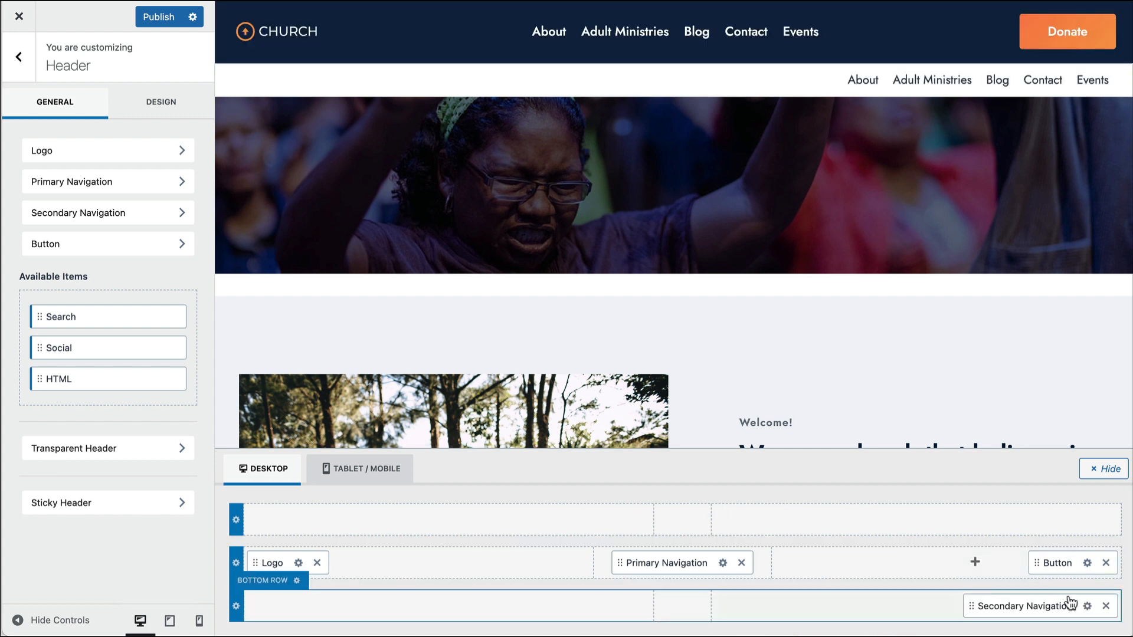
pyautogui.click(681, 606)
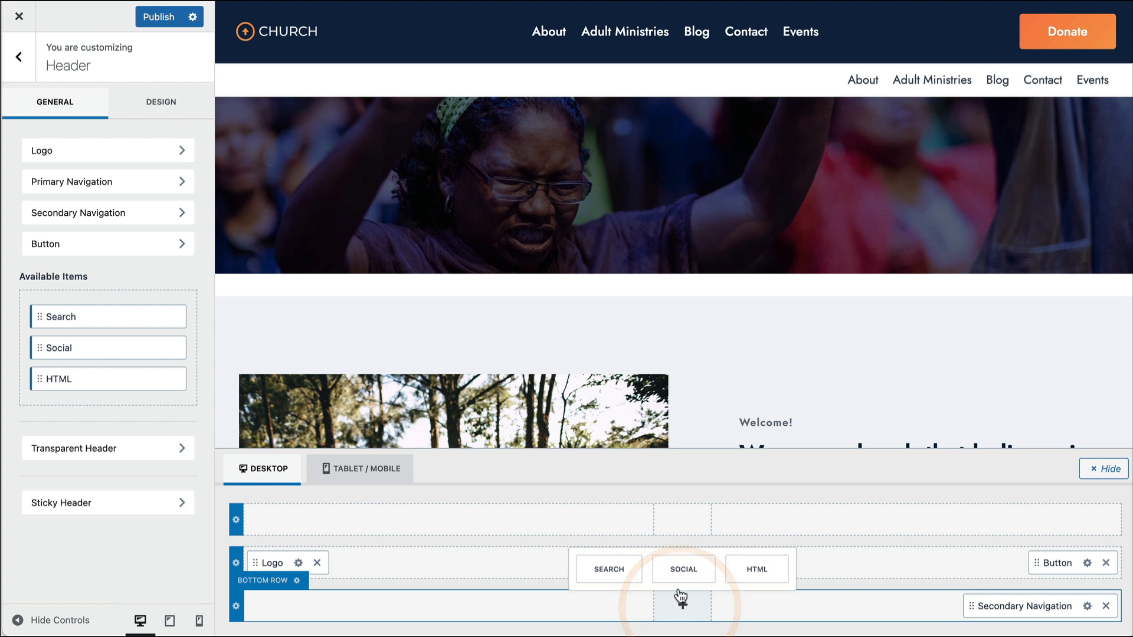
pyautogui.click(612, 575)
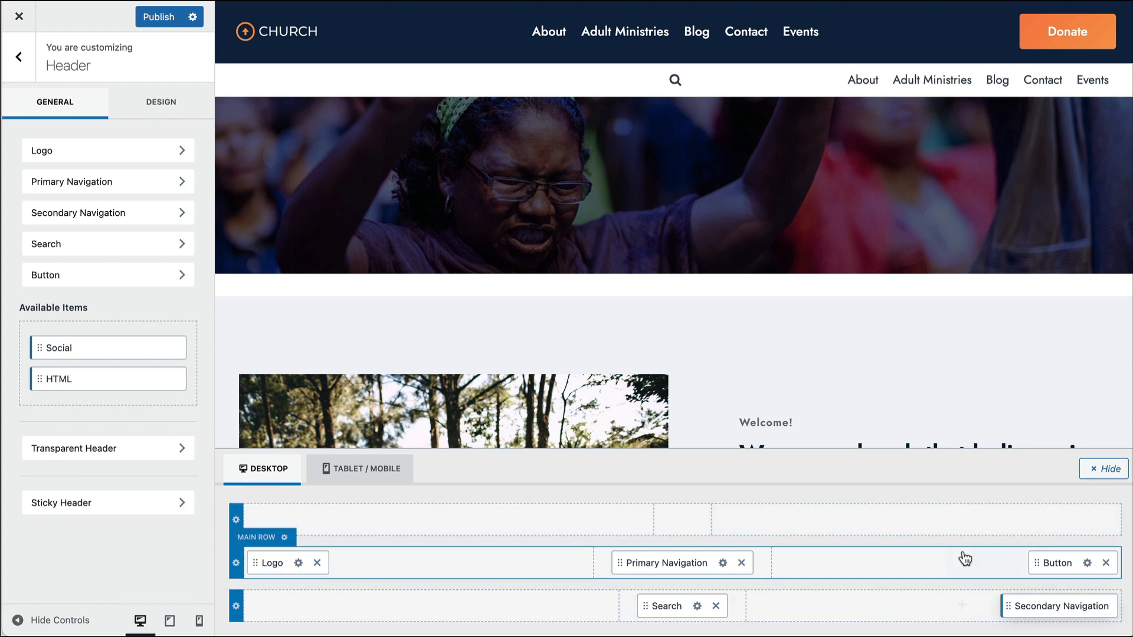
# Try Secondary Navigation in the right section of the header's top row and return it to the bottom row
pyautogui.click(964, 518)
pyautogui.click(917, 518)
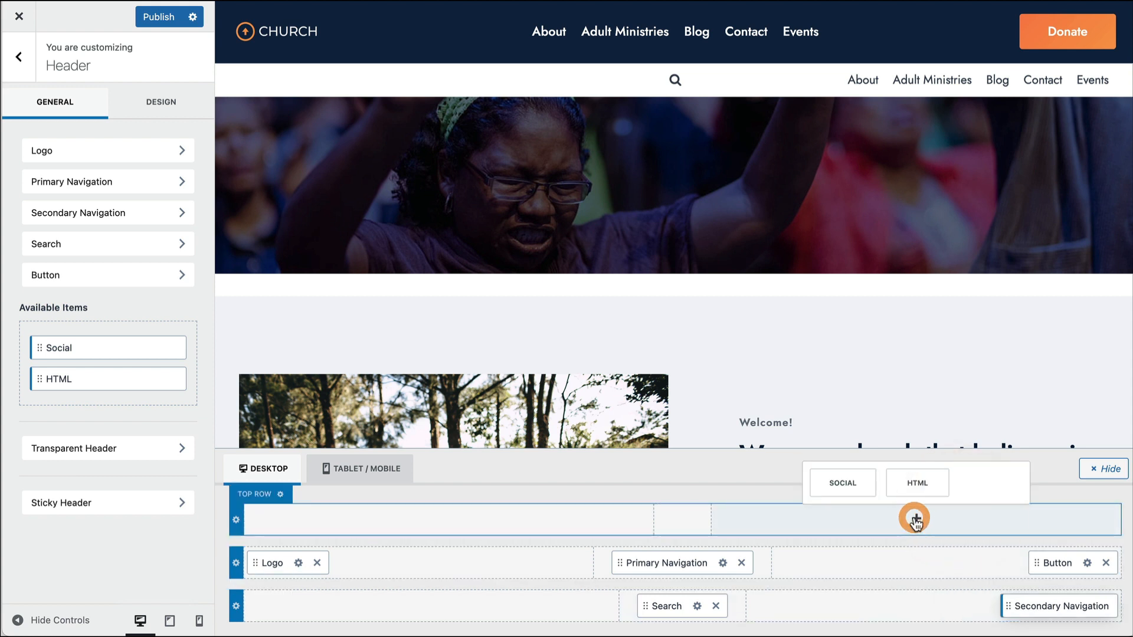
pyautogui.moveTo(1008, 607); pyautogui.dragTo(827, 536)
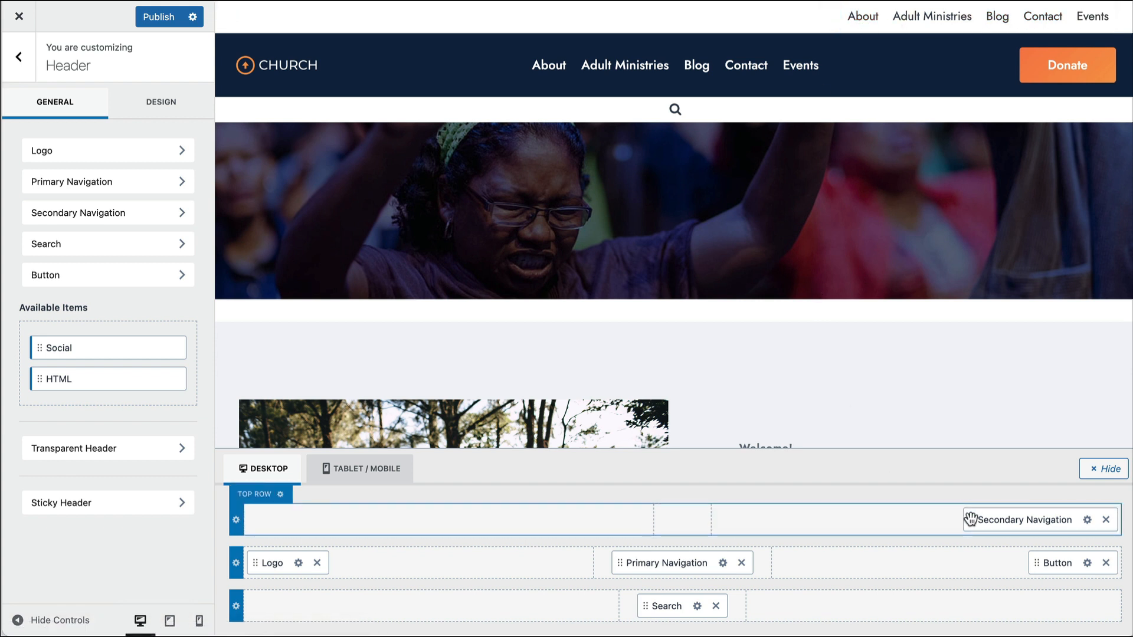
pyautogui.moveTo(970, 520); pyautogui.dragTo(971, 605)
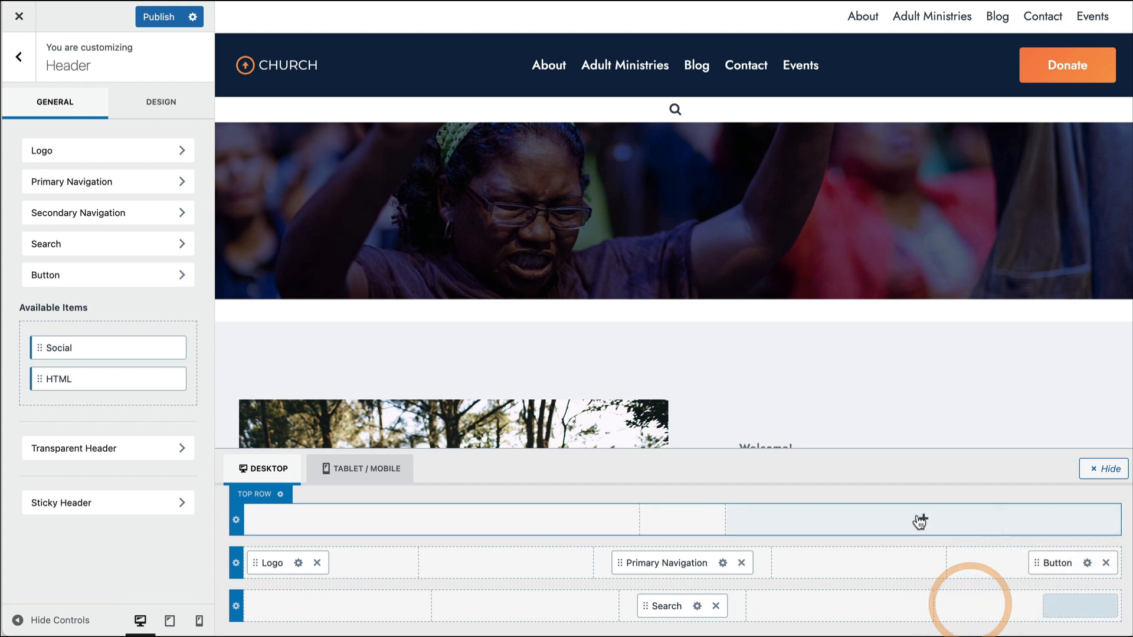
# Add an HTML element containing the street address and phone number to the right section of the header's top row and publish
pyautogui.click(917, 519)
pyautogui.click(916, 491)
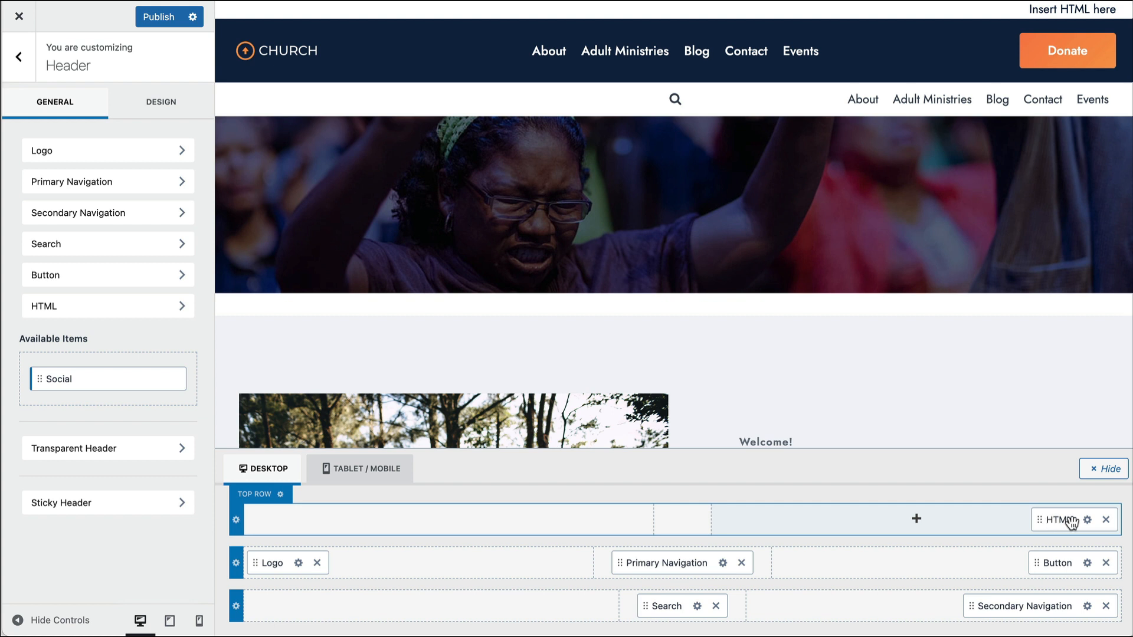
pyautogui.click(1087, 520)
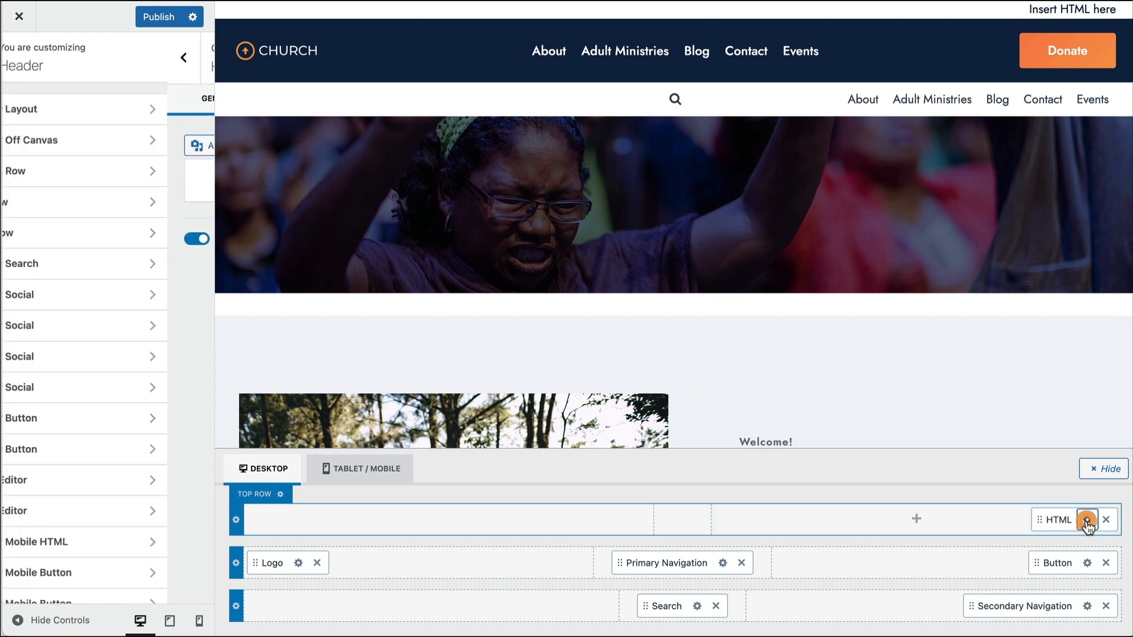
pyautogui.click(110, 208)
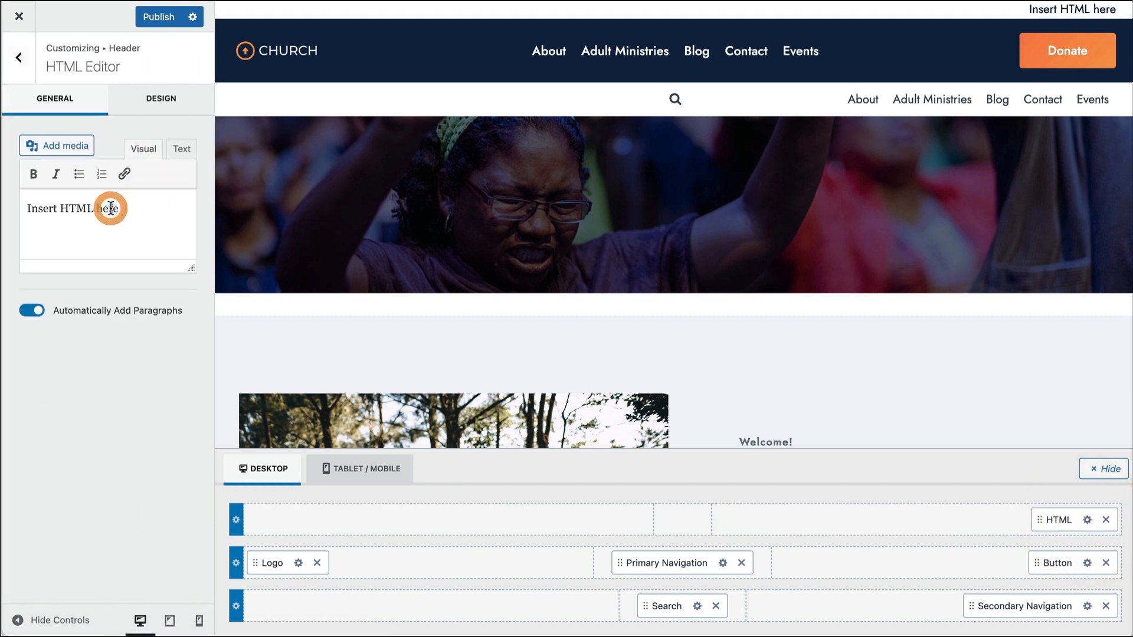
pyautogui.tripleClick(110, 208)
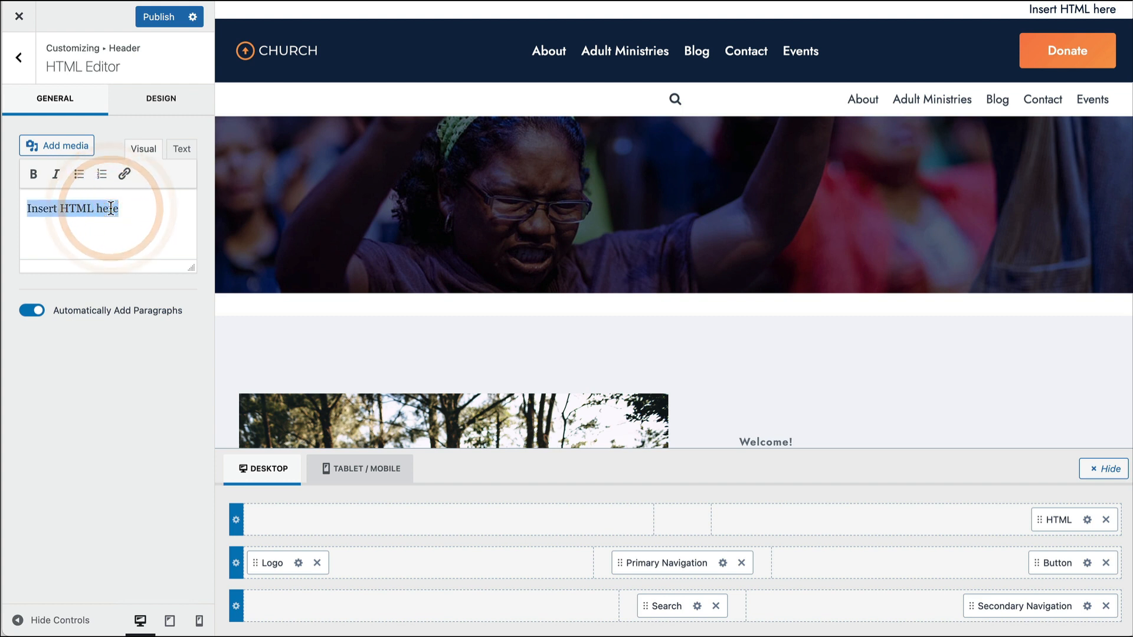
pyautogui.write('z')
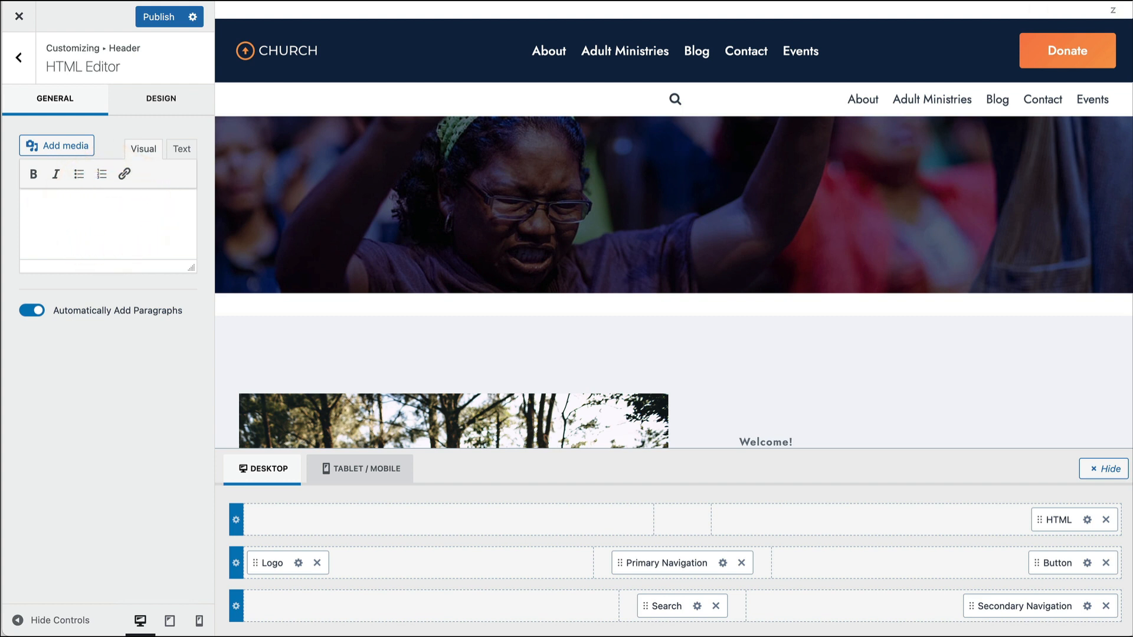
pyautogui.hotkey('ctrl', 'v')
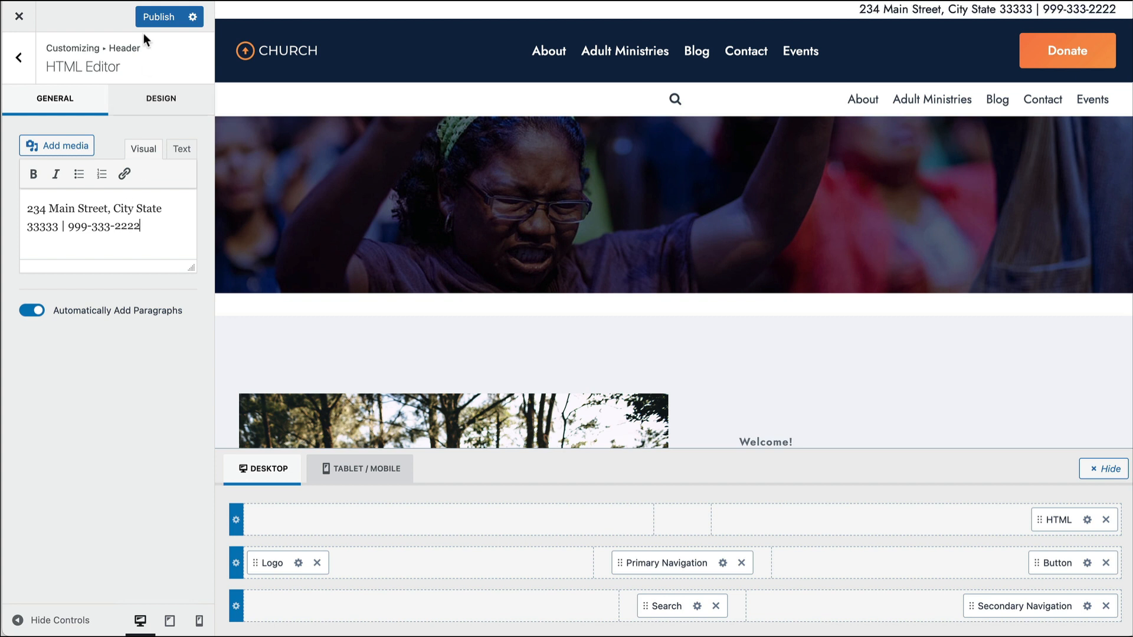
pyautogui.click(159, 16)
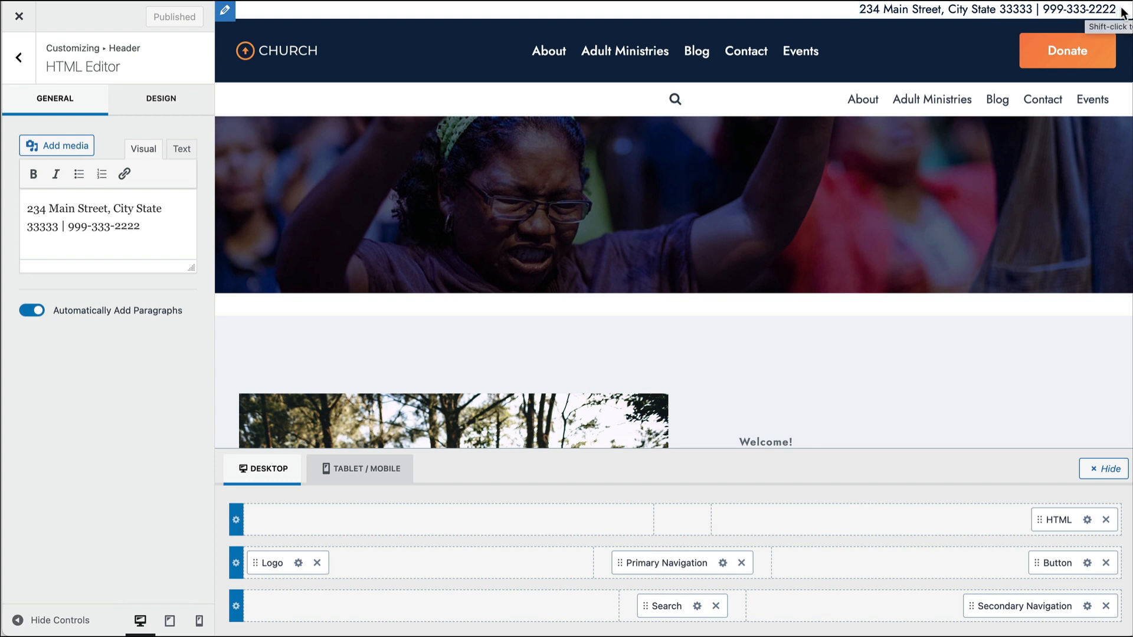
# Set the header top row's minimum height to 55 px and publish the change
pyautogui.click(236, 521)
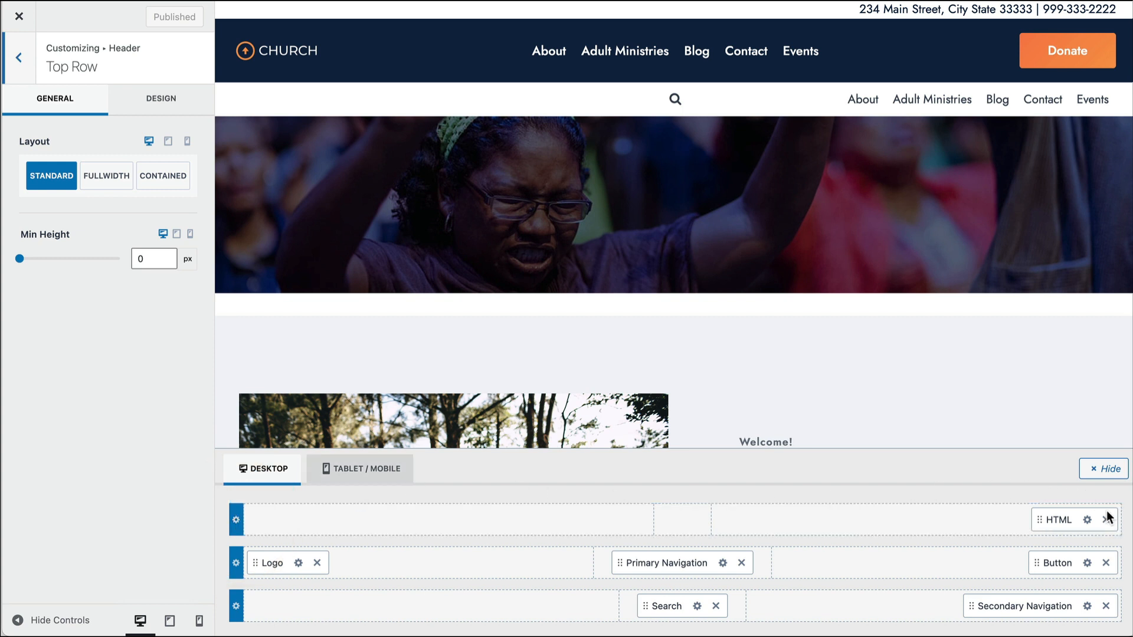
pyautogui.click(151, 103)
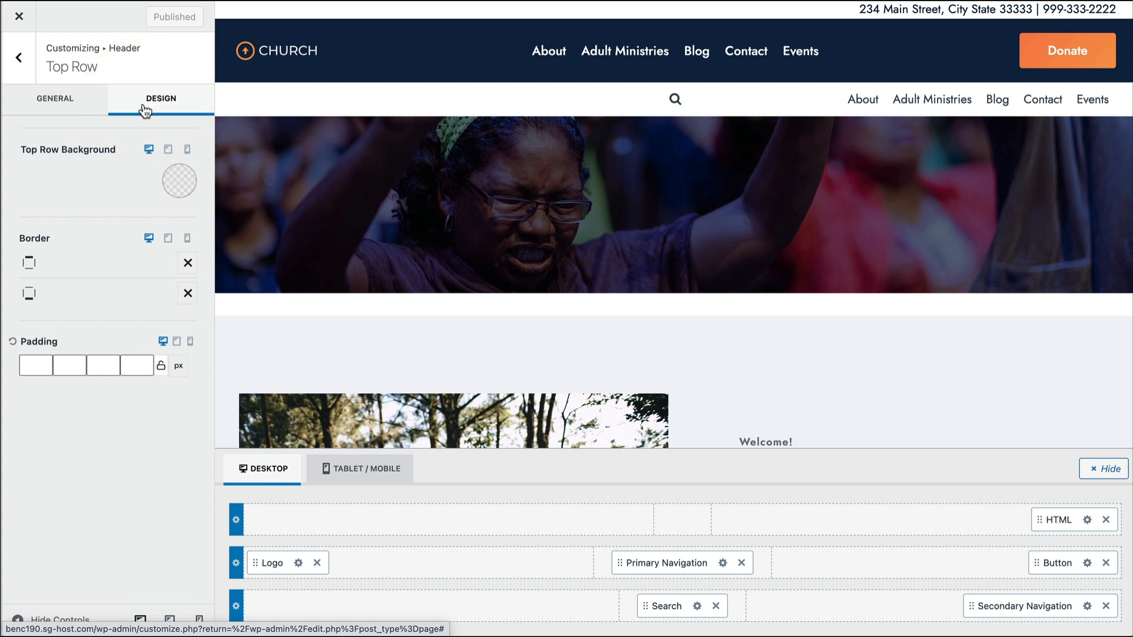
pyautogui.click(67, 100)
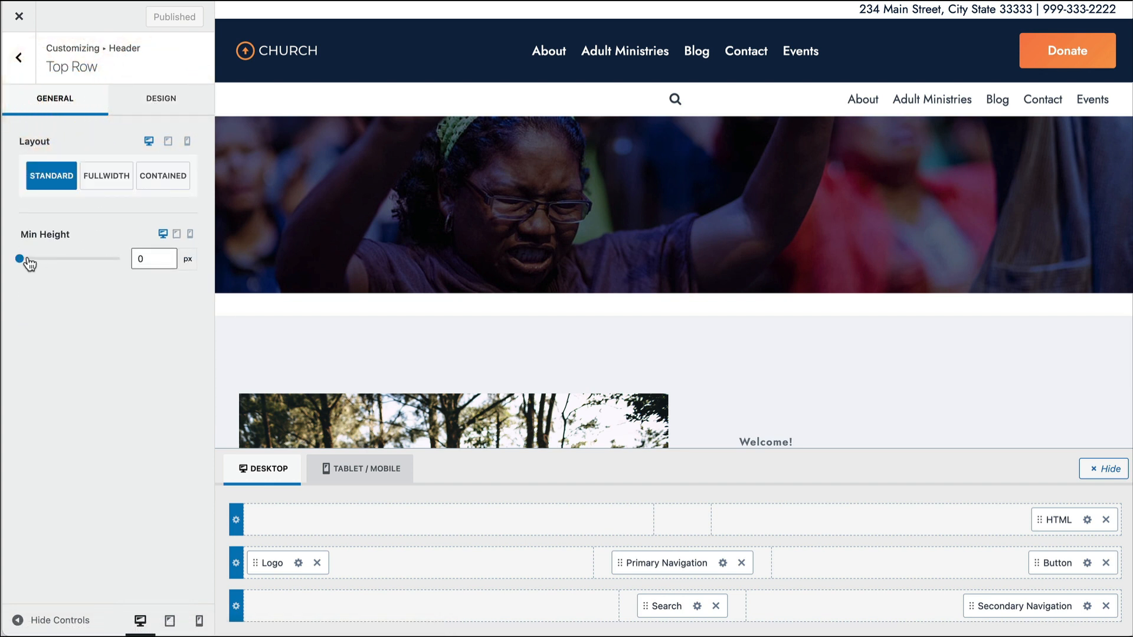
pyautogui.moveTo(23, 264); pyautogui.dragTo(32, 265)
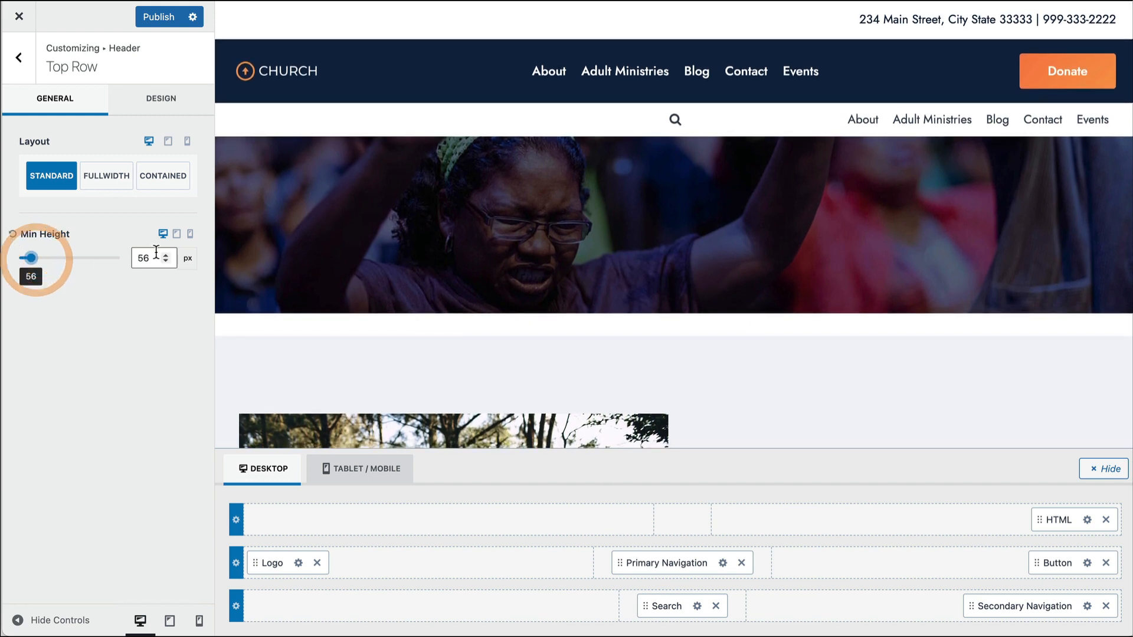
pyautogui.click(159, 267)
pyautogui.click(166, 261)
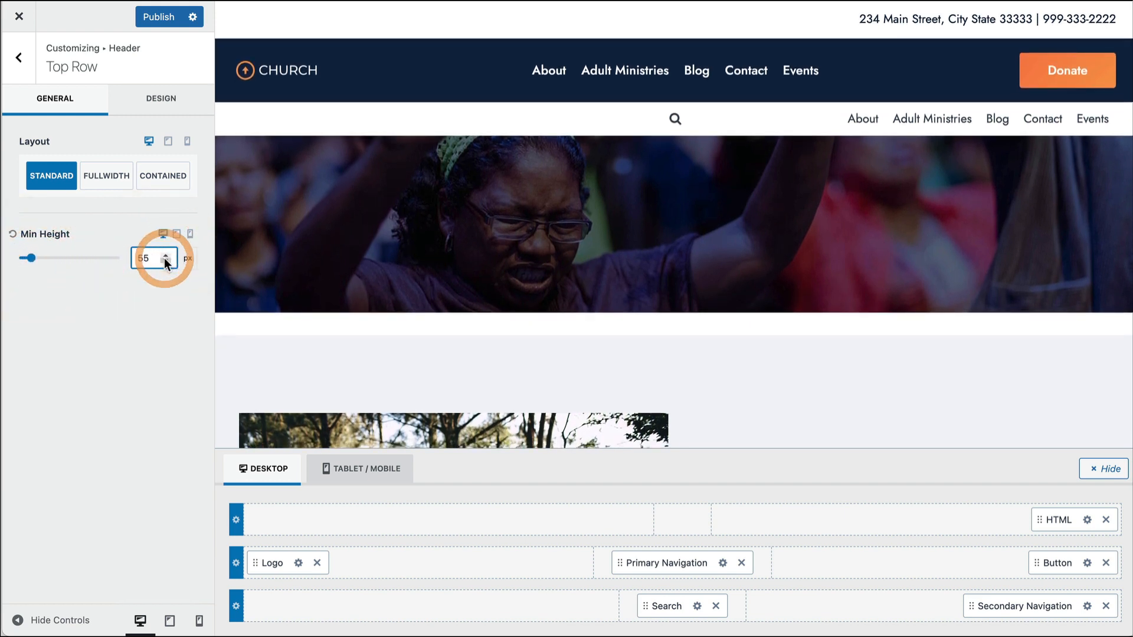
pyautogui.click(152, 18)
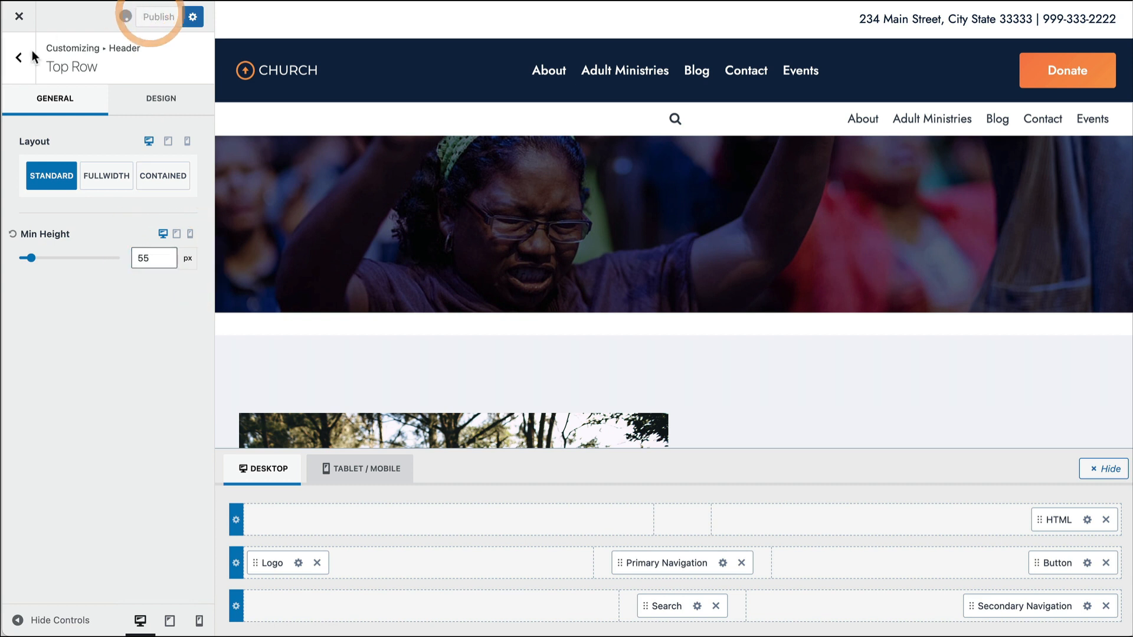
# Set the header top row's background to the light gray palette color DADDE4, publish, and check the header on the live site's pages
pyautogui.click(162, 104)
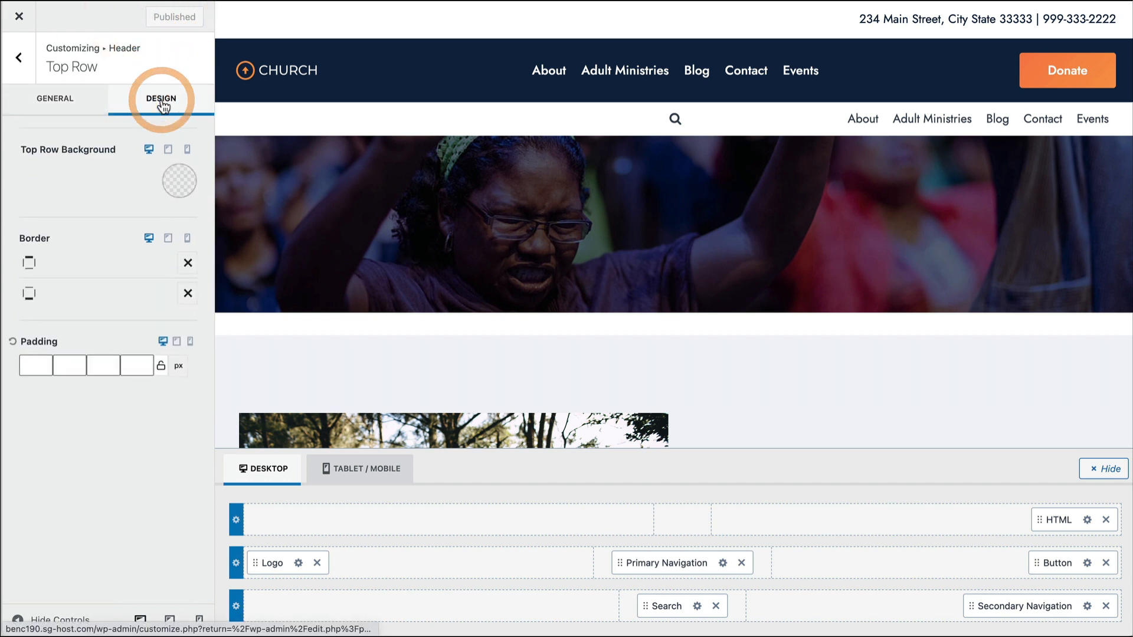
pyautogui.click(178, 181)
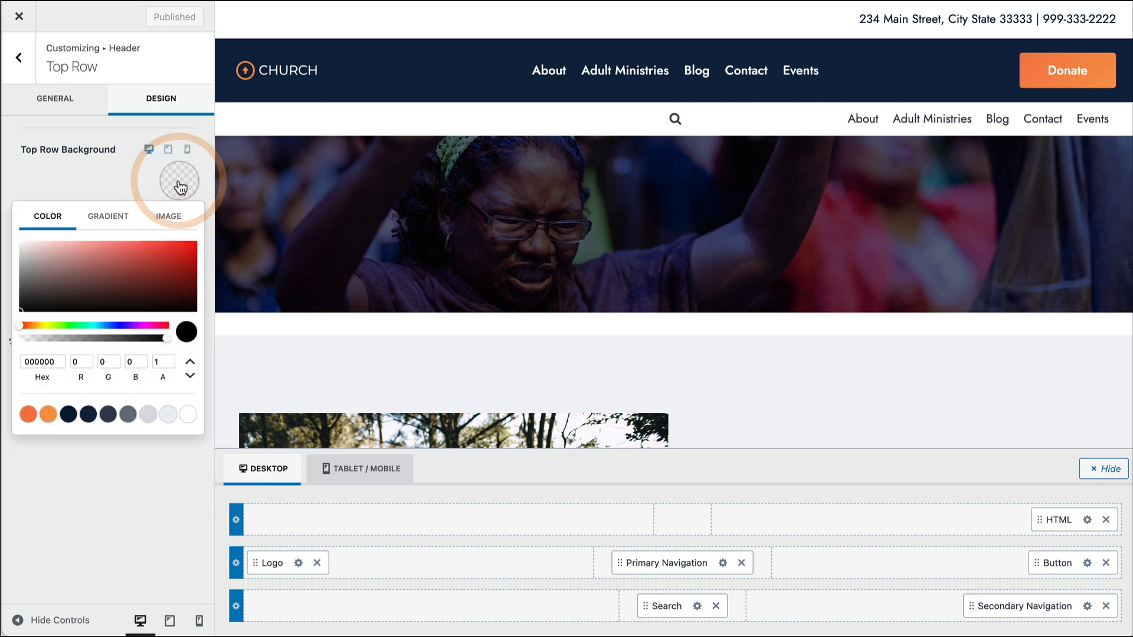
pyautogui.click(48, 420)
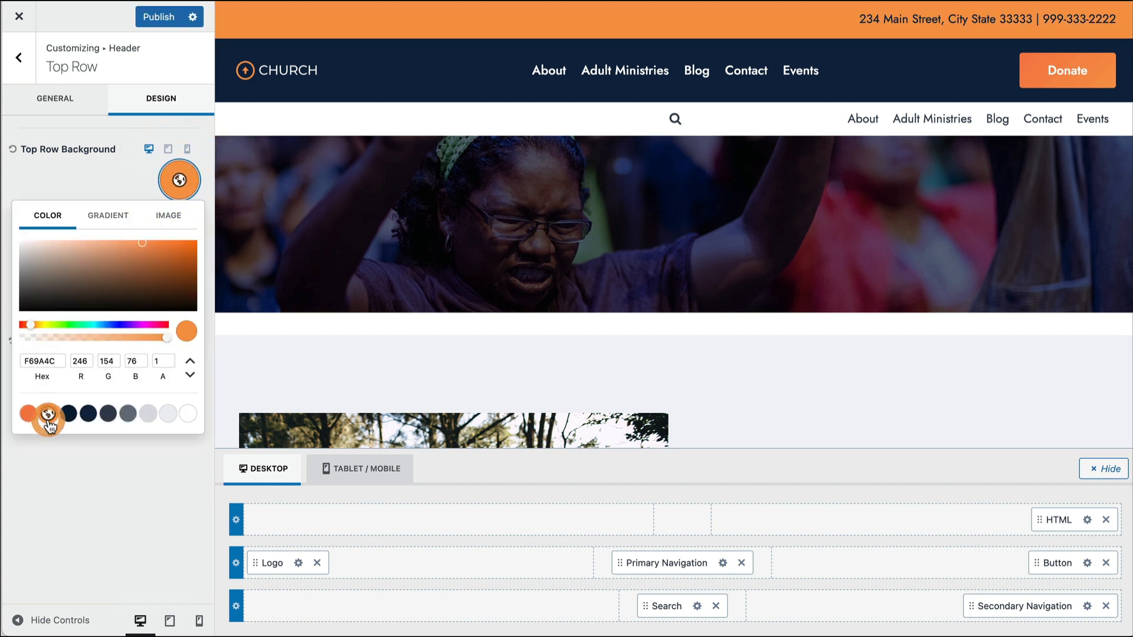
pyautogui.click(167, 414)
pyautogui.click(148, 413)
pyautogui.click(150, 415)
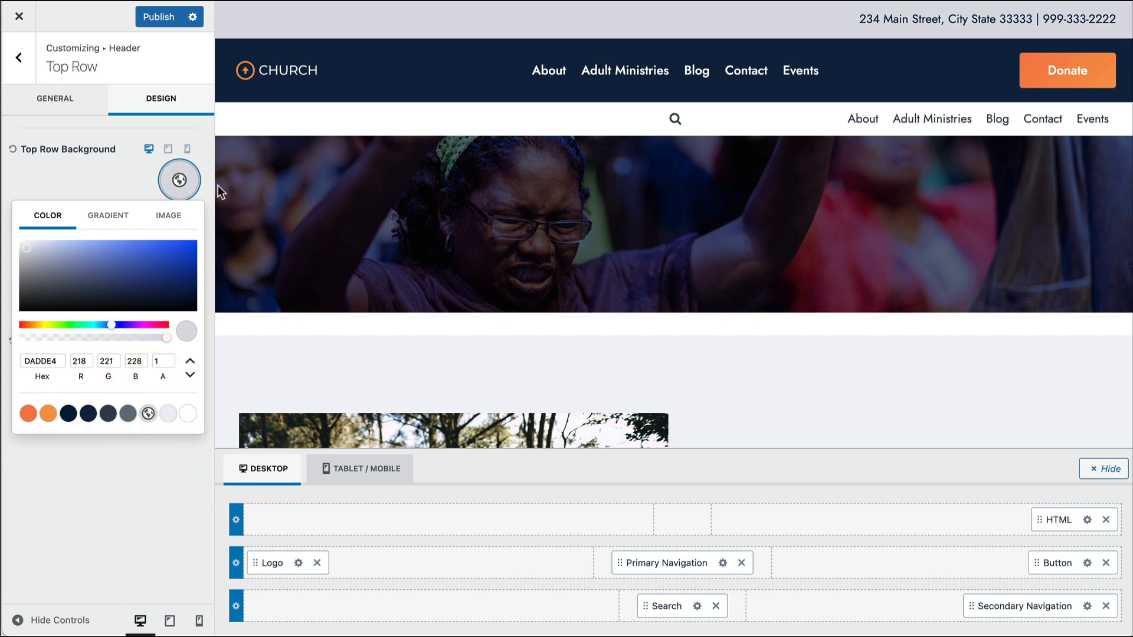
pyautogui.click(165, 19)
pyautogui.click(123, 1)
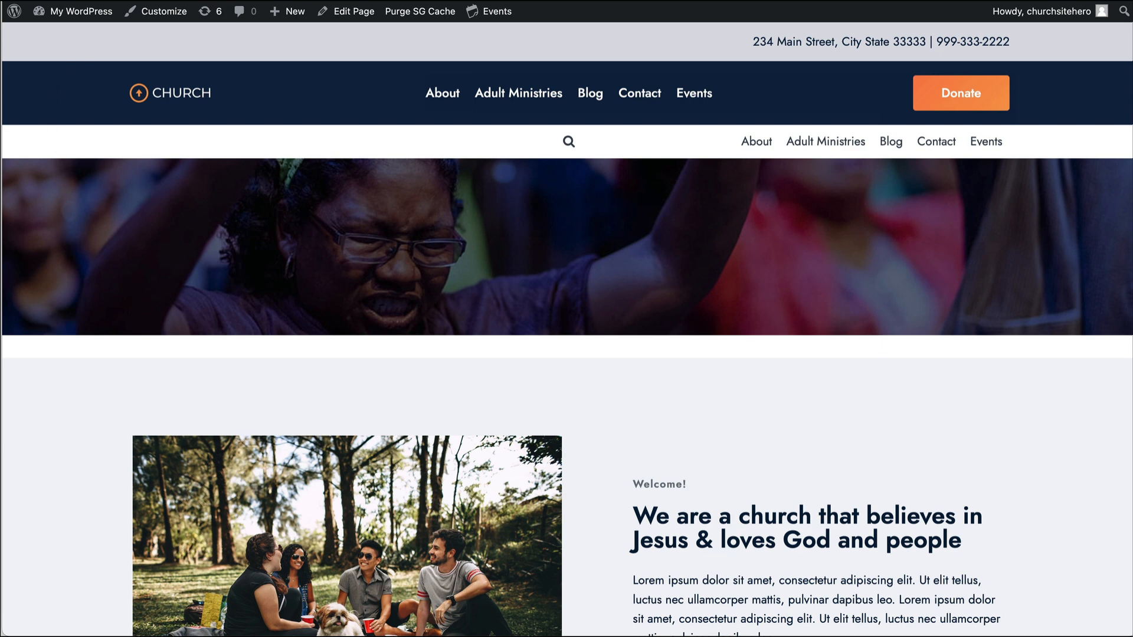
pyautogui.hotkey('ctrl', 'Tab')
pyautogui.press('super+r')
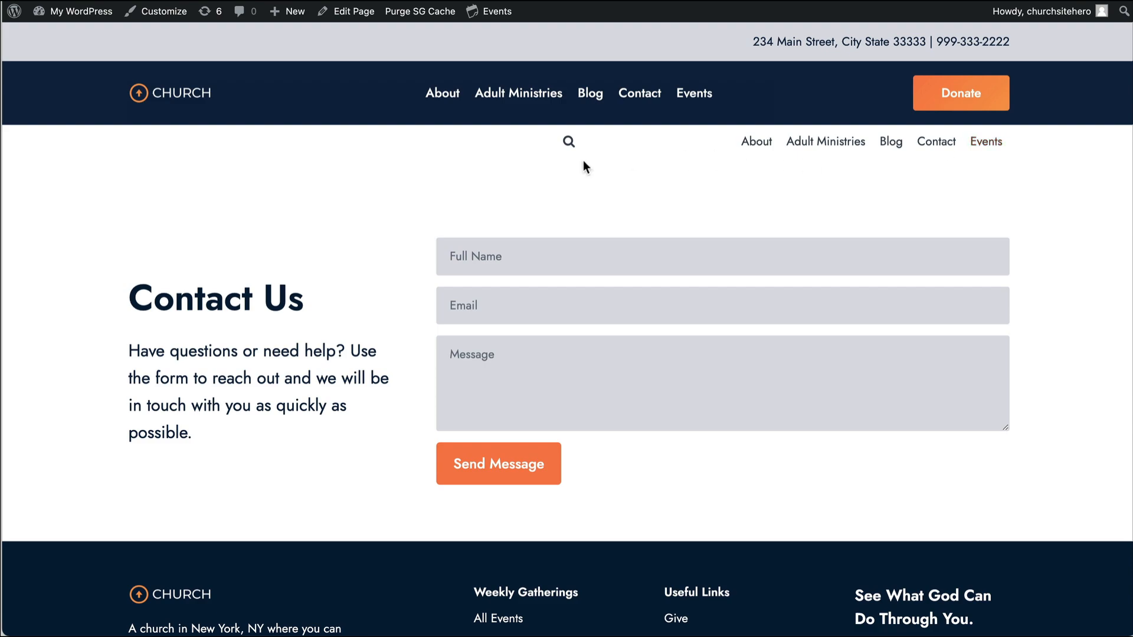
pyautogui.hotkey('ctrl', 'Tab')
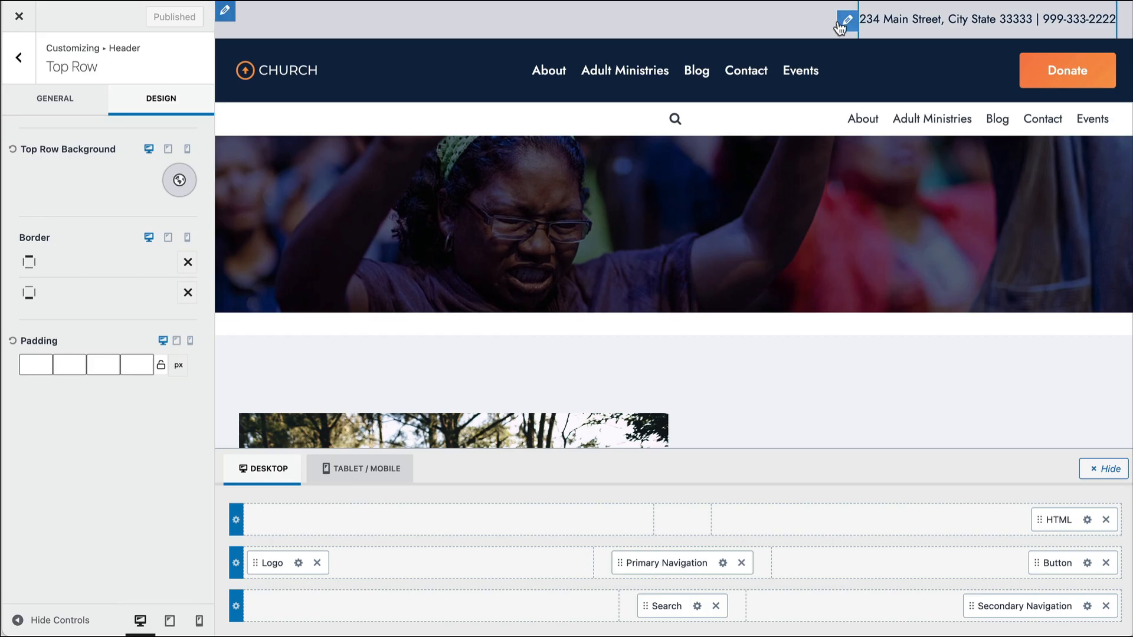
# Replace the header HTML text with bold "Service are cancelled today due to weather" and move the HTML element to the top row's center section
pyautogui.click(845, 25)
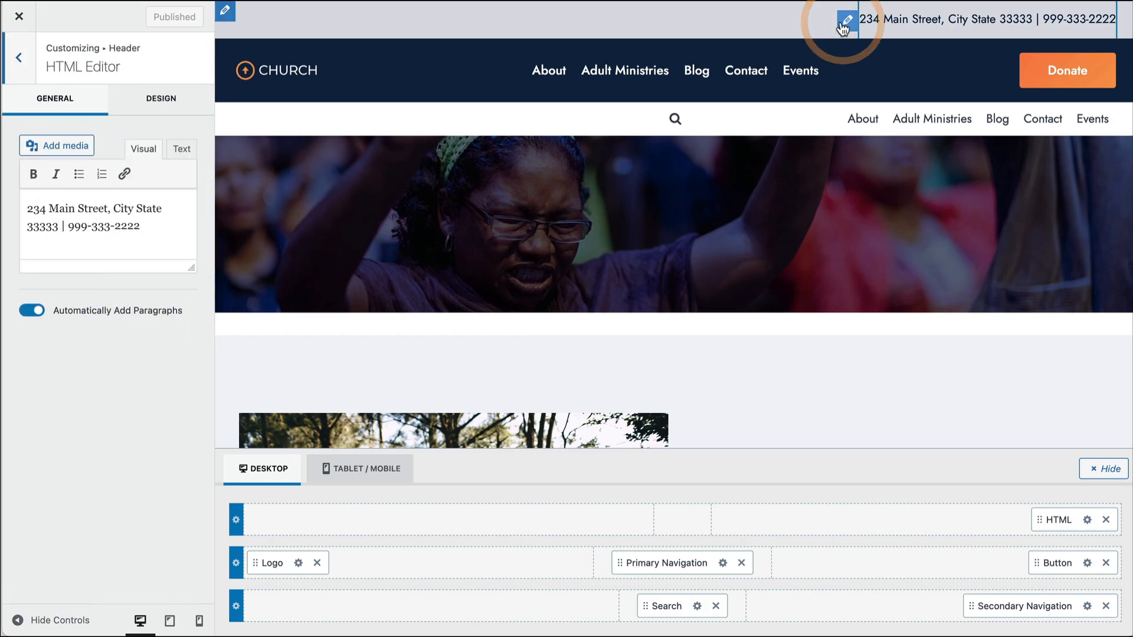
pyautogui.tripleClick(129, 237)
pyautogui.write('Service are cancelled today due to weather')
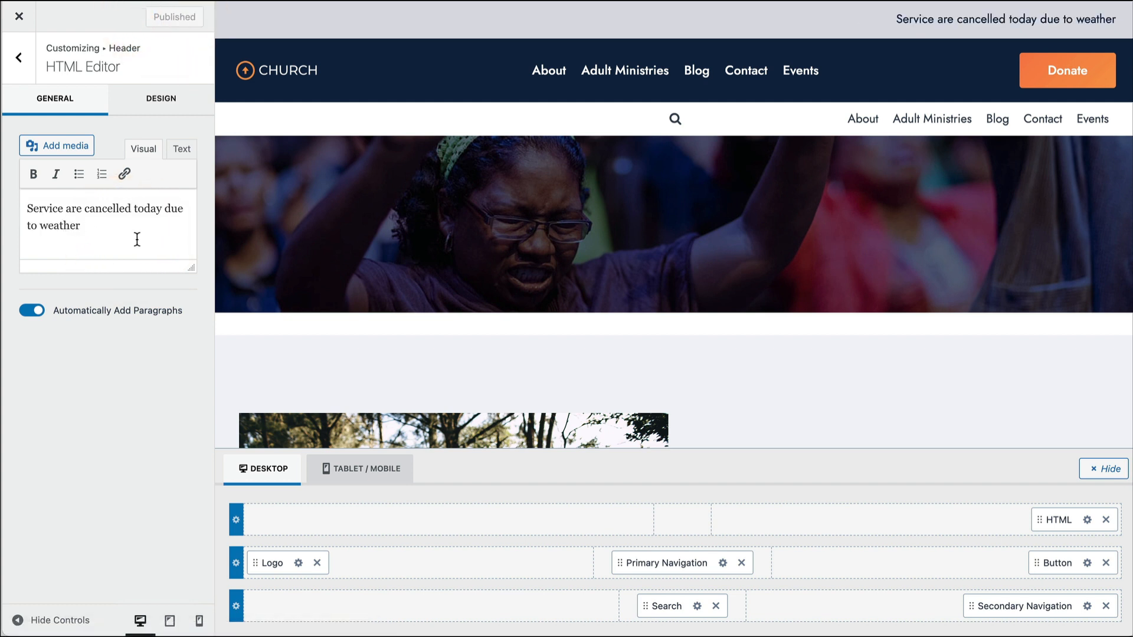
pyautogui.hotkey('ctrl', 'a')
pyautogui.hotkey('ctrl', 'b')
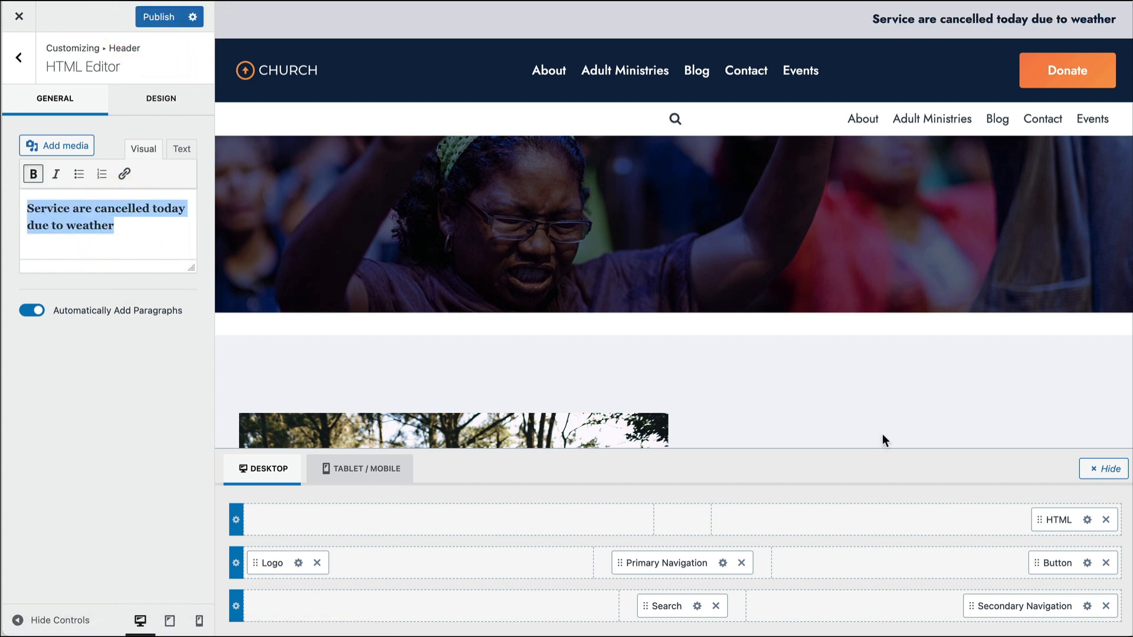
pyautogui.moveTo(1019, 523); pyautogui.dragTo(683, 519)
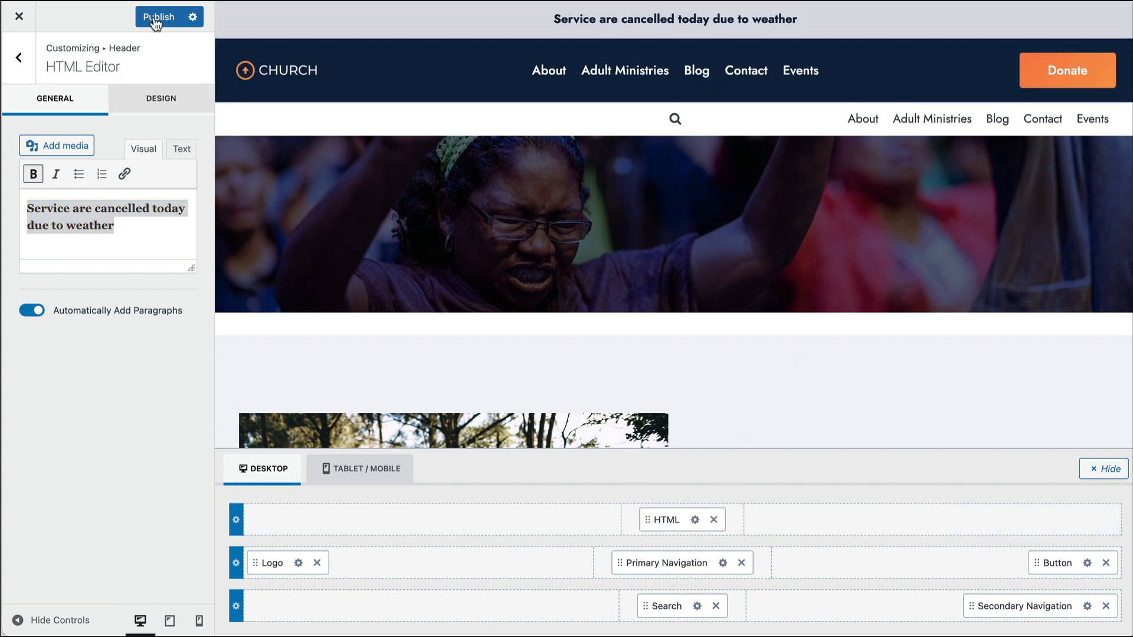
# Set the header top row's background color to red FF0707 and publish the change
pyautogui.click(170, 104)
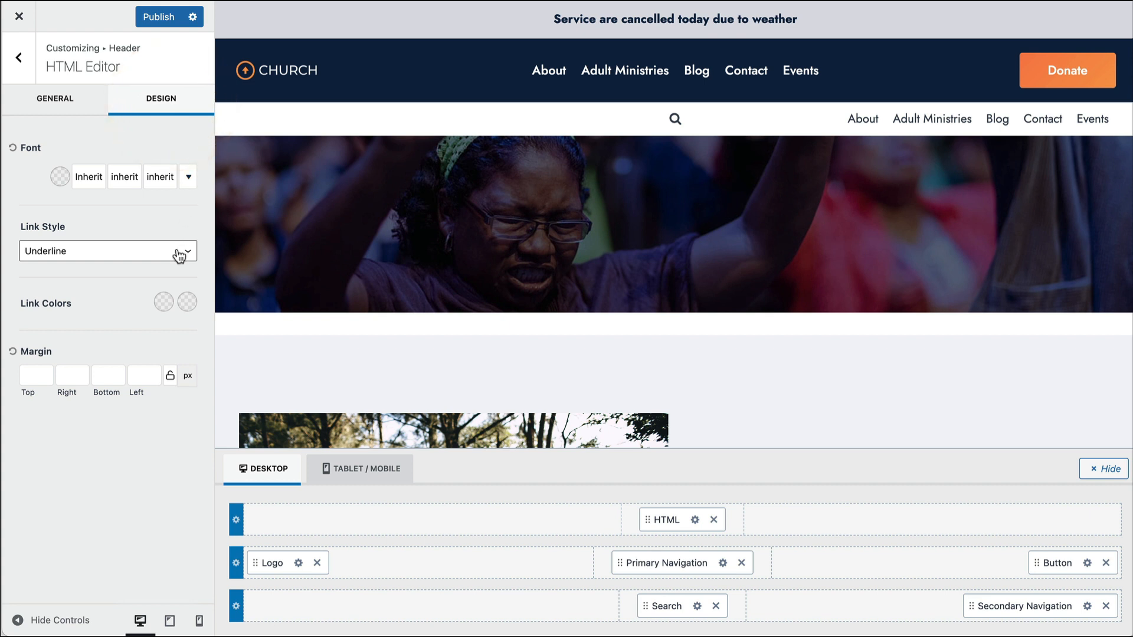
pyautogui.click(59, 99)
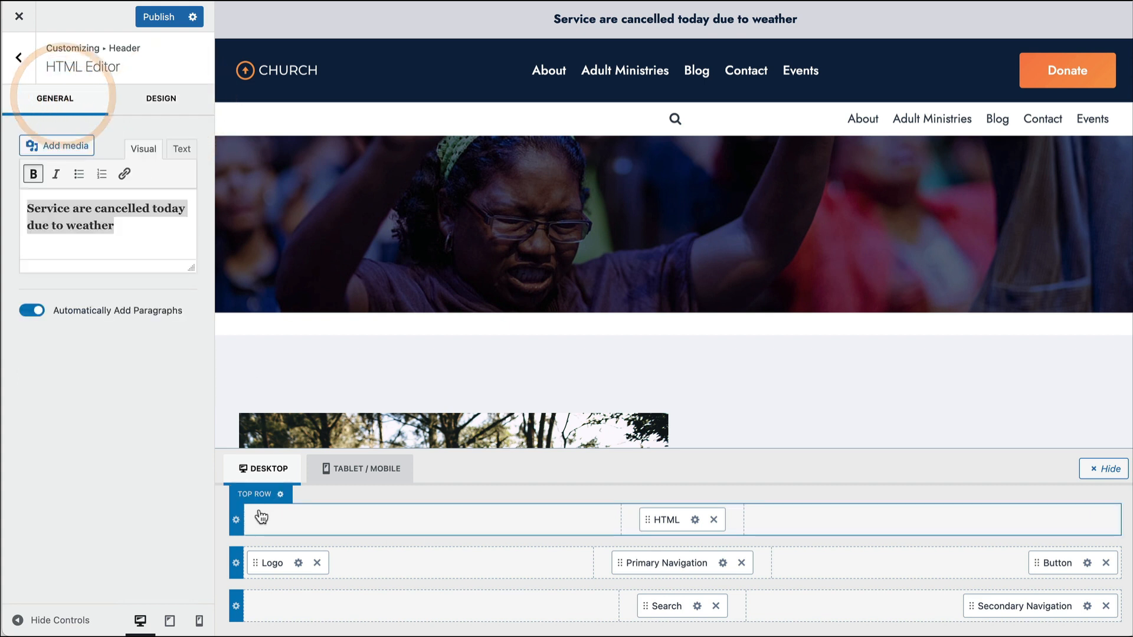
pyautogui.click(236, 521)
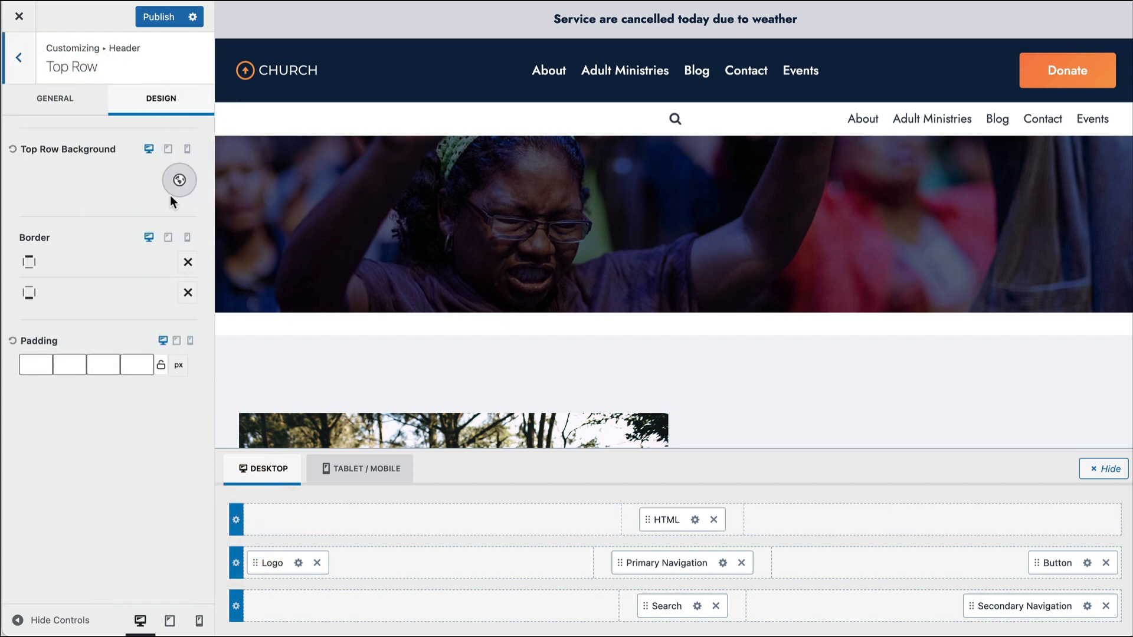
pyautogui.click(178, 184)
pyautogui.moveTo(160, 327); pyautogui.dragTo(174, 327)
pyautogui.click(192, 241)
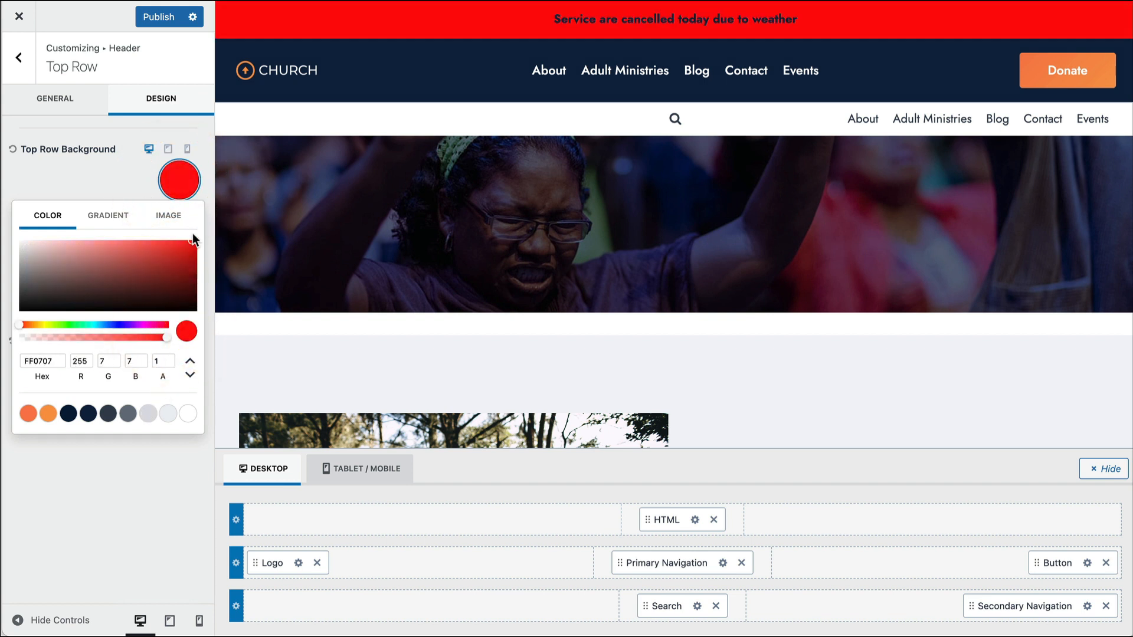
pyautogui.click(152, 17)
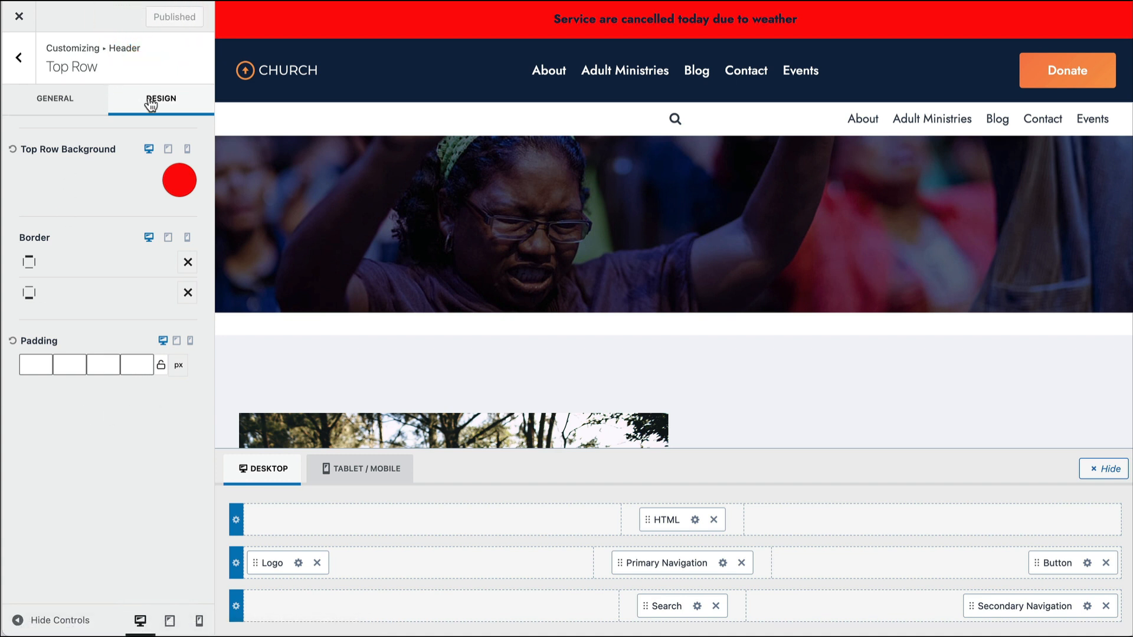
# Set the header HTML element's font color to the white palette color FFFFFF and publish the change
pyautogui.click(696, 520)
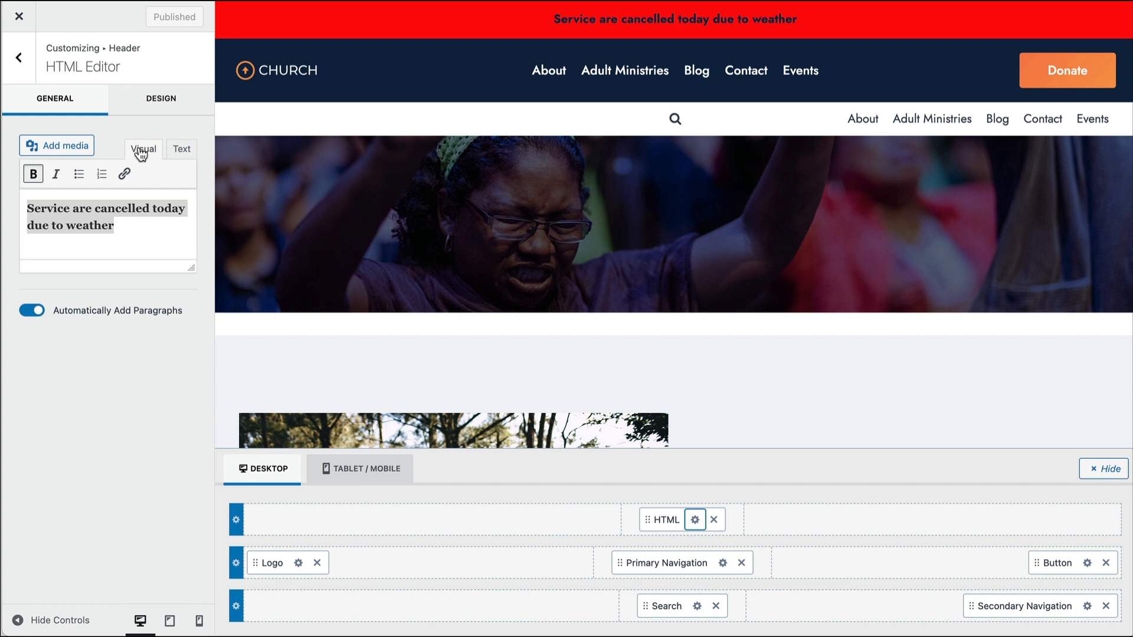
pyautogui.click(161, 98)
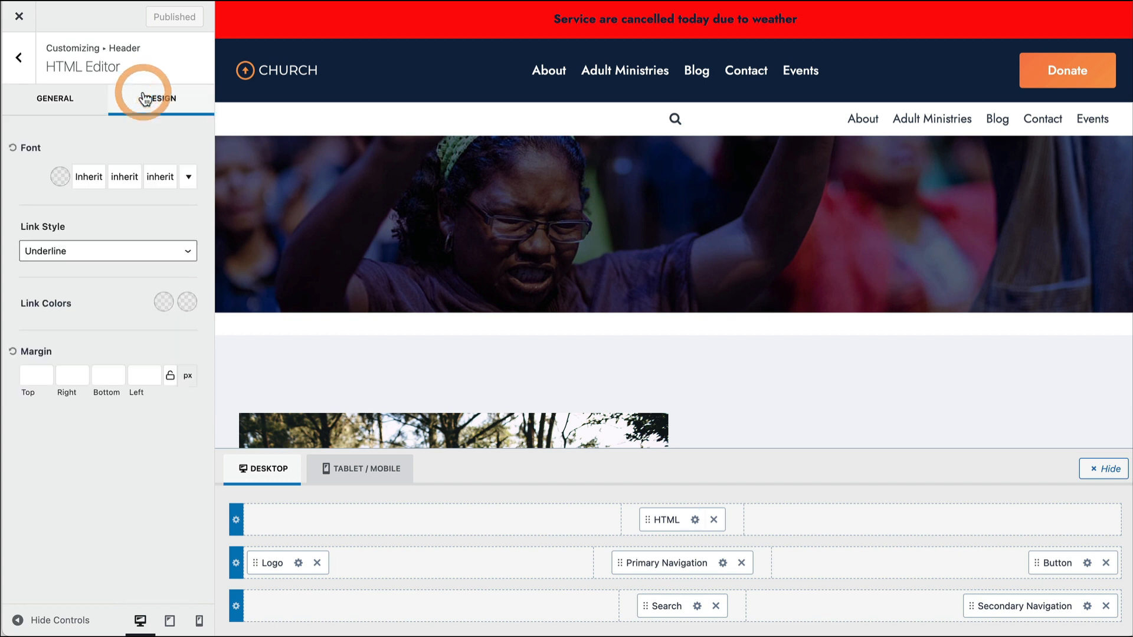
pyautogui.click(60, 177)
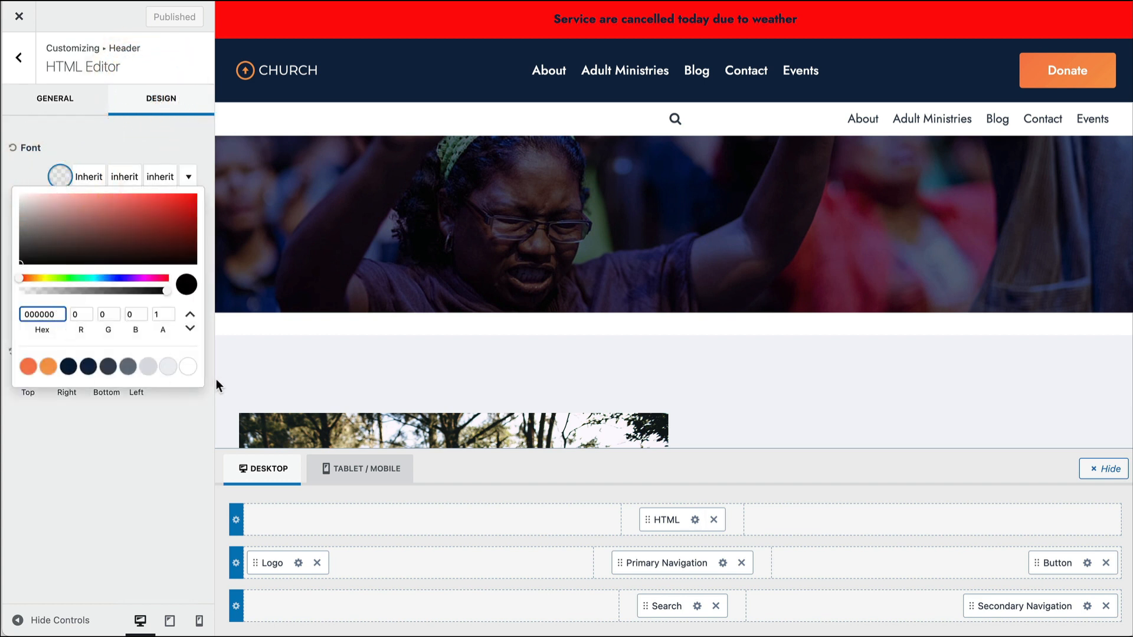
pyautogui.click(188, 367)
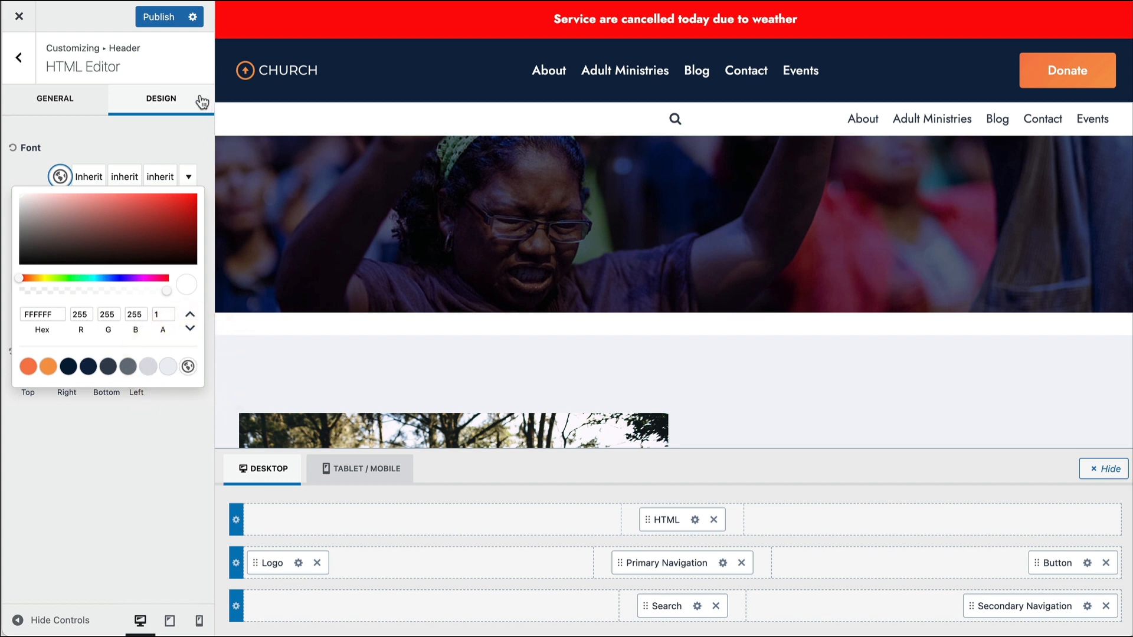
pyautogui.click(154, 18)
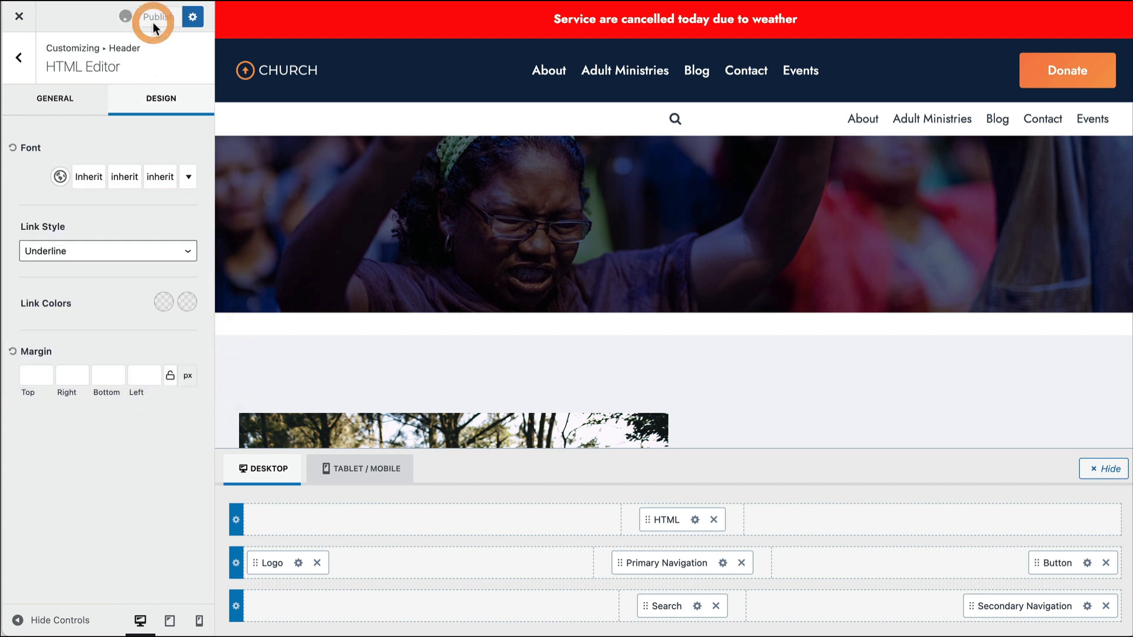
# Replace the header HTML text with "Register now for the bible study class! Learn More", linking "Learn More" to #, and publish
pyautogui.write('R')
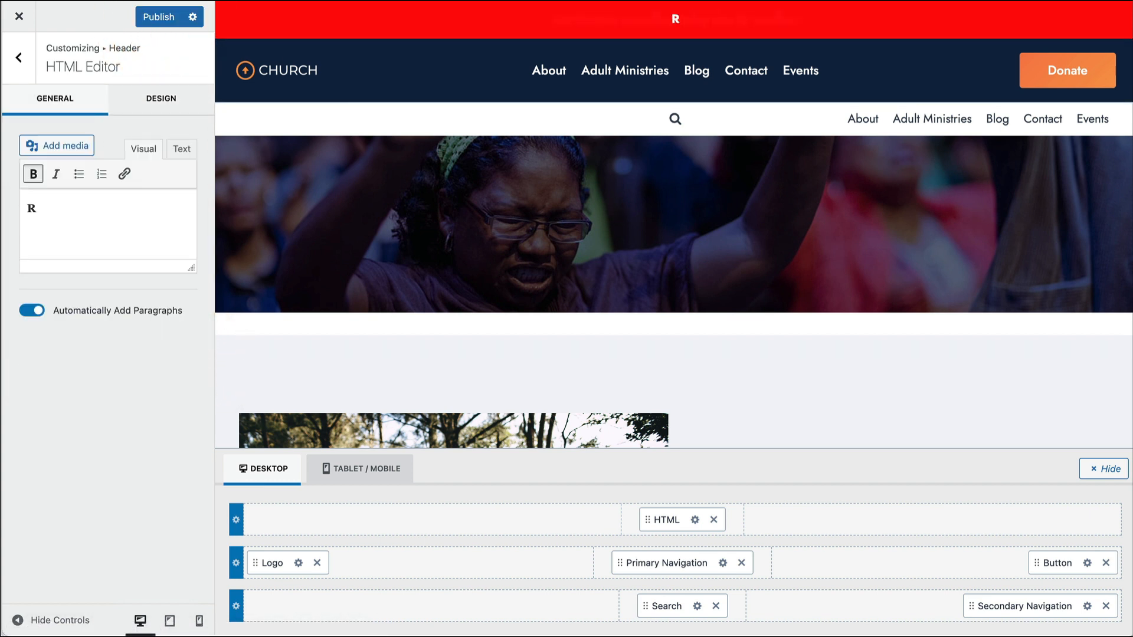
pyautogui.click(95, 219)
pyautogui.hotkey('alt', 'shift', 'Left')
pyautogui.hotkey('alt', 'shift', 'Left')
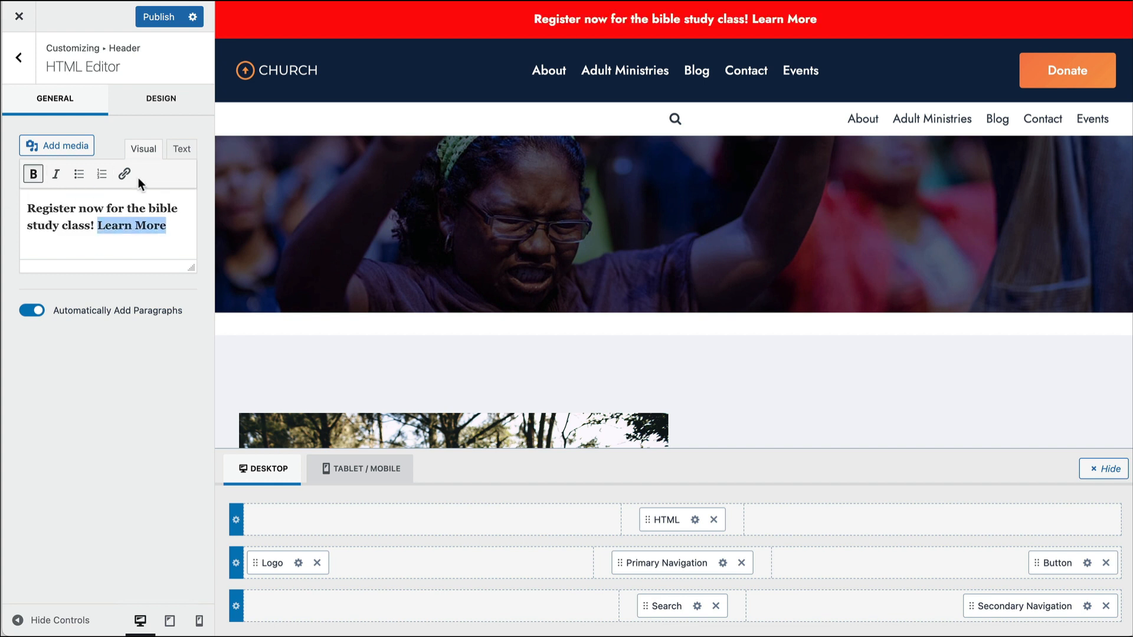
pyautogui.click(123, 173)
pyautogui.write('#')
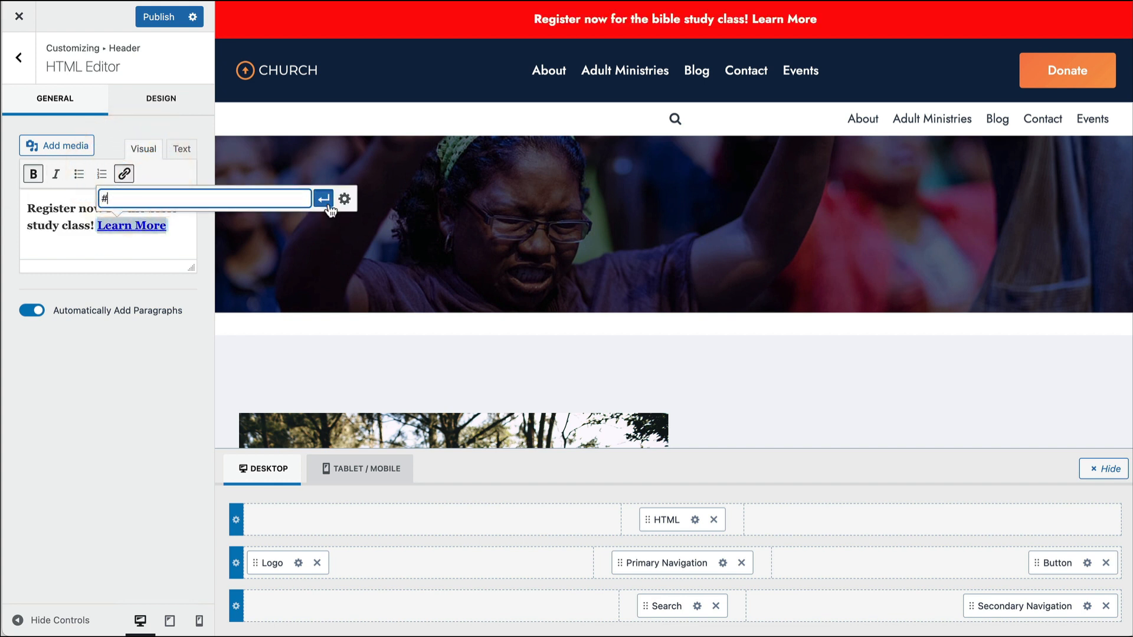
pyautogui.click(325, 199)
pyautogui.click(158, 17)
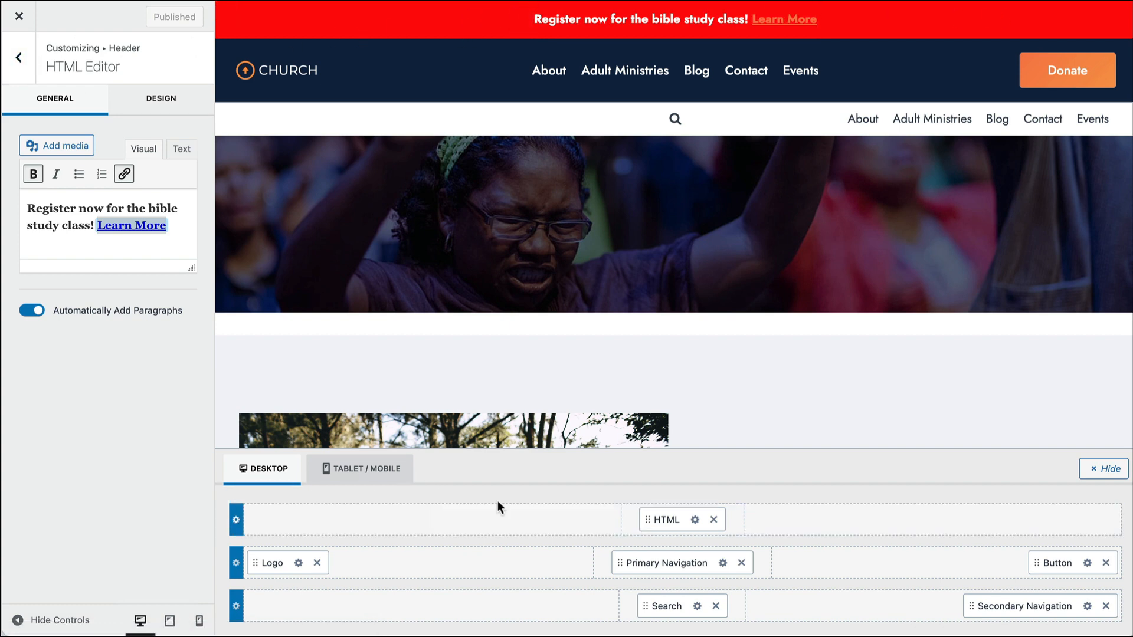
# Remove the HTML, Search, and Secondary Navigation elements from the desktop header rows and leave the header settings
pyautogui.click(713, 520)
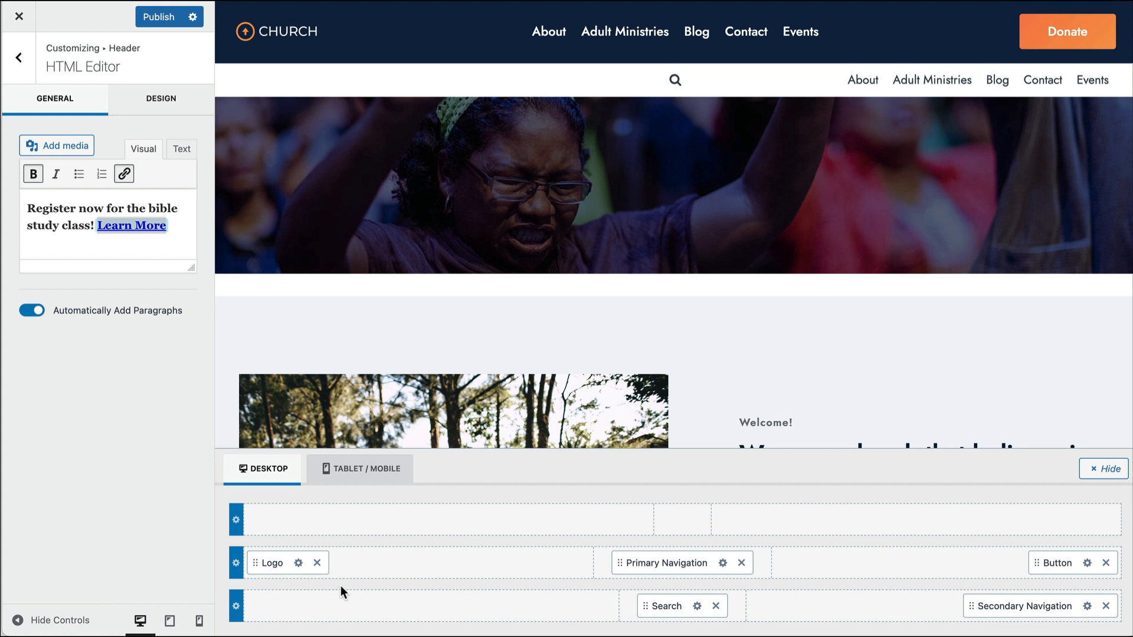
pyautogui.click(716, 606)
pyautogui.click(1107, 607)
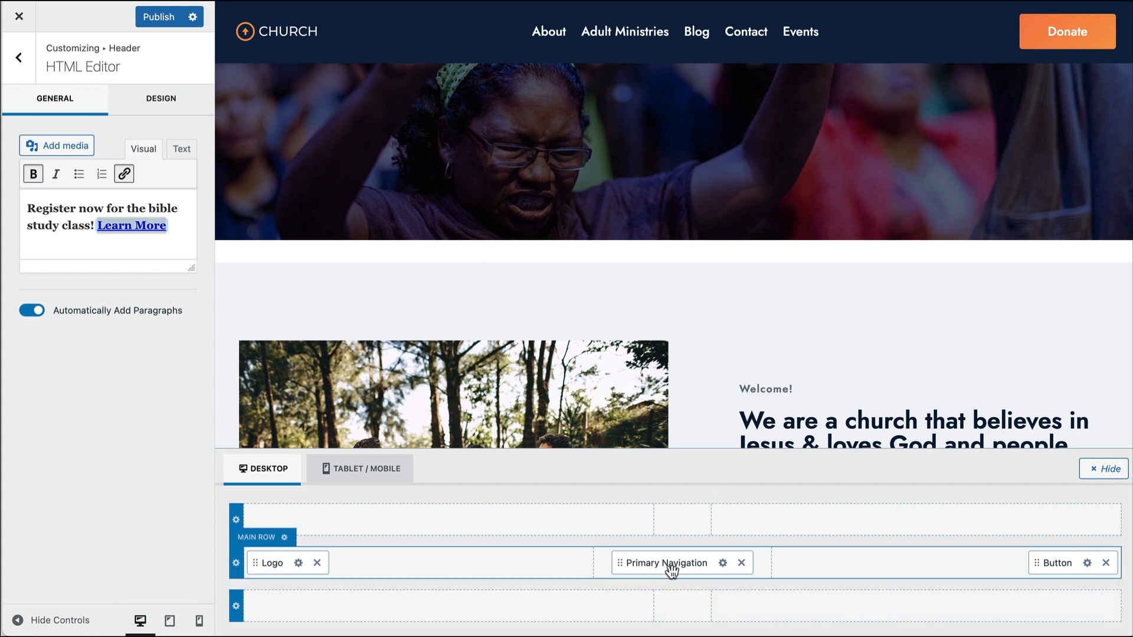
pyautogui.click(15, 61)
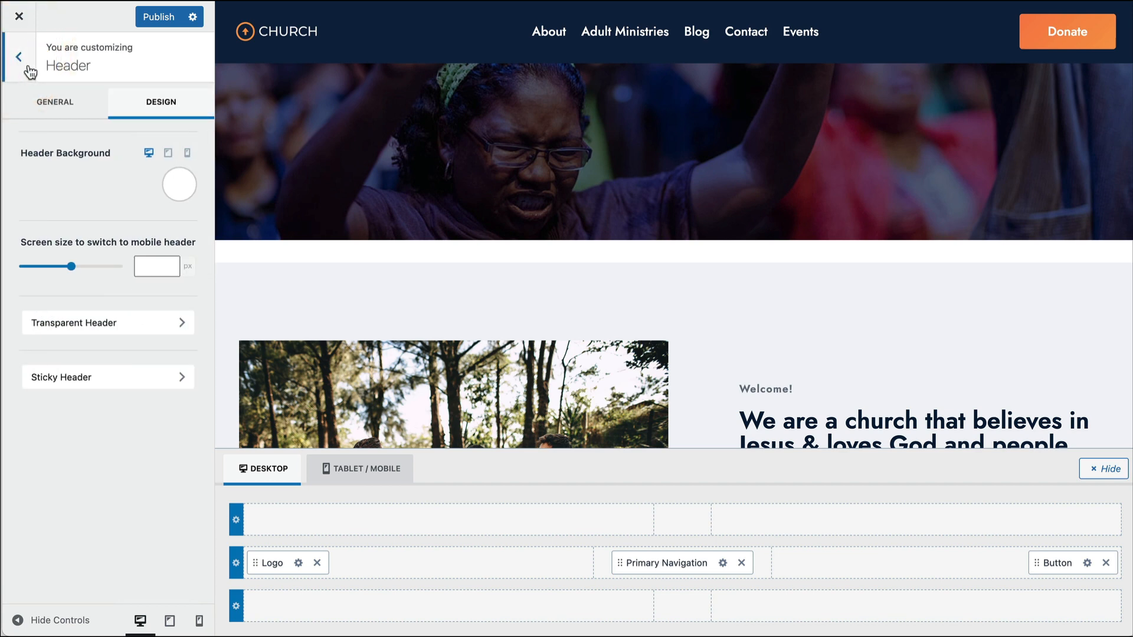
pyautogui.click(28, 68)
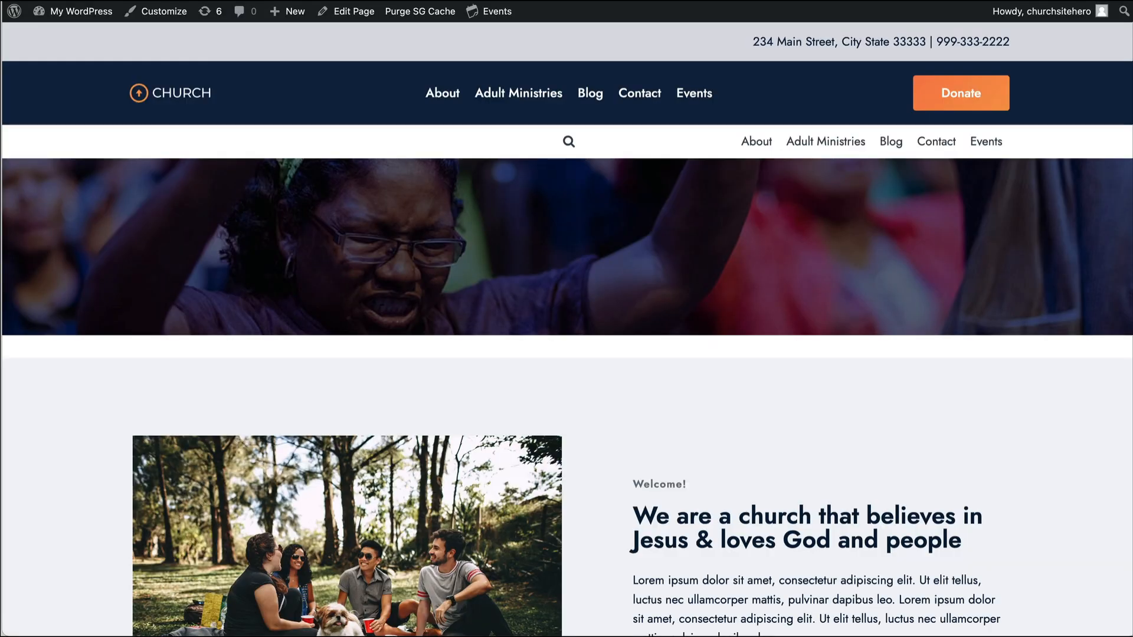
# Go to the site's admin dashboard and open the Menus management page
pyautogui.moveTo(71, 13)
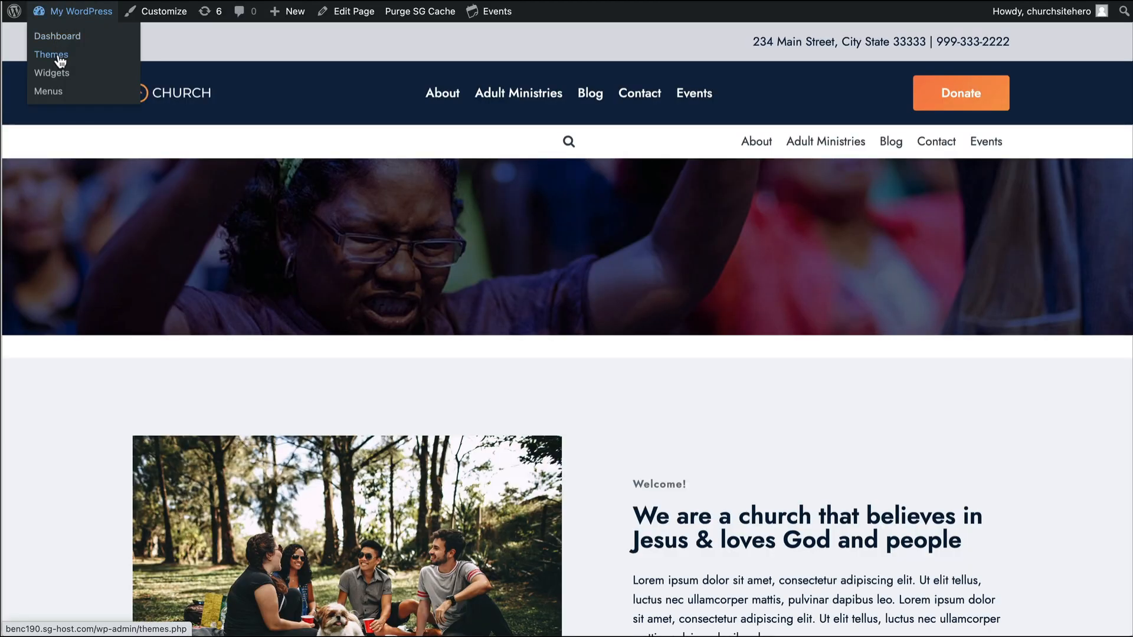
pyautogui.click(61, 40)
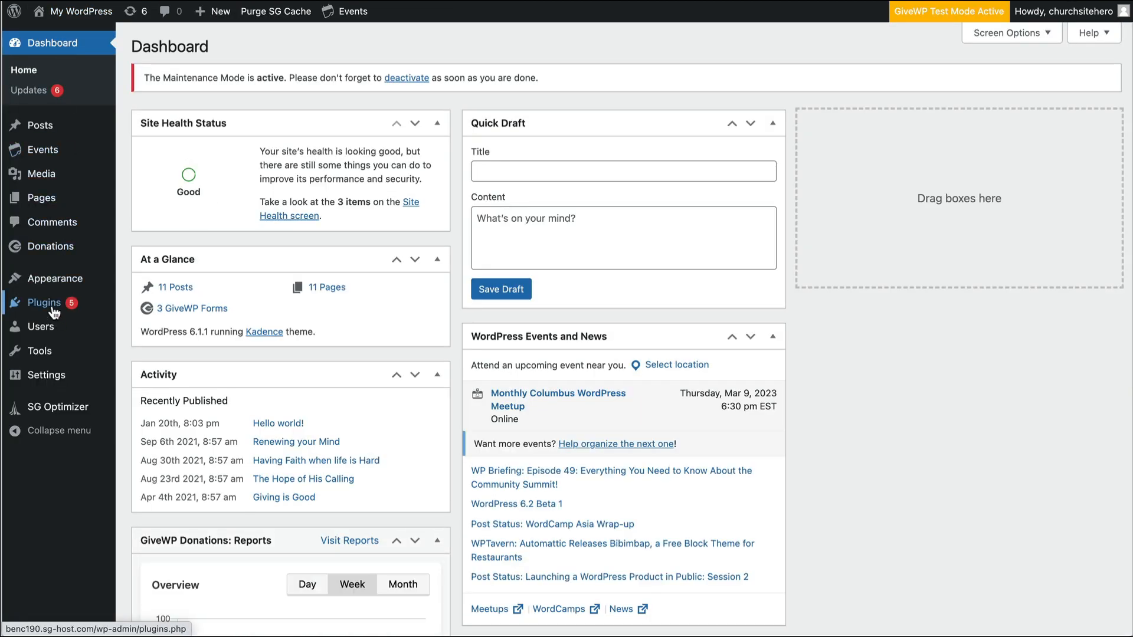
pyautogui.moveTo(49, 289)
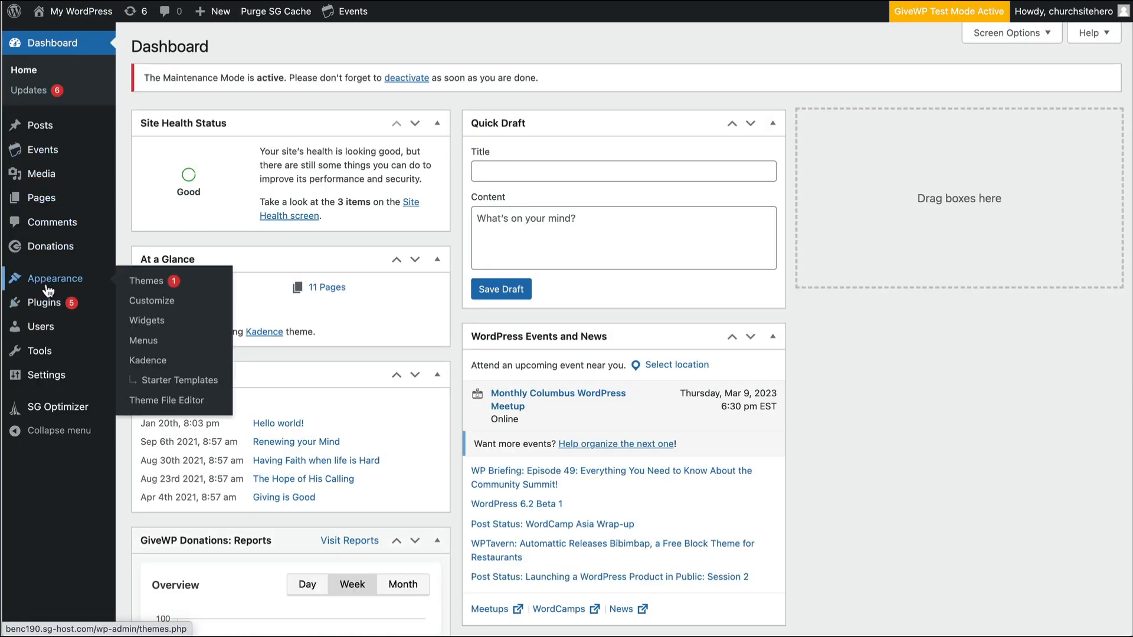
pyautogui.click(144, 341)
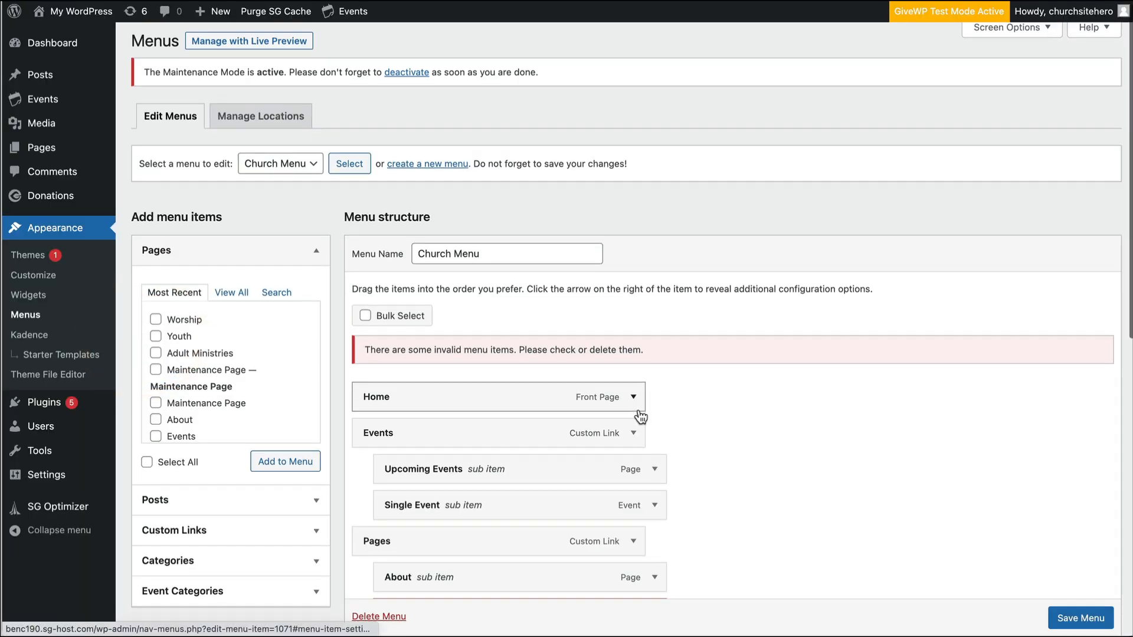
# Examine the structure of the Church Menu, including its top-level items, sub items and invalid entries
pyautogui.scroll(-2, 640, 418)
pyautogui.scroll(2, 641, 416)
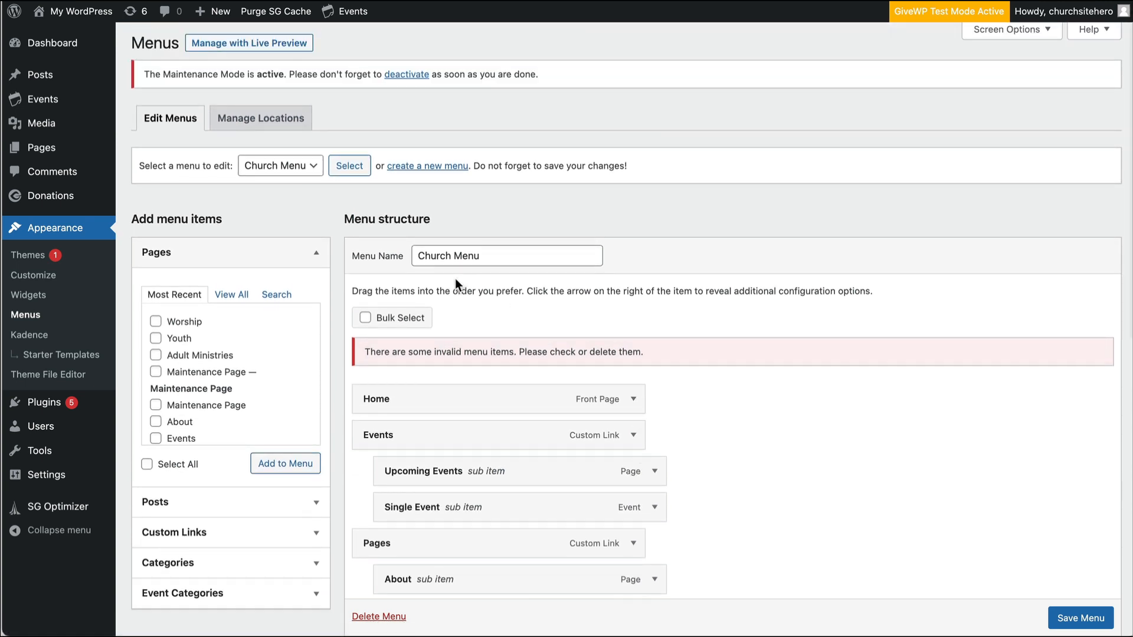
pyautogui.click(285, 172)
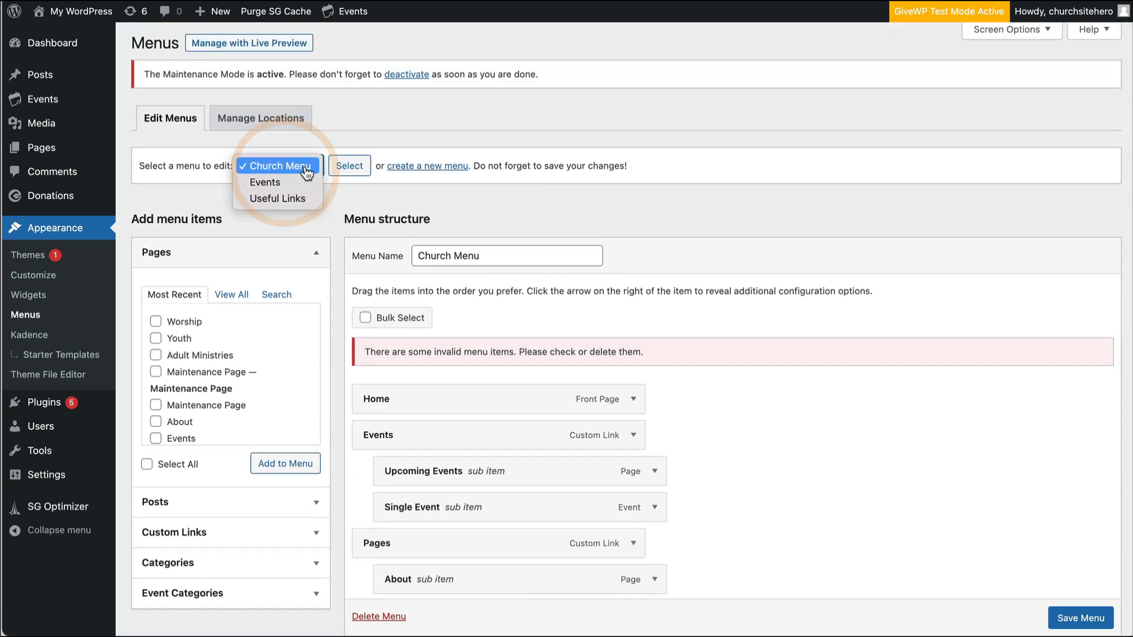
pyautogui.click(302, 165)
pyautogui.scroll(-3, 576, 258)
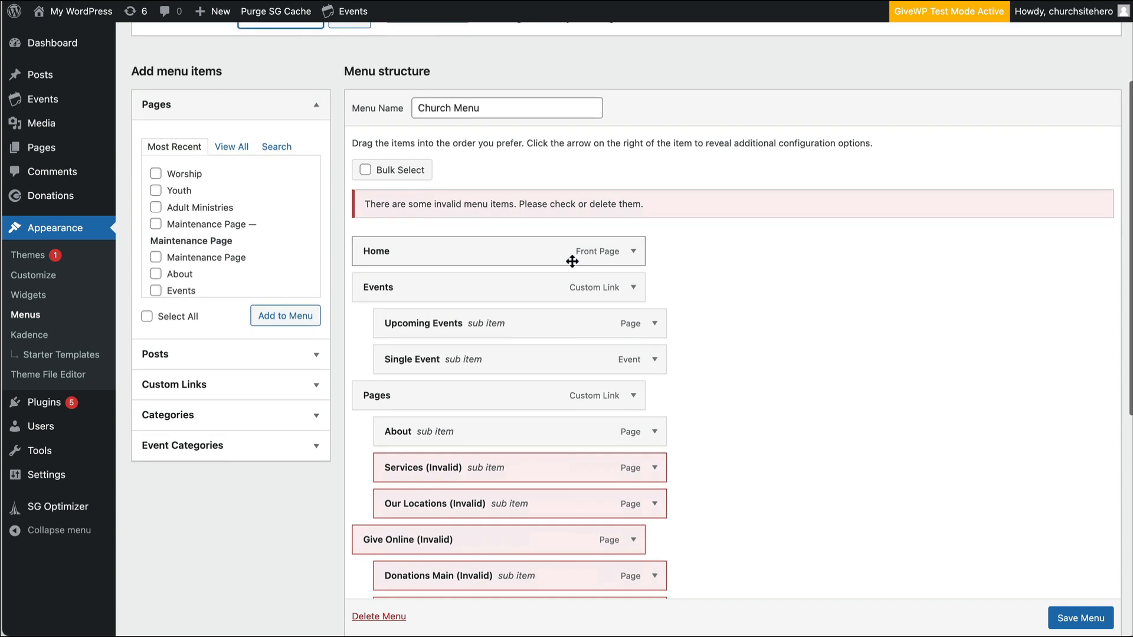
pyautogui.scroll(-2, 572, 261)
pyautogui.scroll(1, 572, 261)
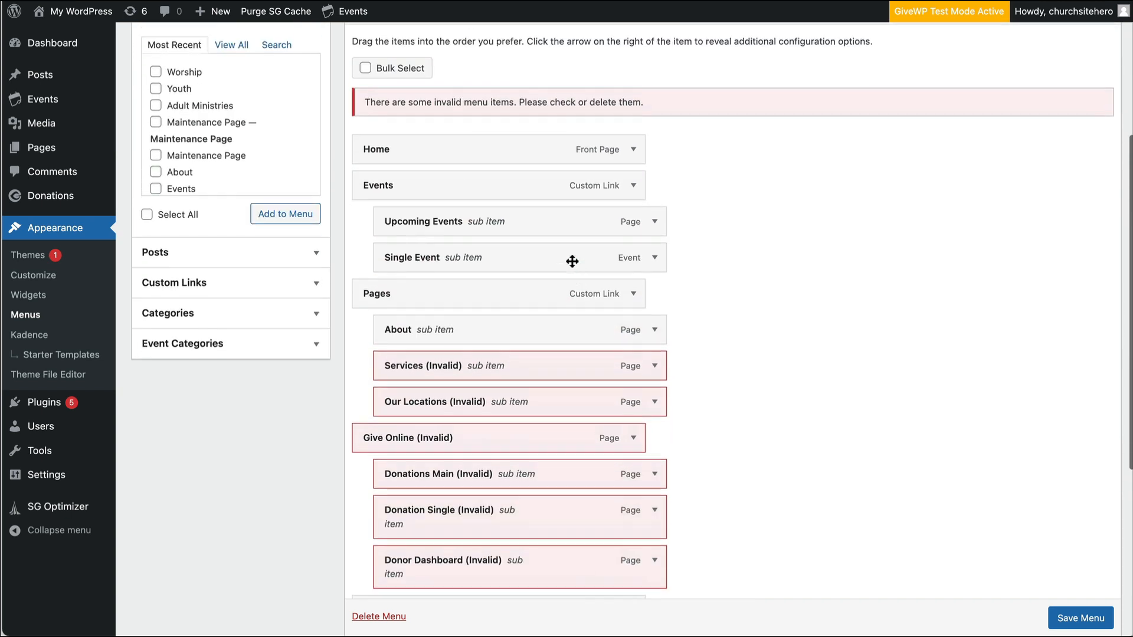
pyautogui.scroll(1, 572, 260)
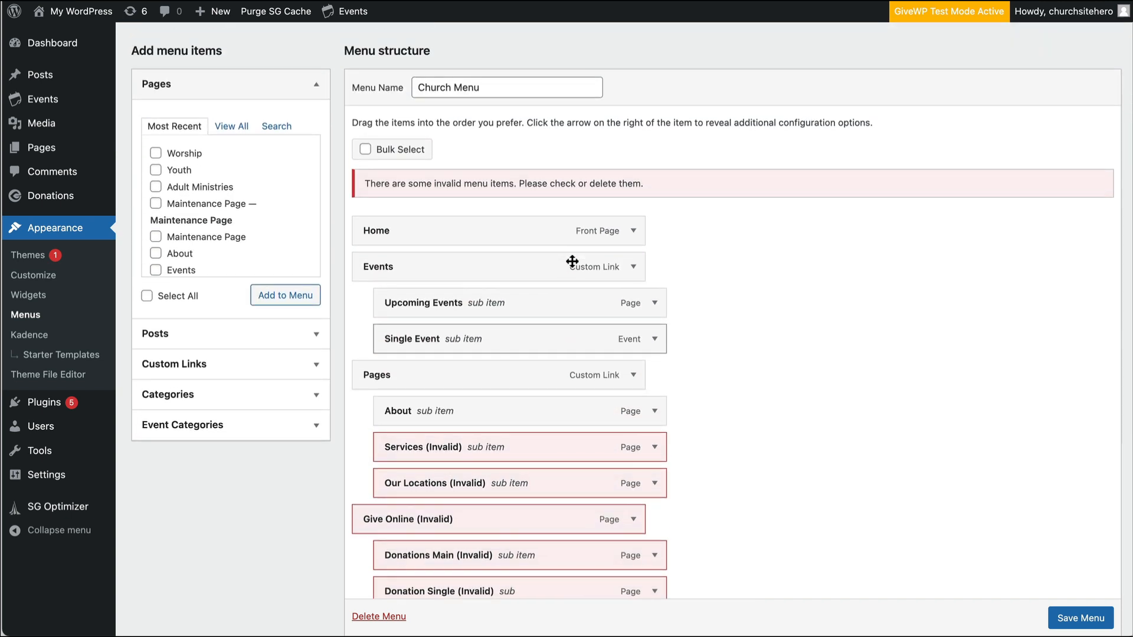
pyautogui.scroll(-3, 572, 261)
pyautogui.scroll(2, 476, 292)
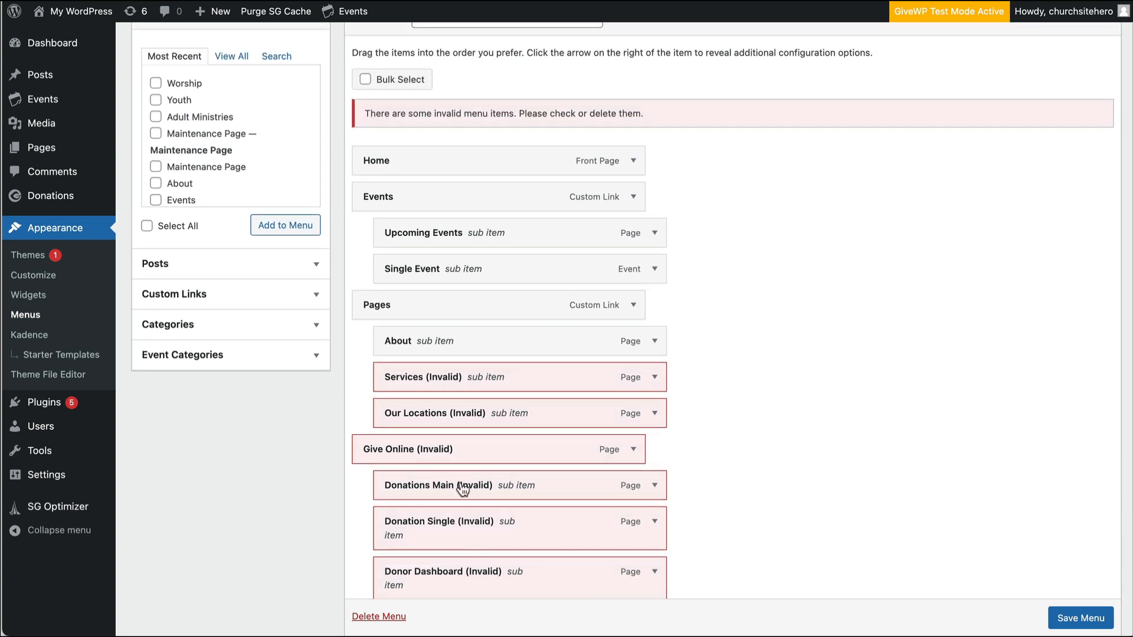
pyautogui.scroll(4, 655, 381)
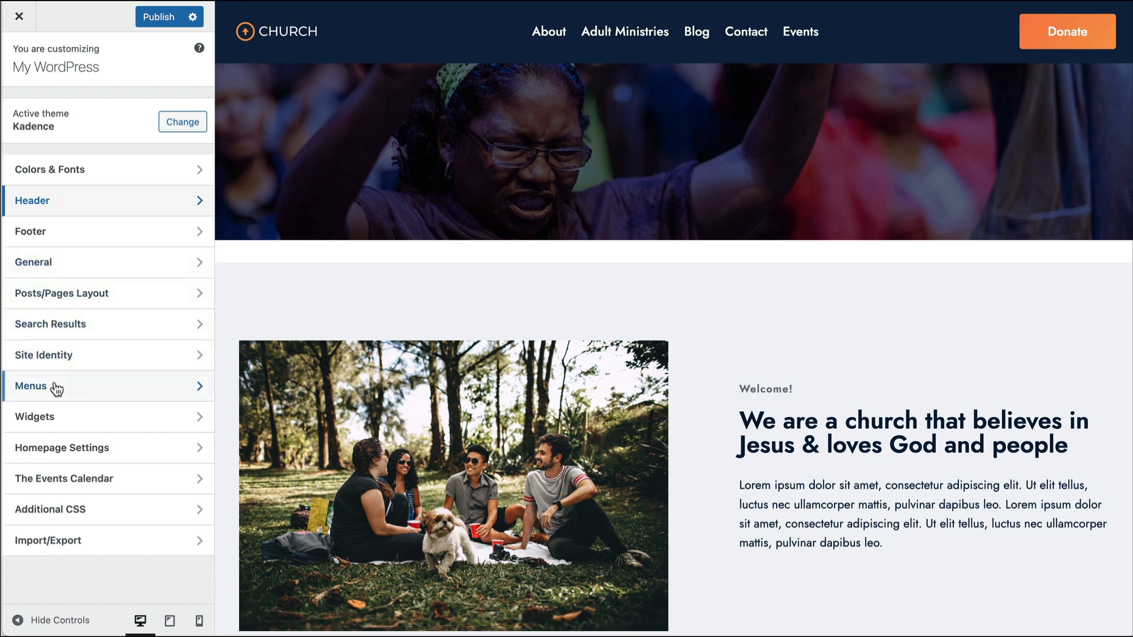
# In the theme customizer, create a new menu named Primary and assign it to the Primary location
pyautogui.click(111, 391)
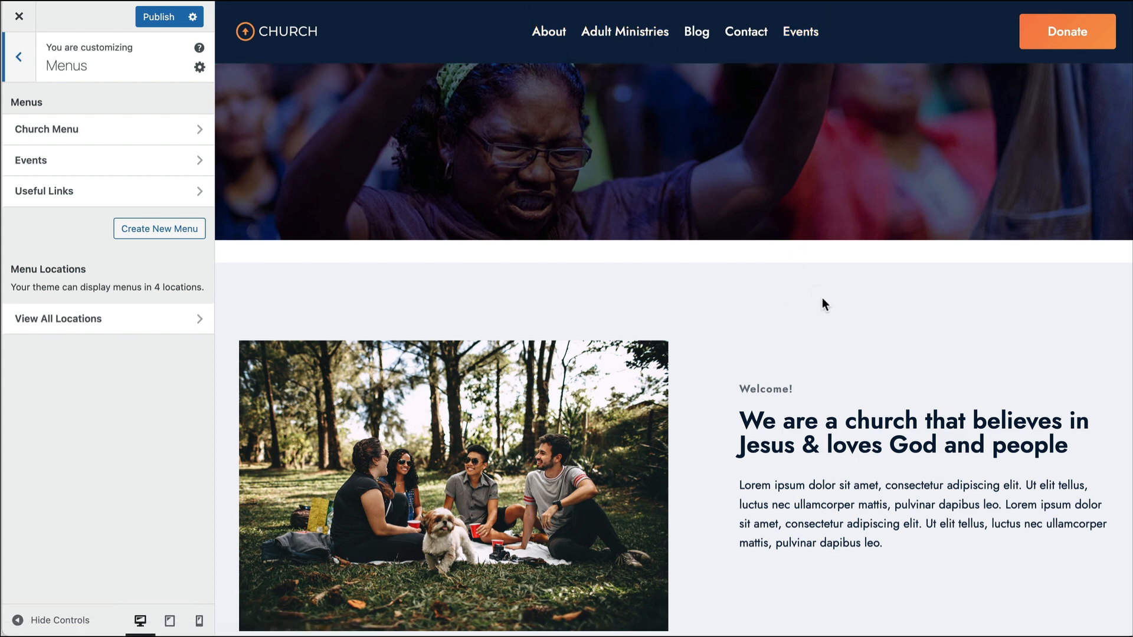
pyautogui.click(172, 229)
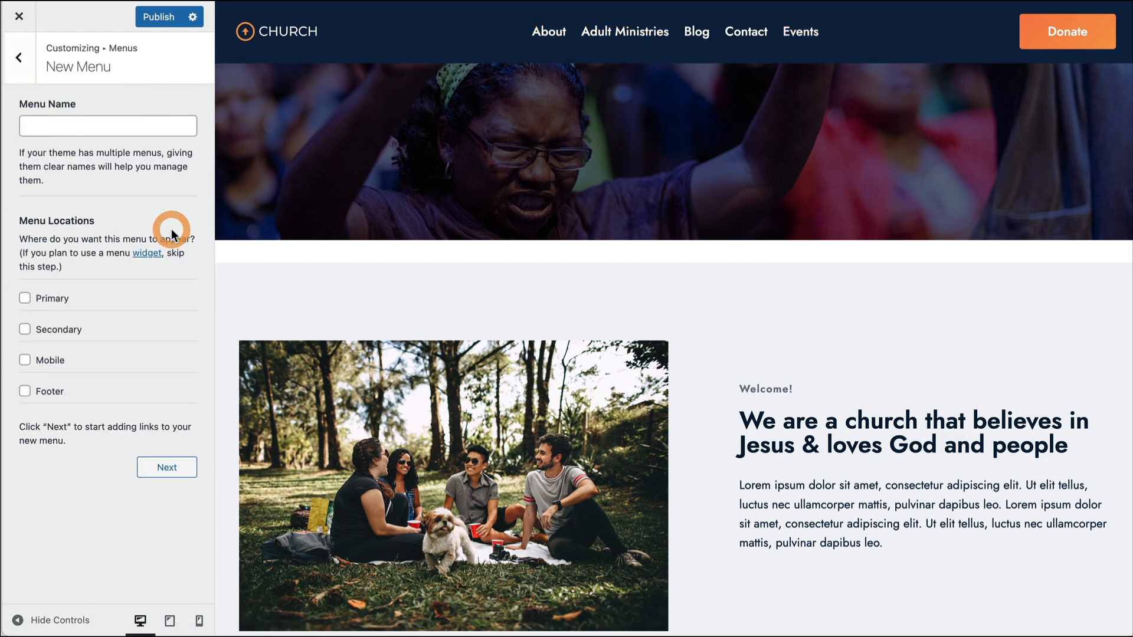
pyautogui.click(123, 131)
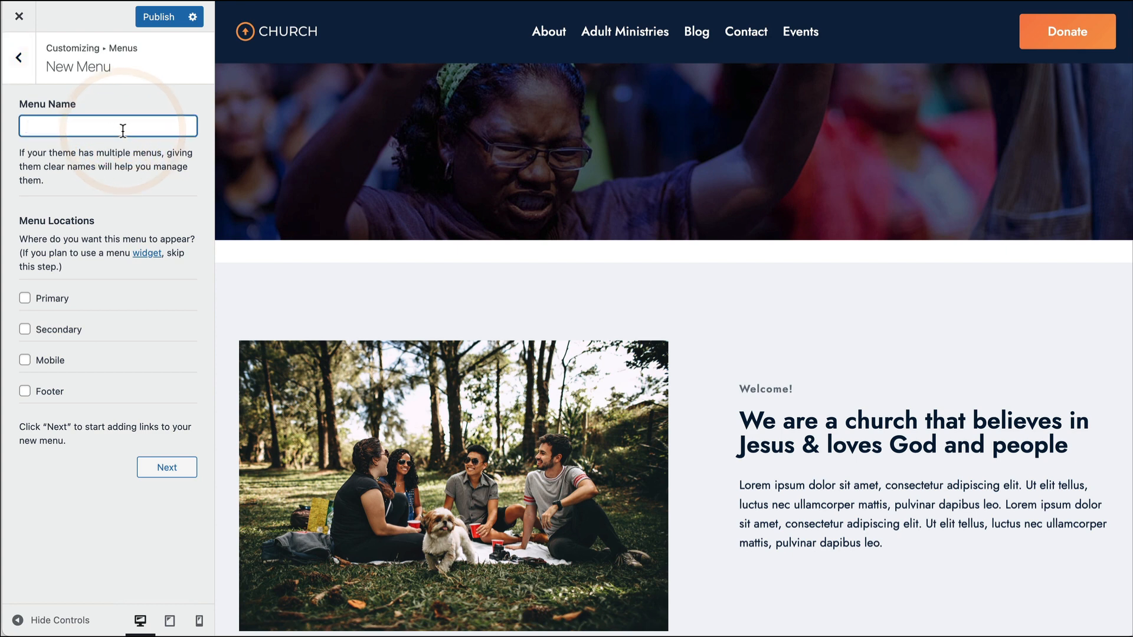
pyautogui.write('Primary')
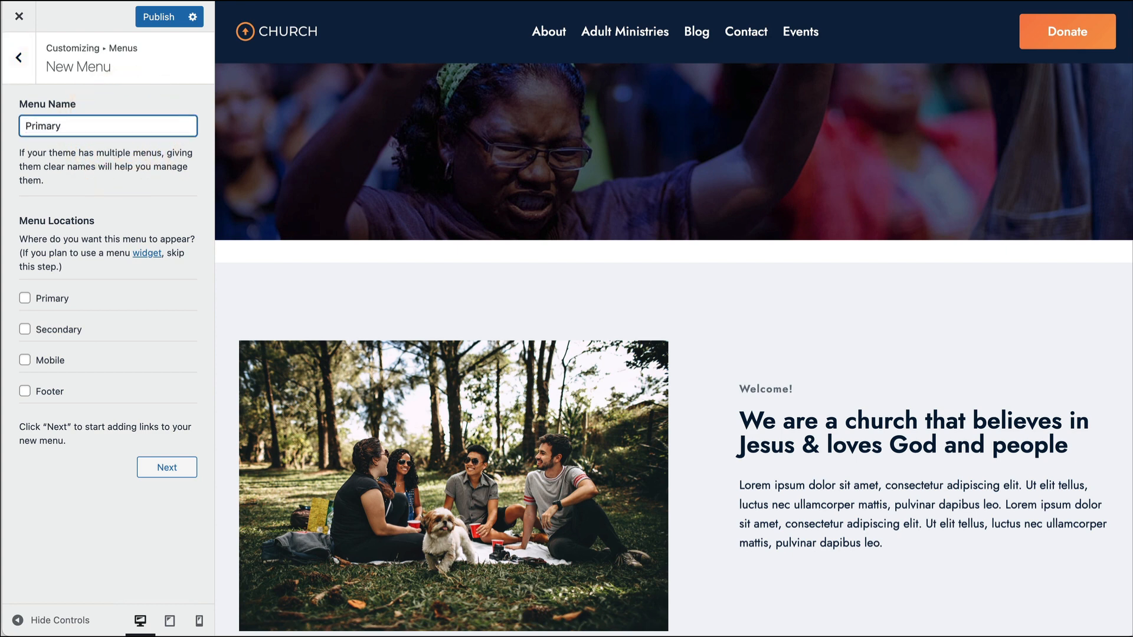
pyautogui.click(24, 298)
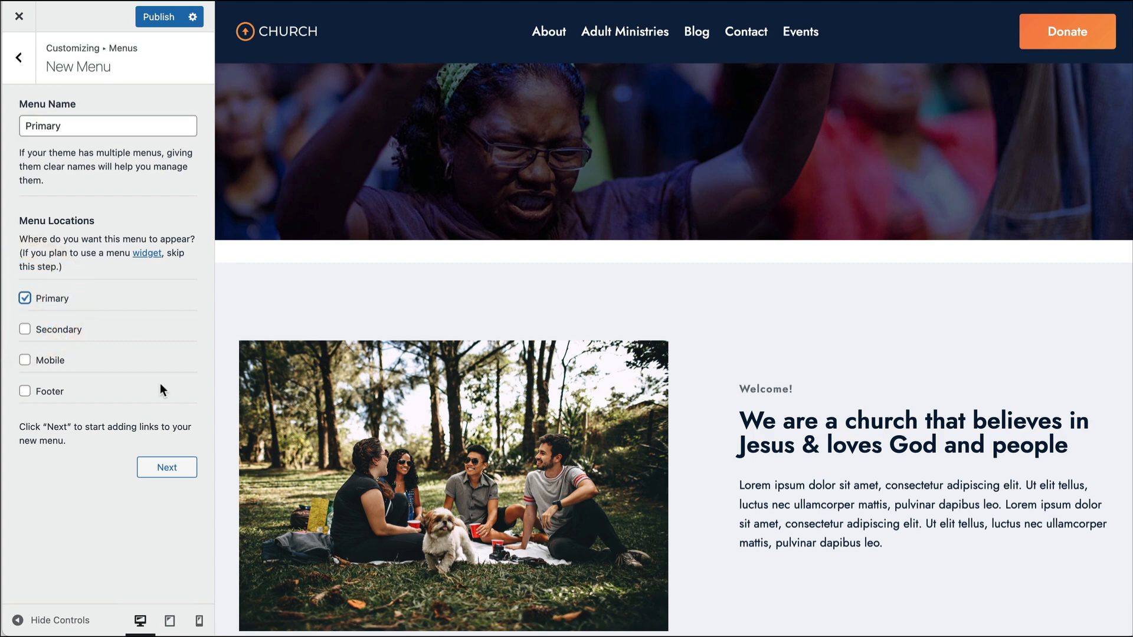
pyautogui.click(166, 468)
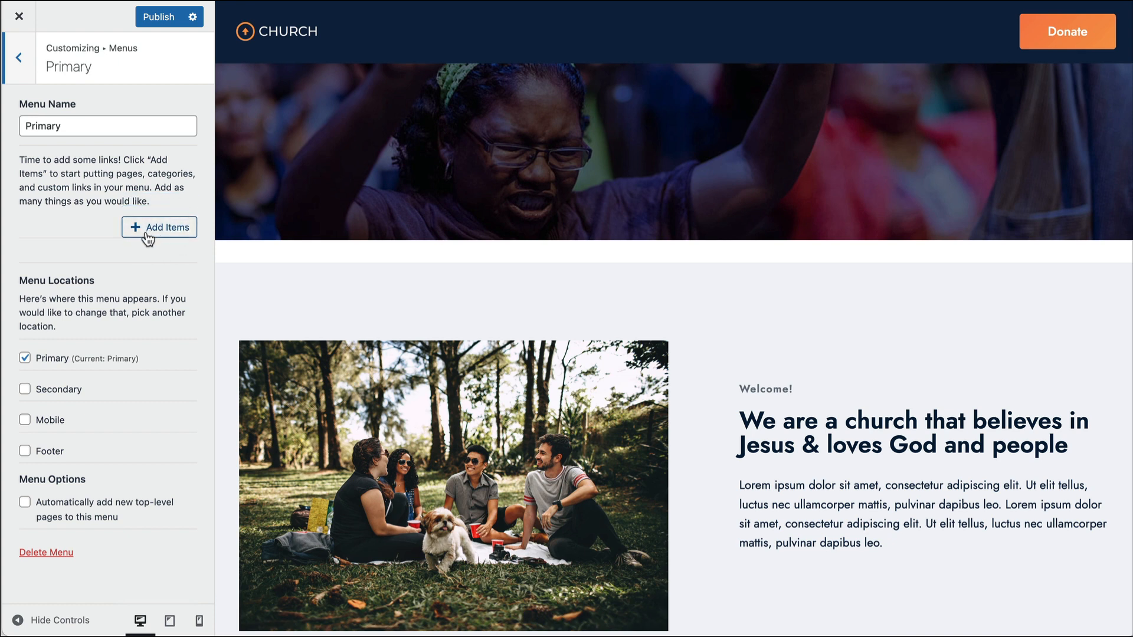
# Start adding items to the Primary menu and review the available item types, the custom link fields and the page list
pyautogui.click(148, 236)
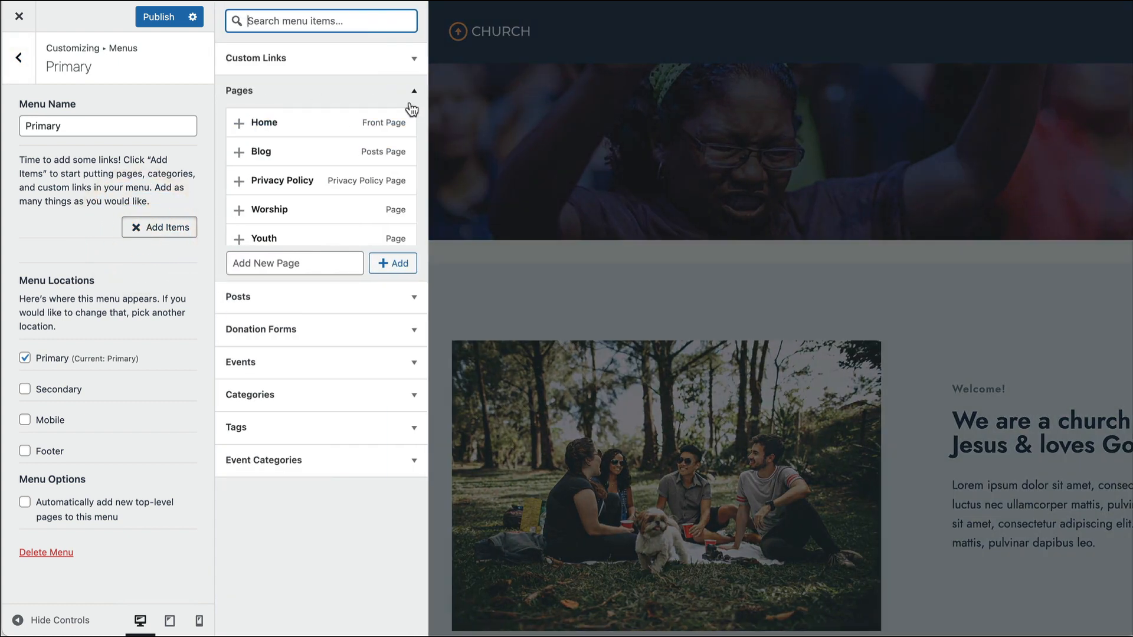
pyautogui.click(412, 92)
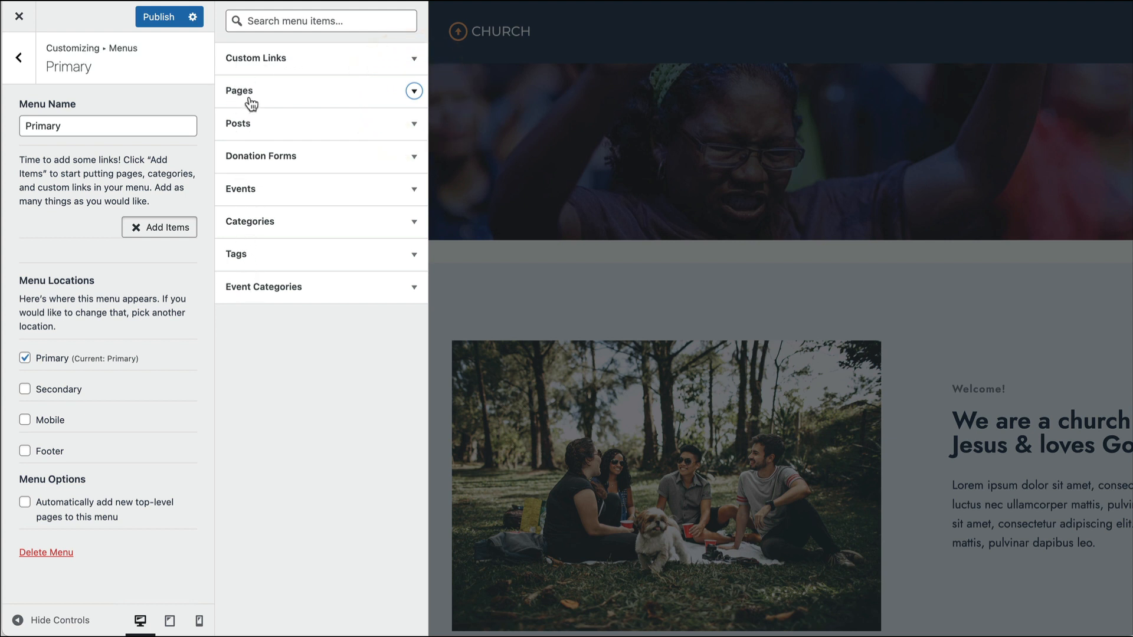
pyautogui.click(412, 58)
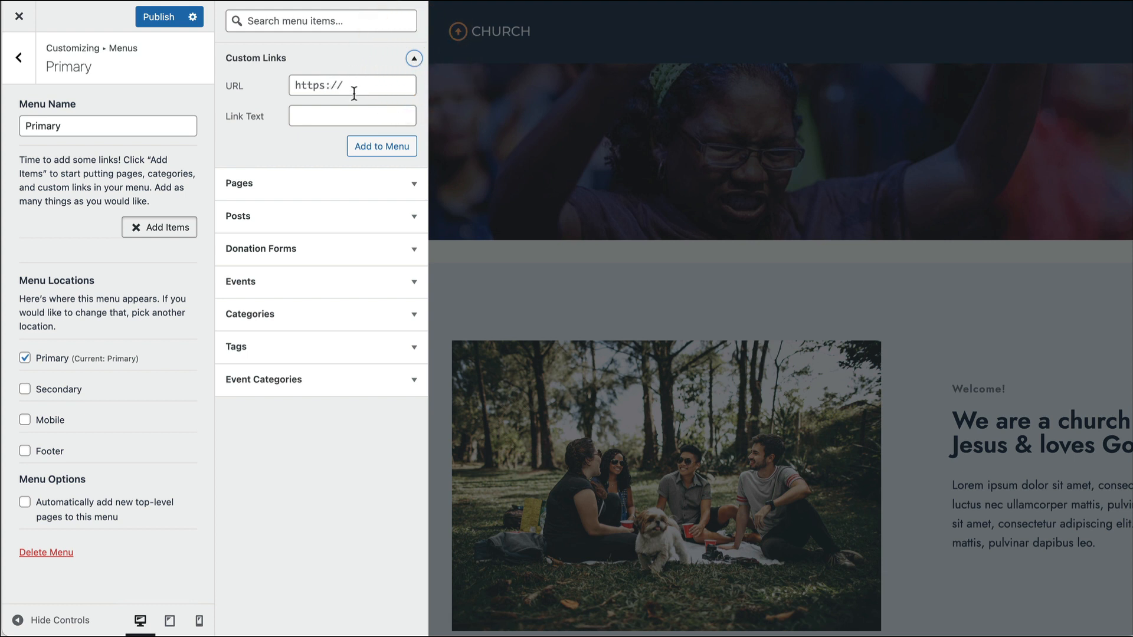
pyautogui.click(413, 59)
pyautogui.click(414, 95)
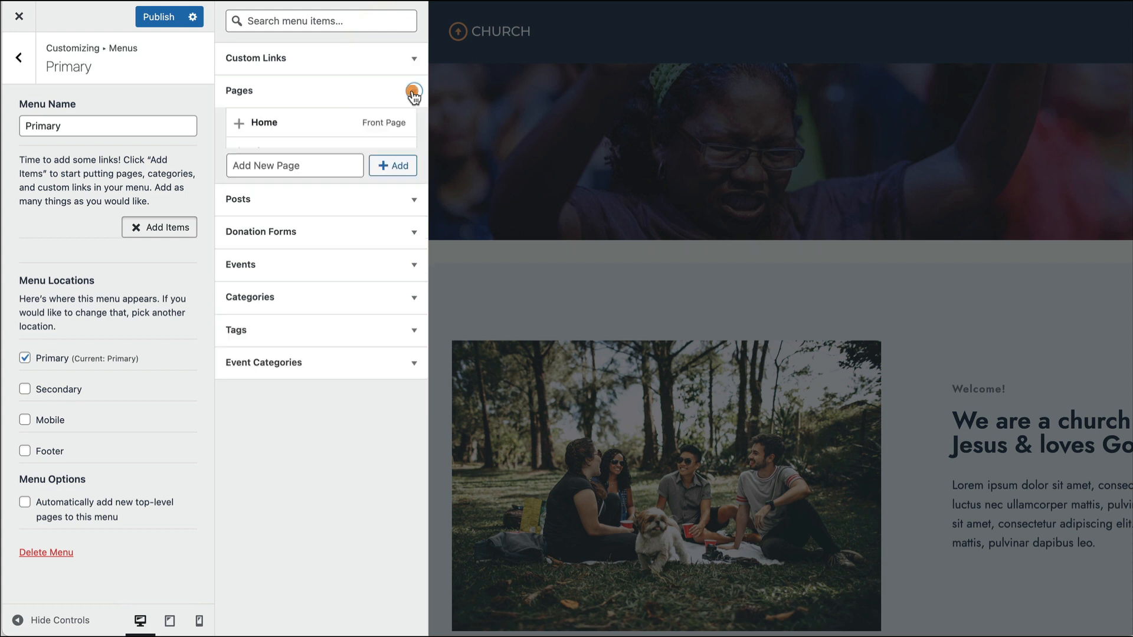
pyautogui.scroll(-5, 297, 120)
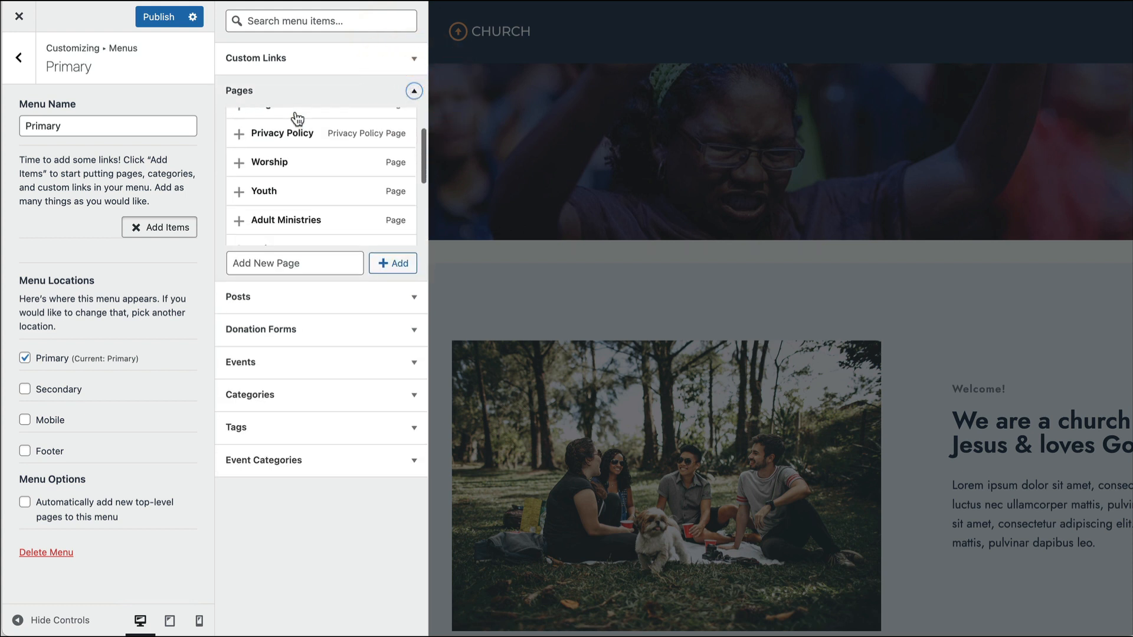
pyautogui.scroll(5, 296, 119)
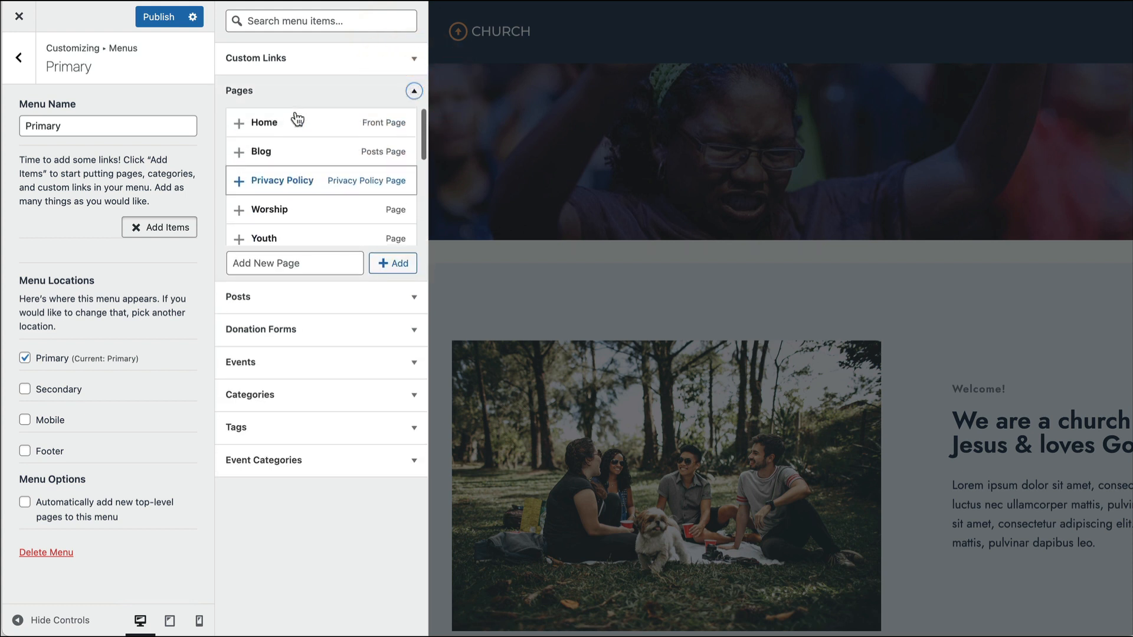
# Add the Home, Worship, Youth and Adult Ministries pages to the Primary menu
pyautogui.click(240, 125)
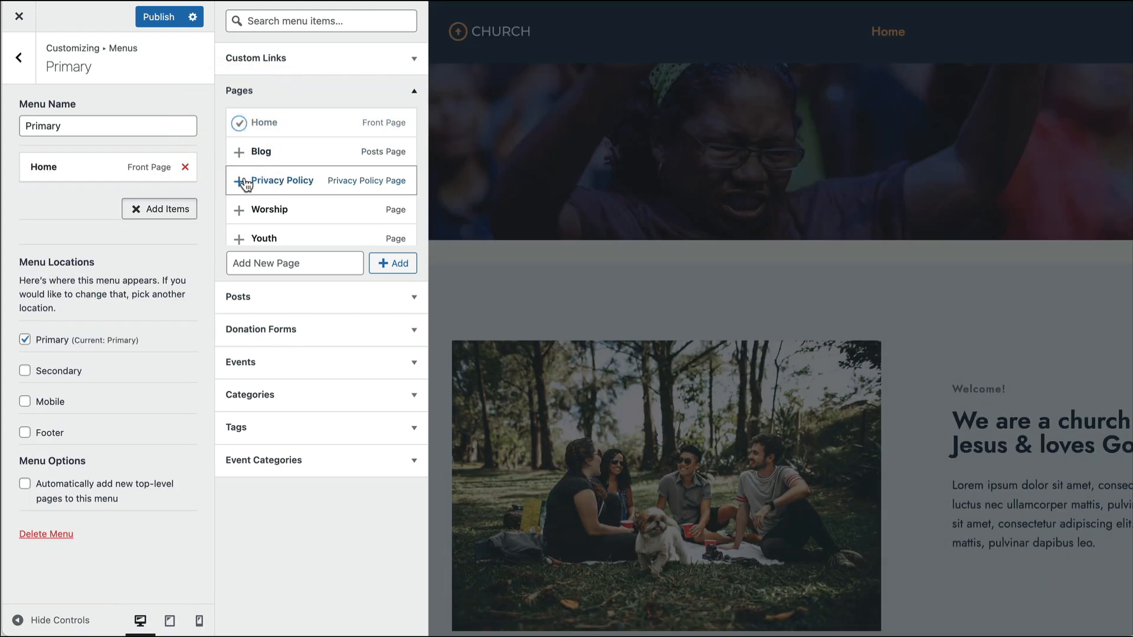
pyautogui.scroll(-1, 244, 183)
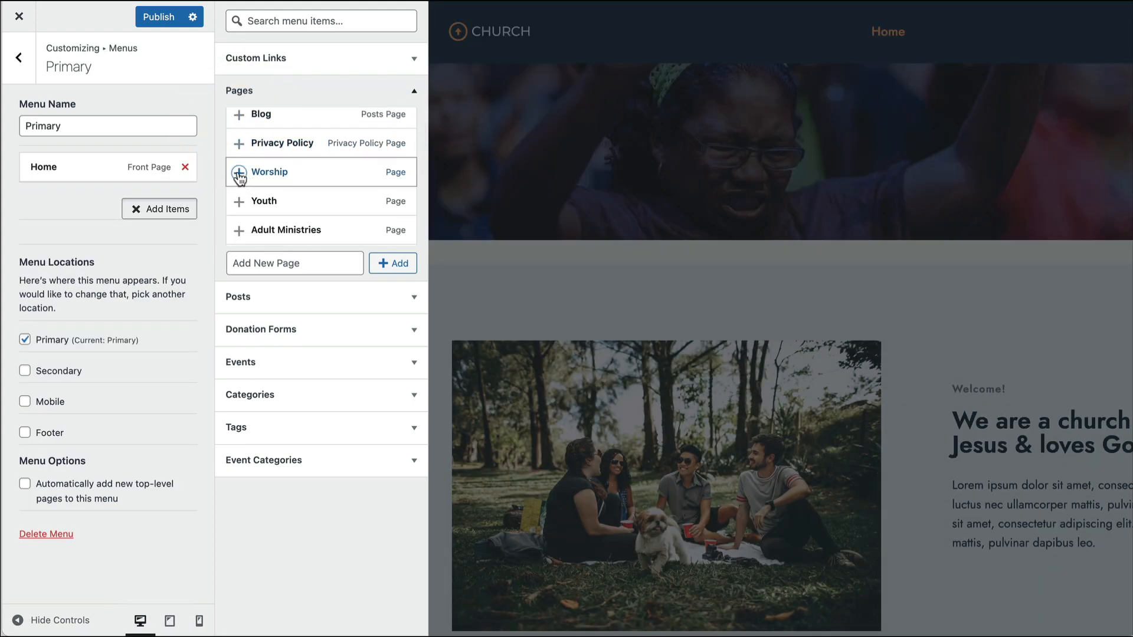
pyautogui.click(240, 173)
pyautogui.scroll(-1, 239, 189)
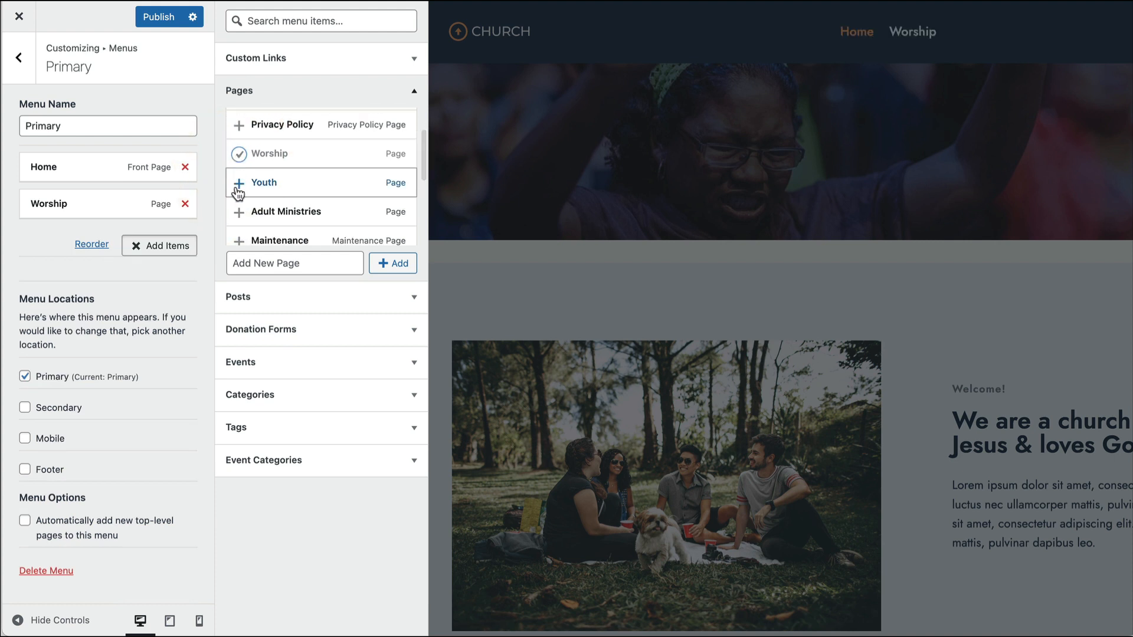
pyautogui.click(238, 186)
pyautogui.scroll(-1, 238, 189)
pyautogui.click(238, 187)
pyautogui.scroll(-2, 238, 190)
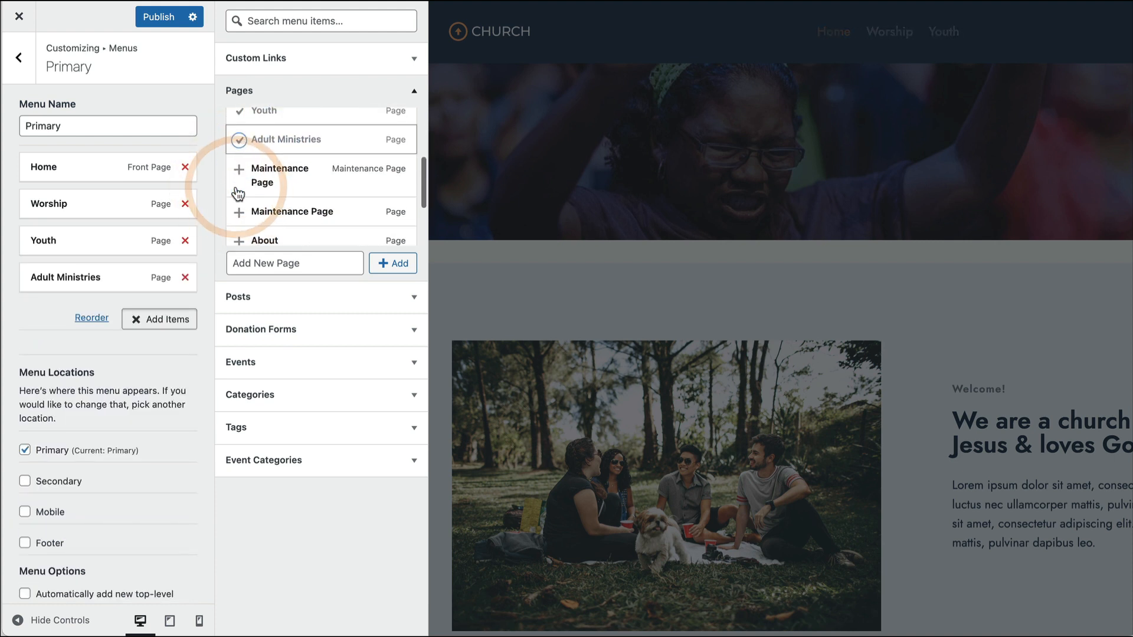
# Add the About and Contact pages to the Primary menu and publish the changes
pyautogui.scroll(-2, 239, 194)
pyautogui.click(239, 180)
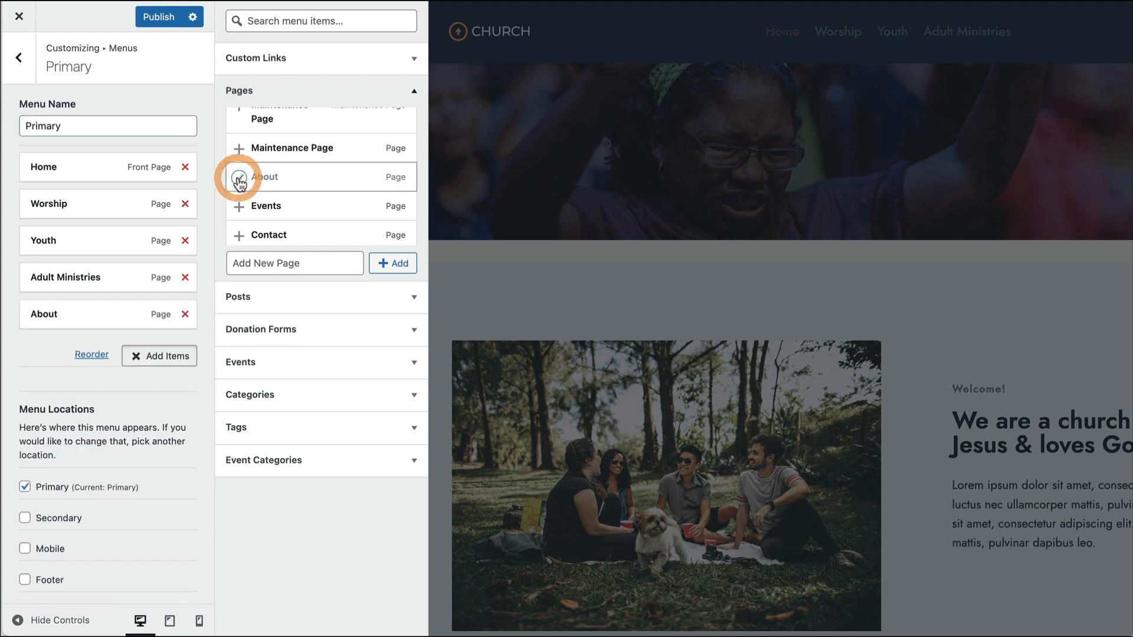
pyautogui.scroll(-1, 240, 185)
pyautogui.click(240, 212)
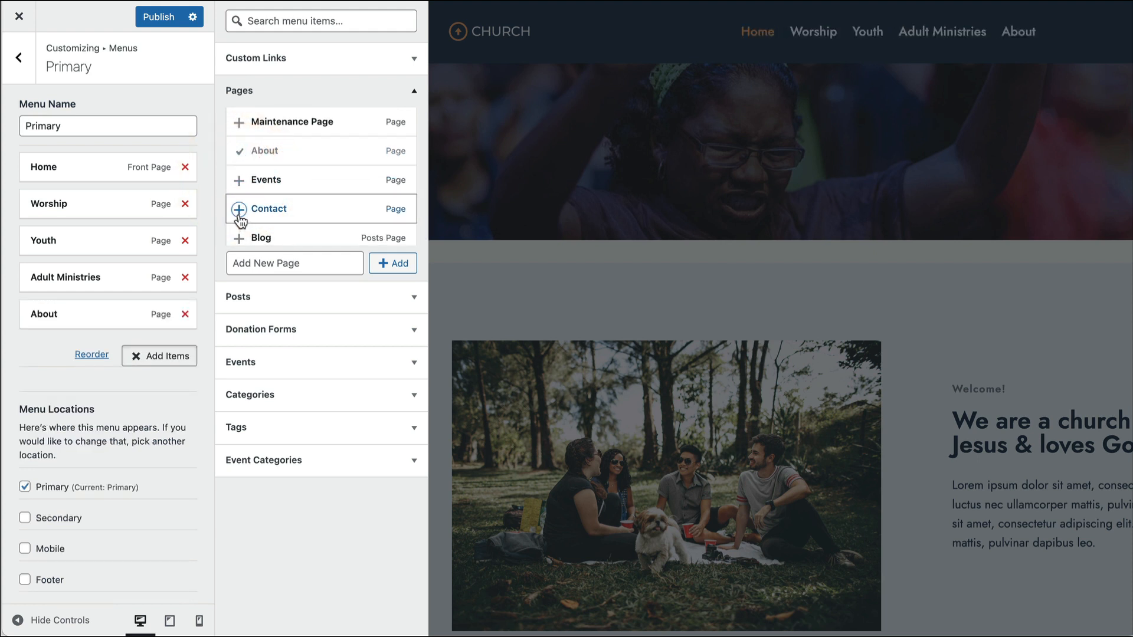
pyautogui.scroll(-1, 241, 220)
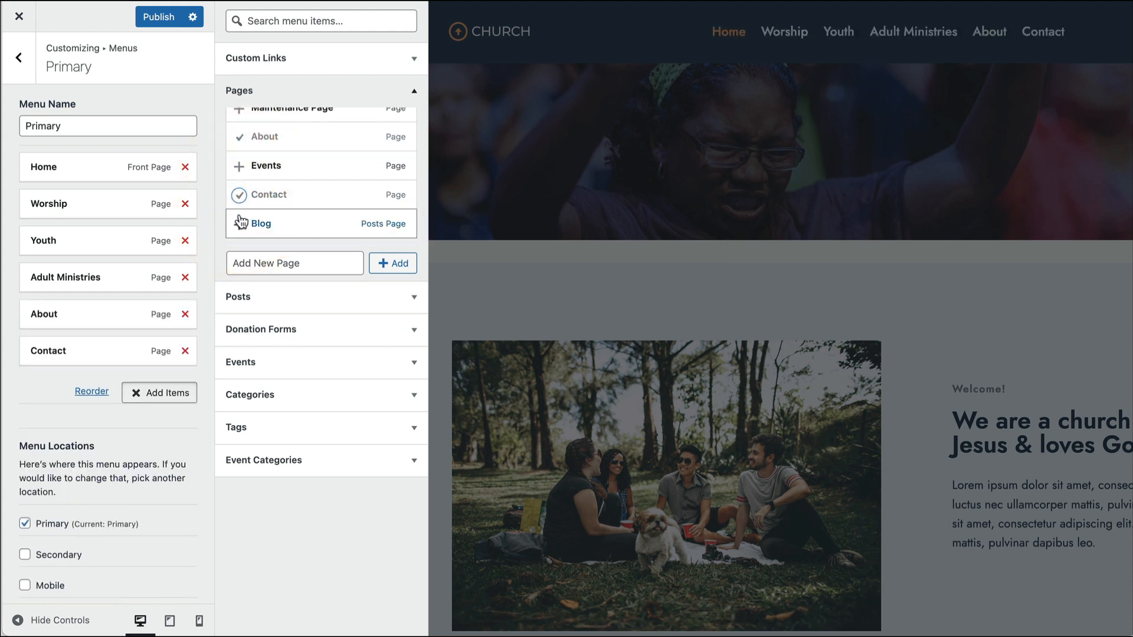
pyautogui.click(146, 23)
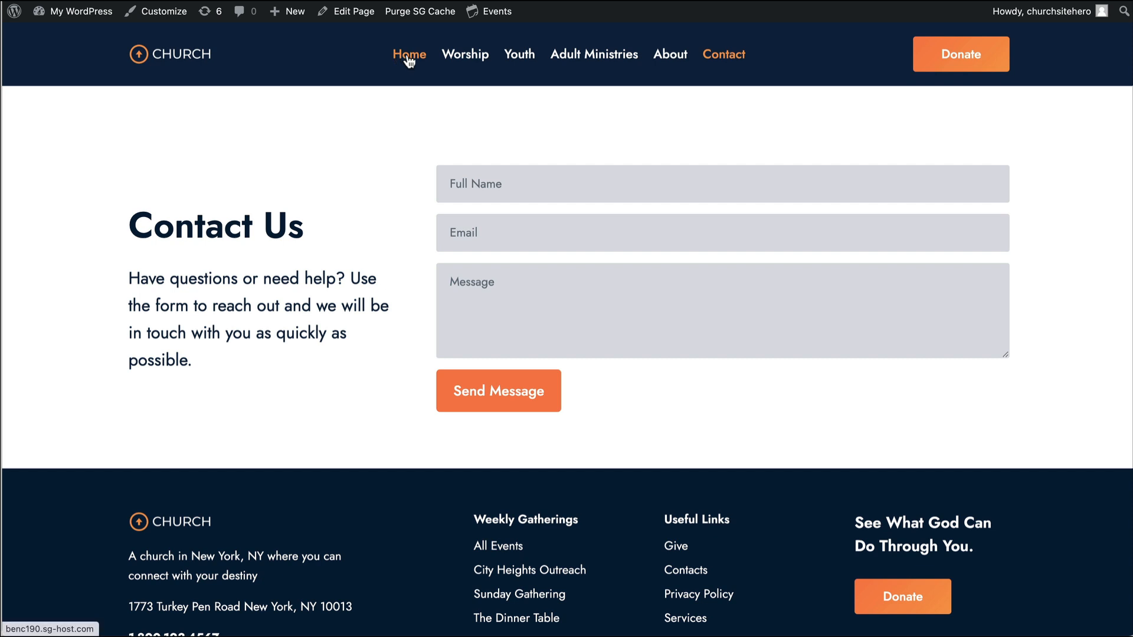
# Check the new header menu on the live site by visiting the Worship, Youth, Adult Ministries and About pages
pyautogui.click(475, 58)
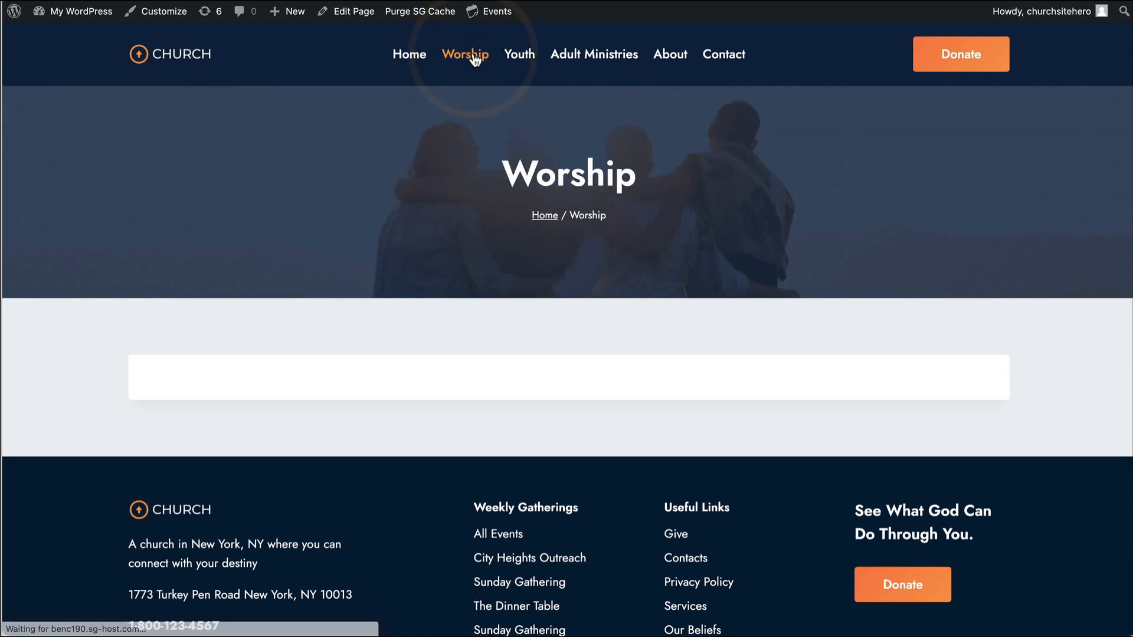
pyautogui.click(528, 57)
pyautogui.click(575, 55)
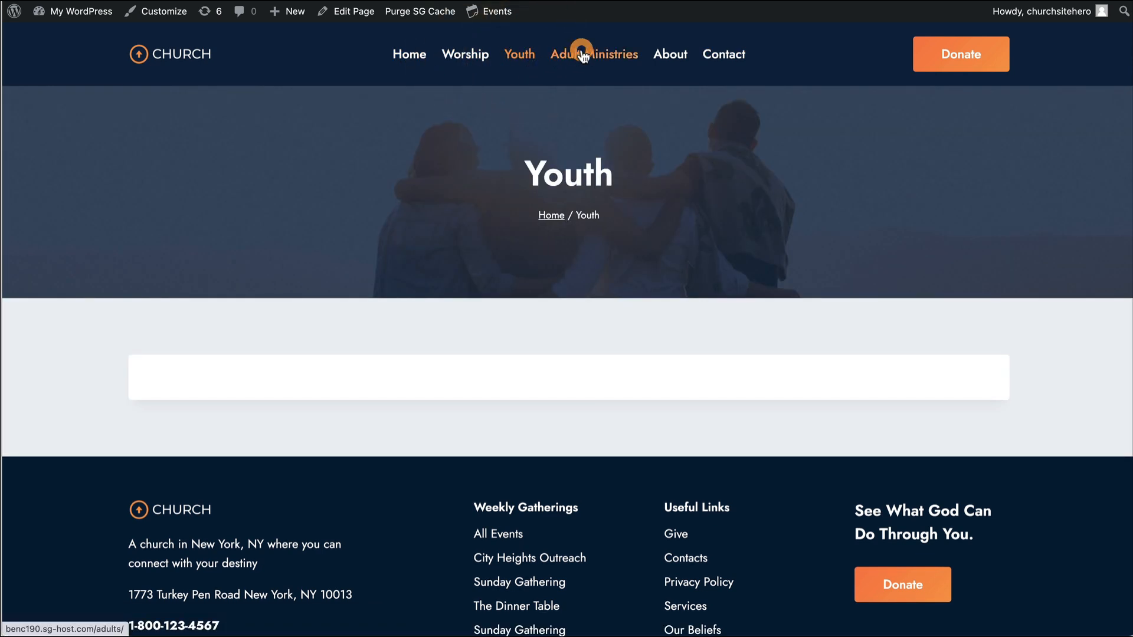
pyautogui.click(663, 63)
pyautogui.scroll(-10, 626, 239)
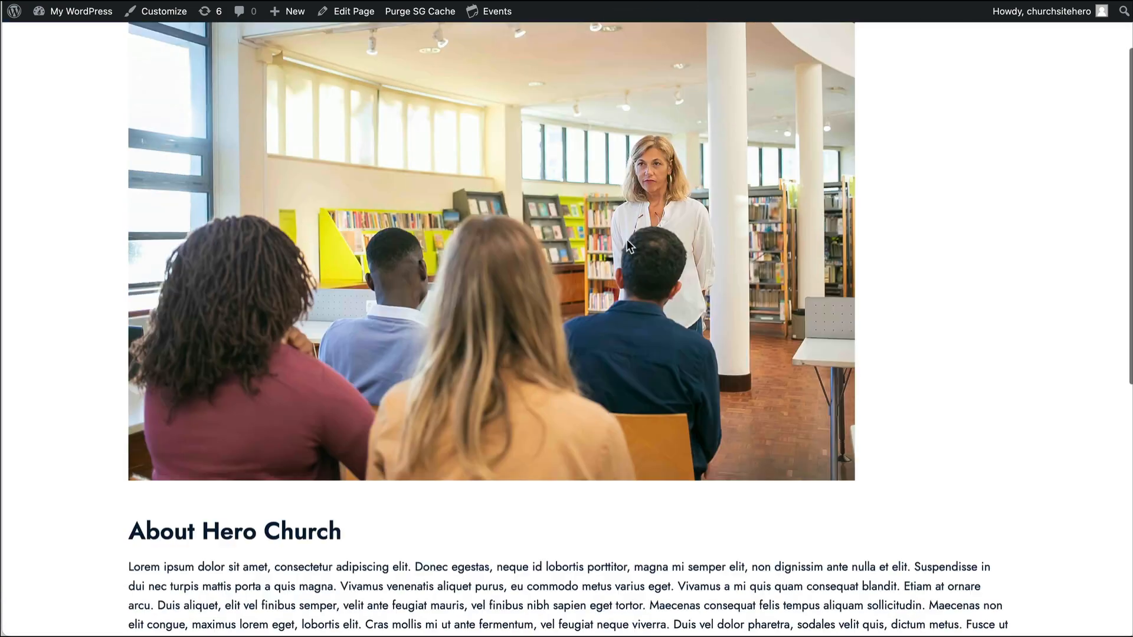
pyautogui.scroll(10, 627, 239)
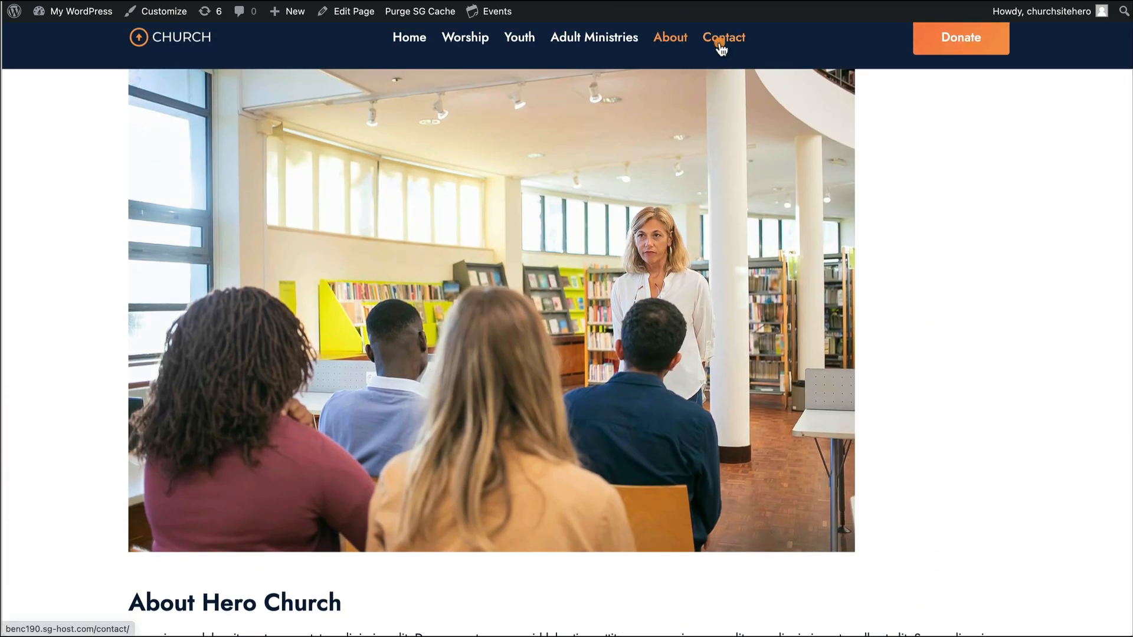
# Visit the Contact and Home pages from the live site's header menu and look over the home page
pyautogui.click(717, 45)
pyautogui.click(424, 59)
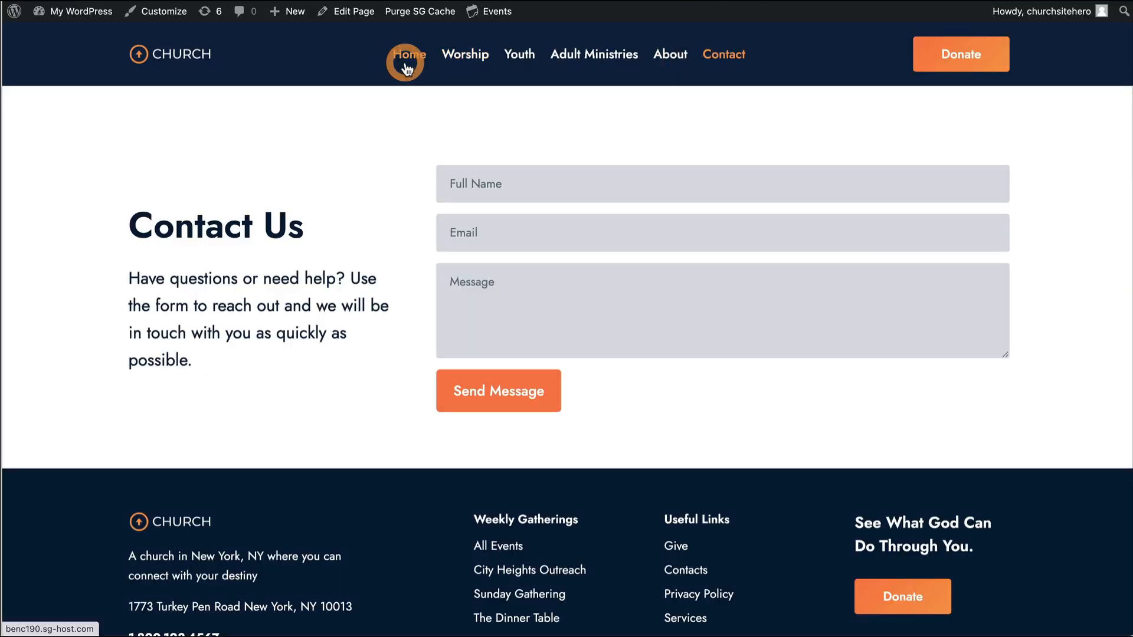
pyautogui.scroll(-1, 406, 70)
pyautogui.scroll(-15, 407, 70)
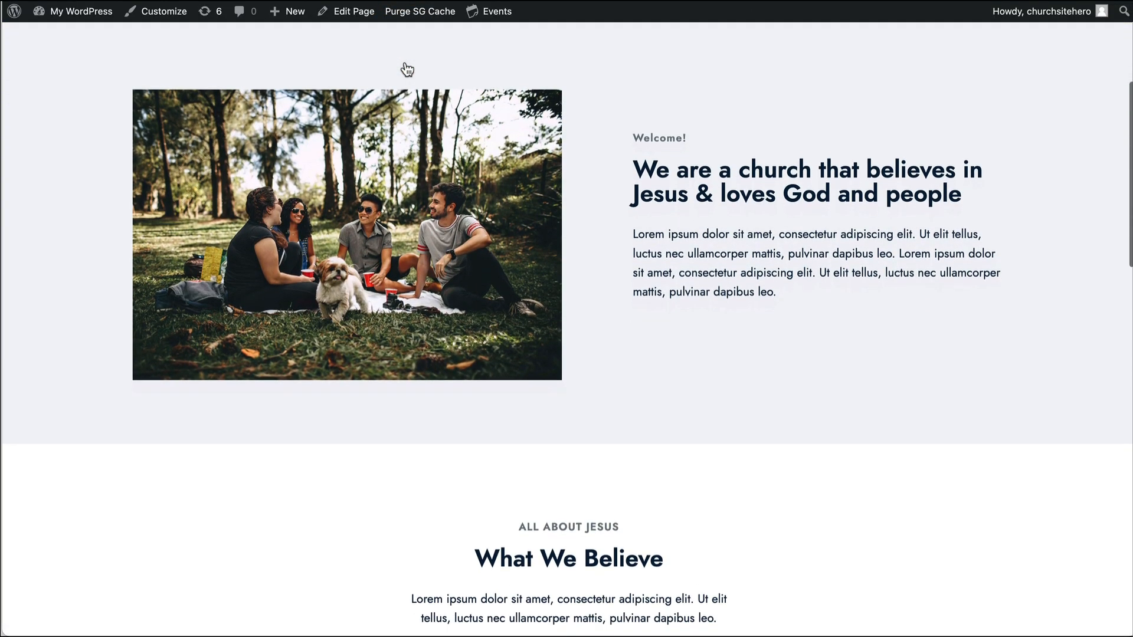
pyautogui.scroll(16, 407, 70)
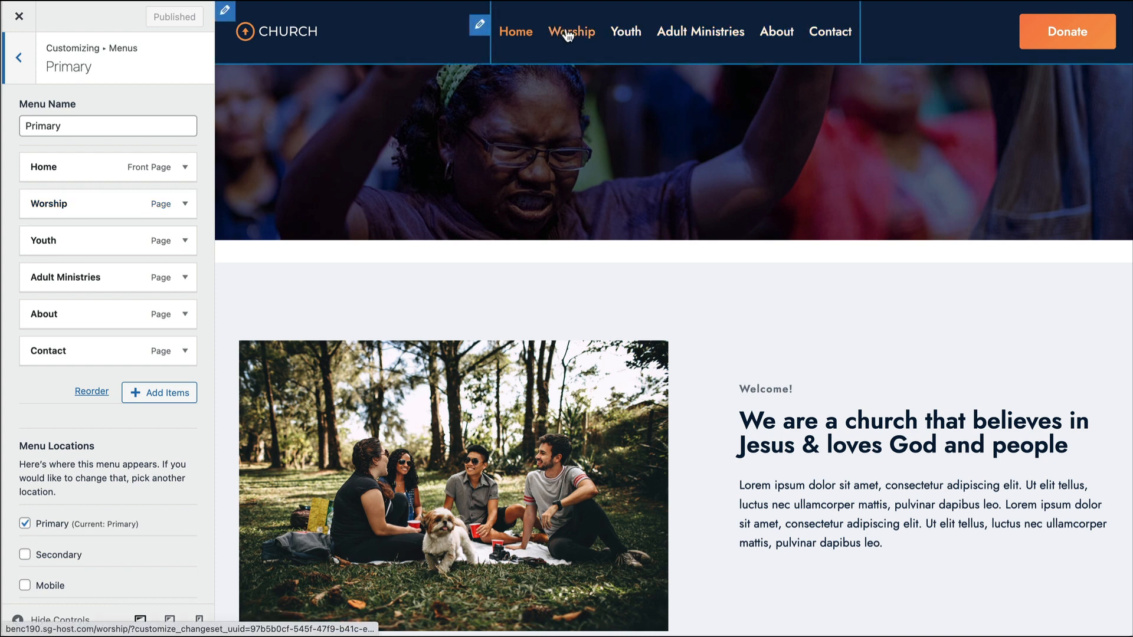
# Add a custom link labelled Ministries with the URL # to the Primary menu
pyautogui.click(135, 397)
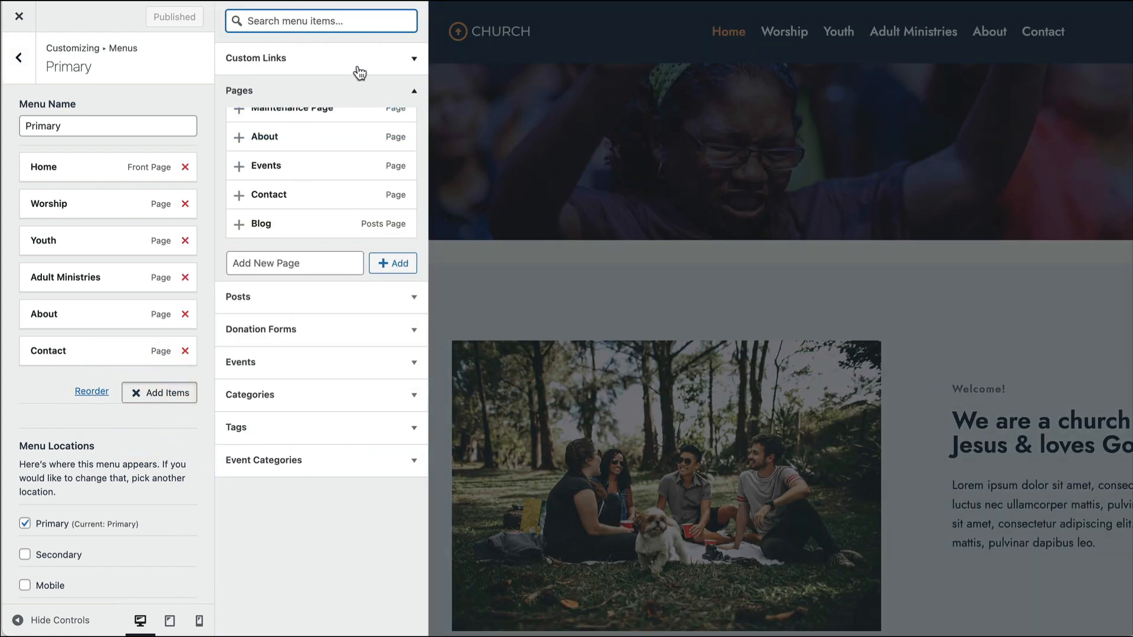
pyautogui.click(414, 58)
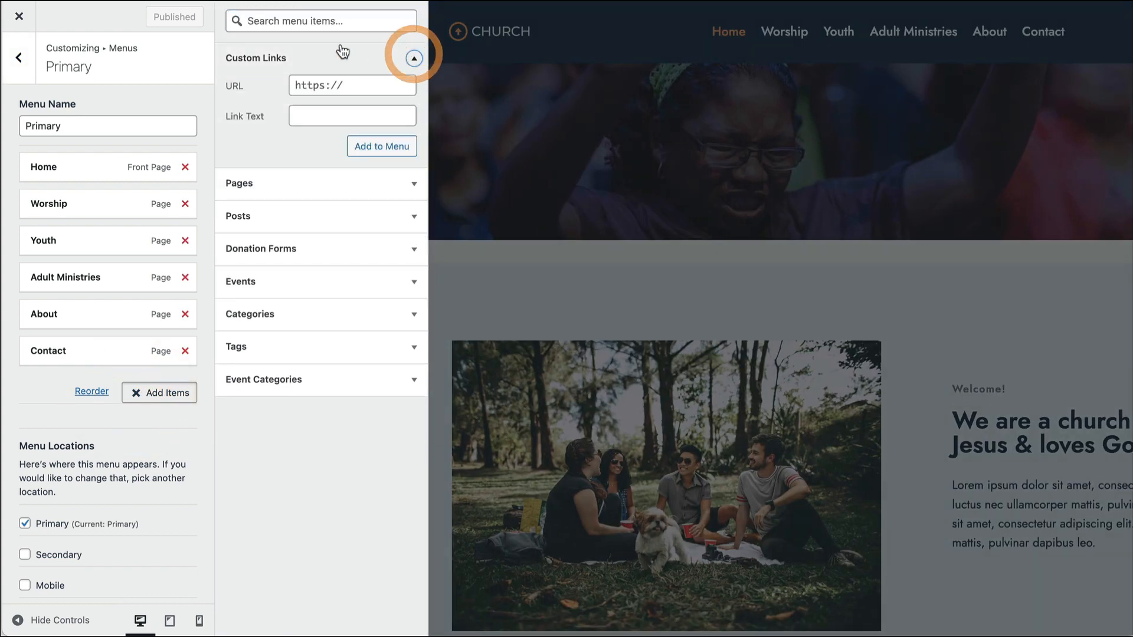
pyautogui.click(352, 79)
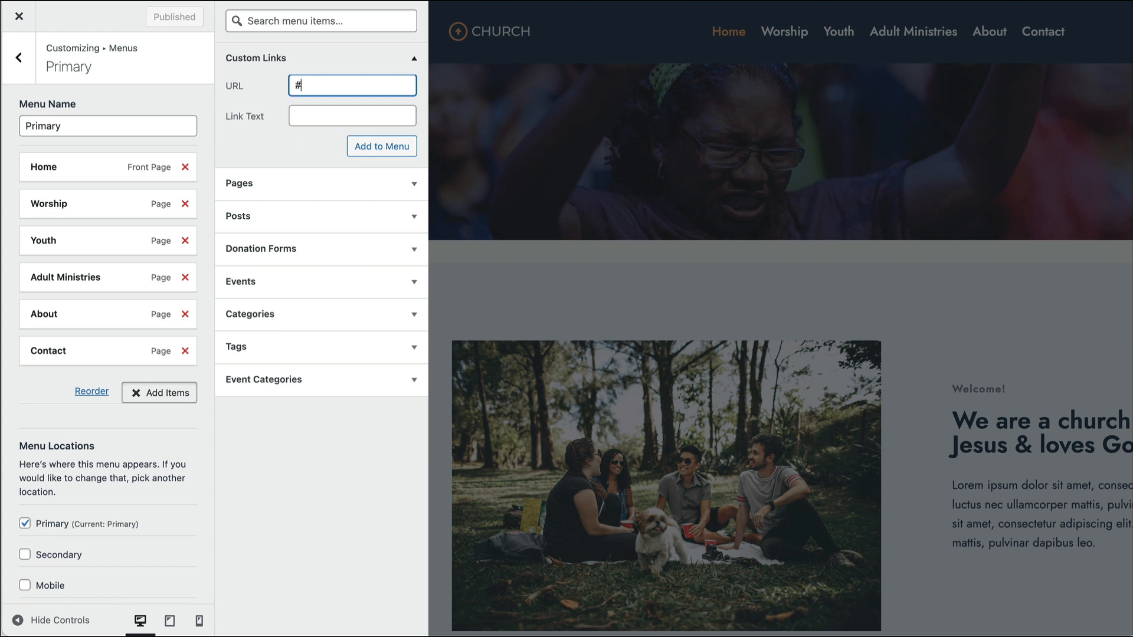
pyautogui.press('Tab')
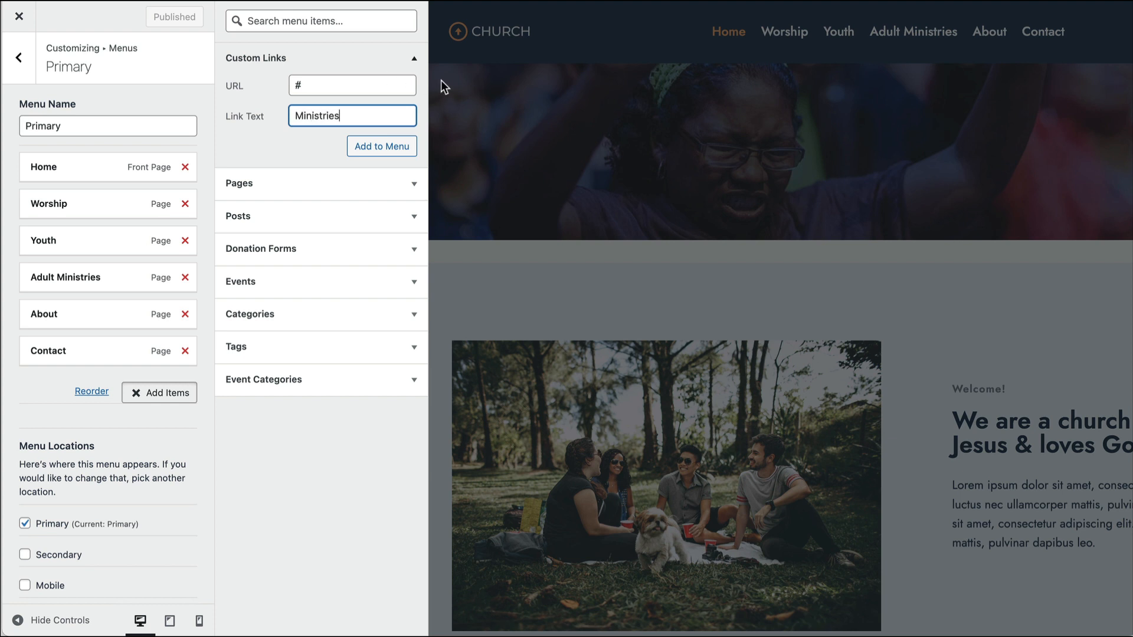
pyautogui.click(384, 148)
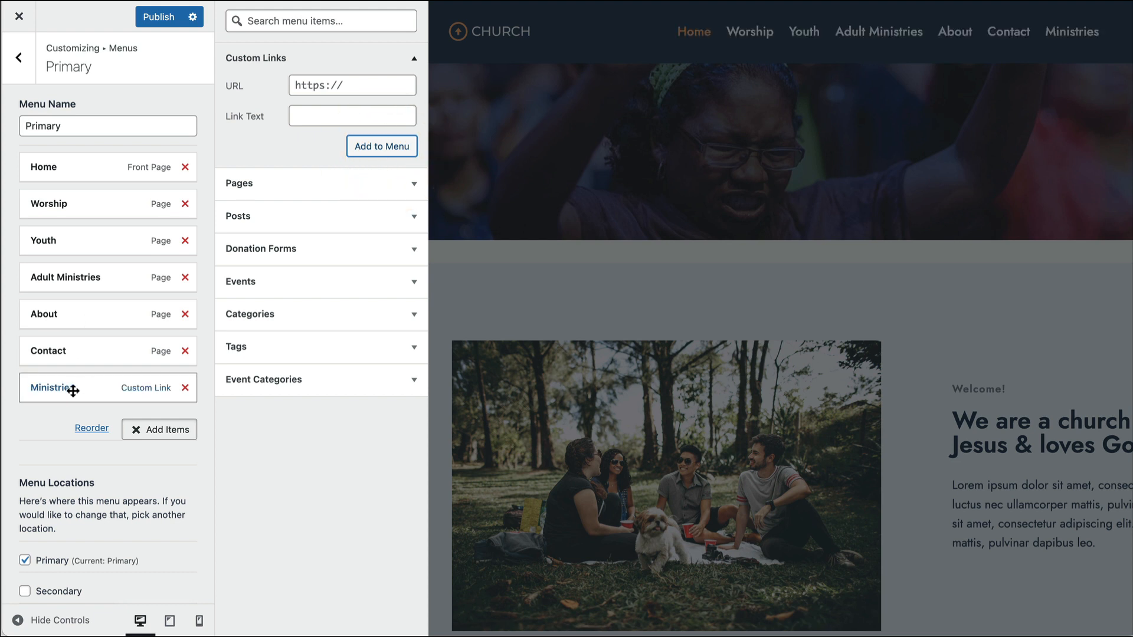
# Place Ministries directly after Home with Worship, Youth and Adult Ministries nested under it as sub-items, and publish the menu
pyautogui.moveTo(66, 383); pyautogui.dragTo(46, 210)
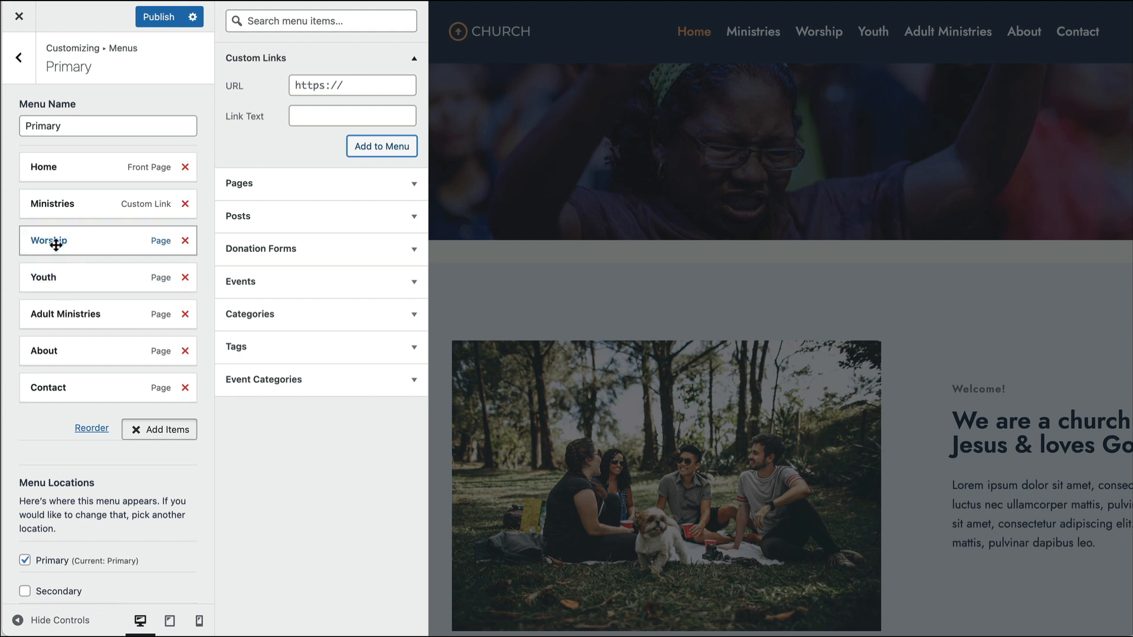
pyautogui.moveTo(56, 246); pyautogui.dragTo(45, 314)
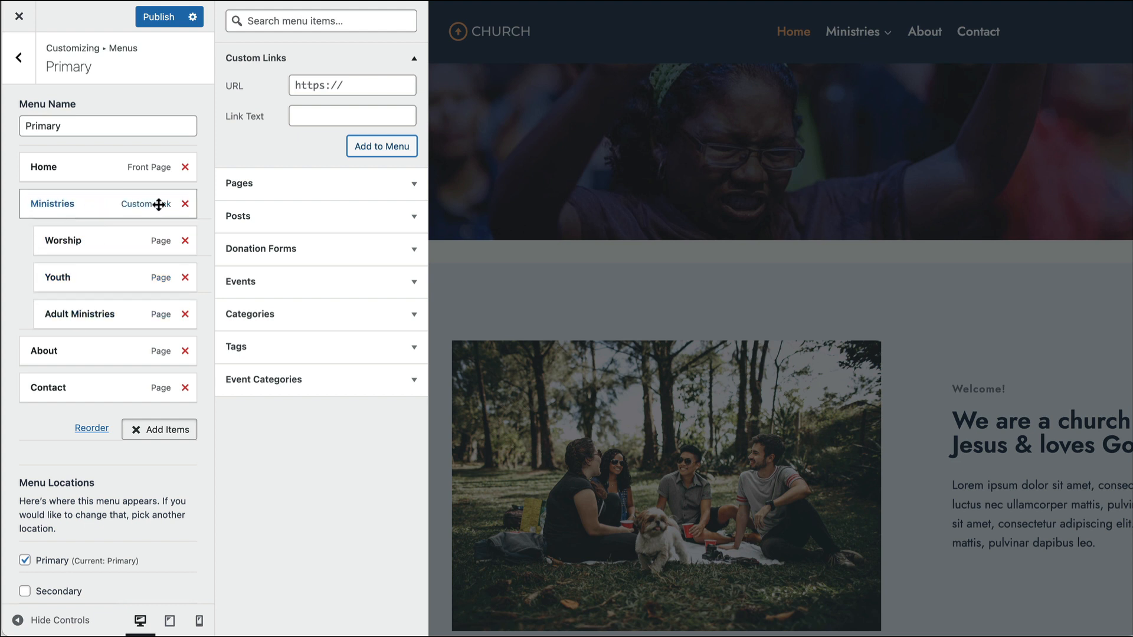
pyautogui.click(152, 23)
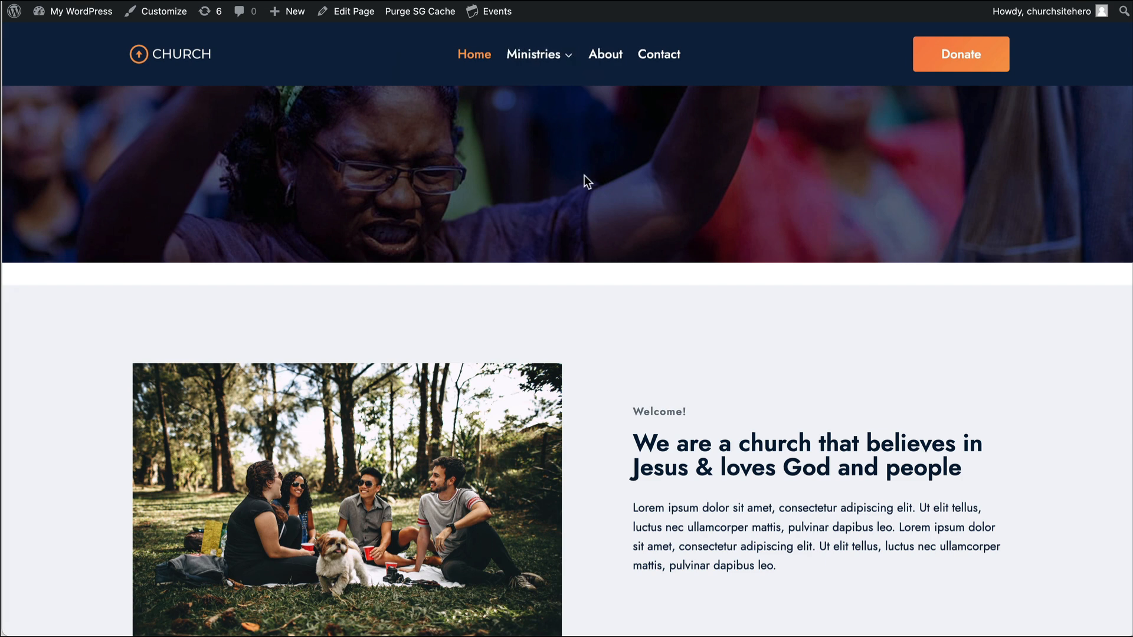
# Check the Ministries dropdown on the live site by visiting Worship, Youth and Adult Ministries, and return to the home page
pyautogui.moveTo(550, 64)
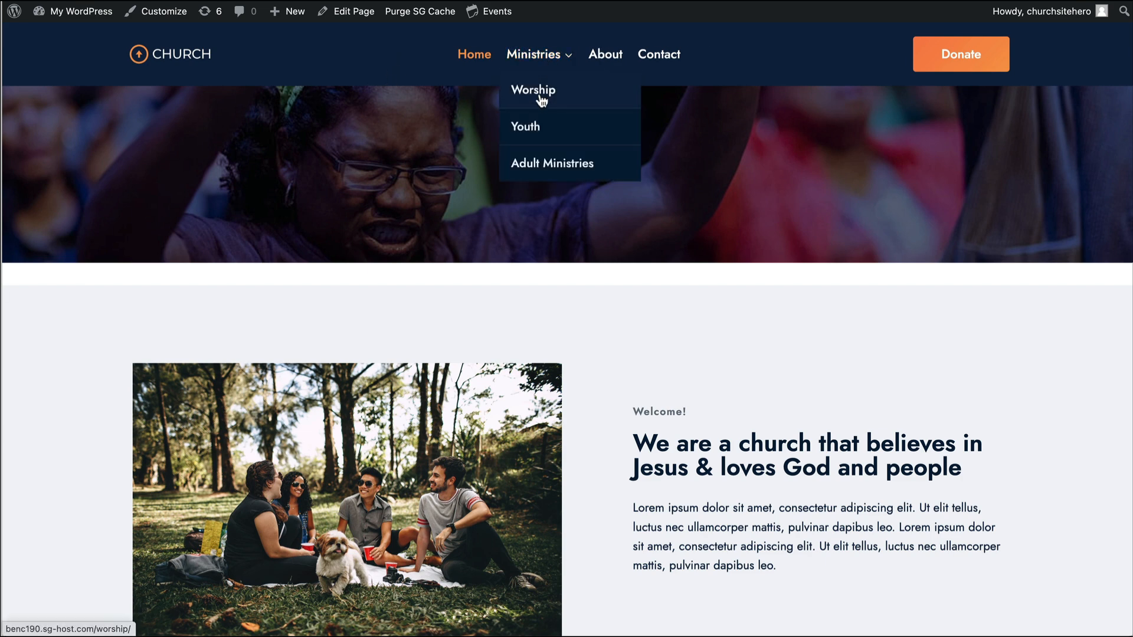
pyautogui.click(541, 60)
pyautogui.click(533, 95)
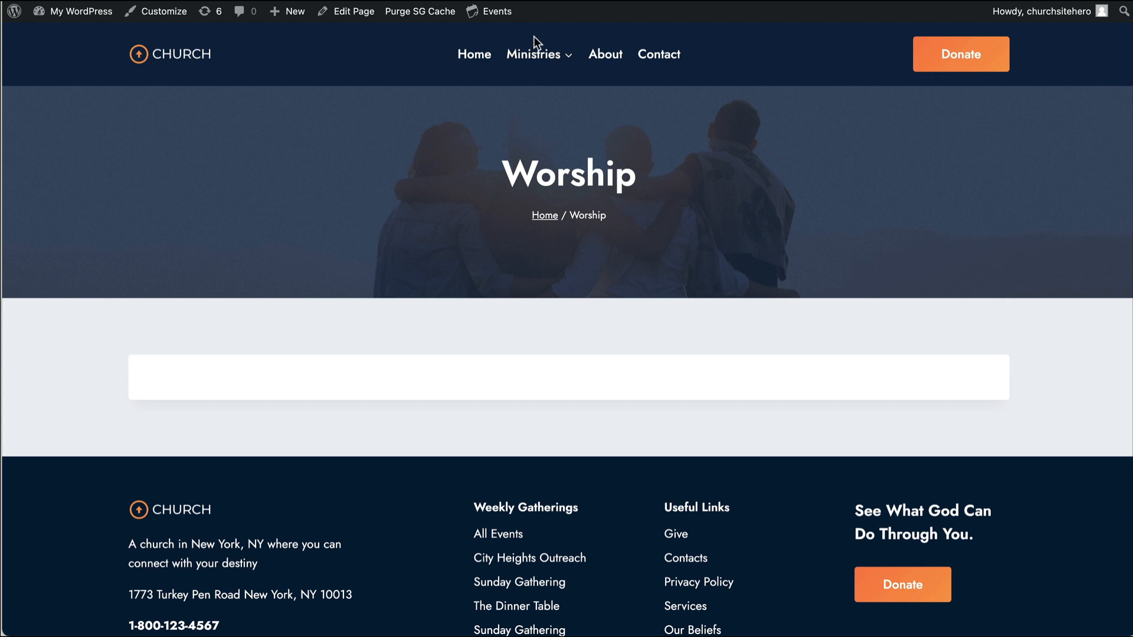
pyautogui.moveTo(534, 53)
pyautogui.click(525, 124)
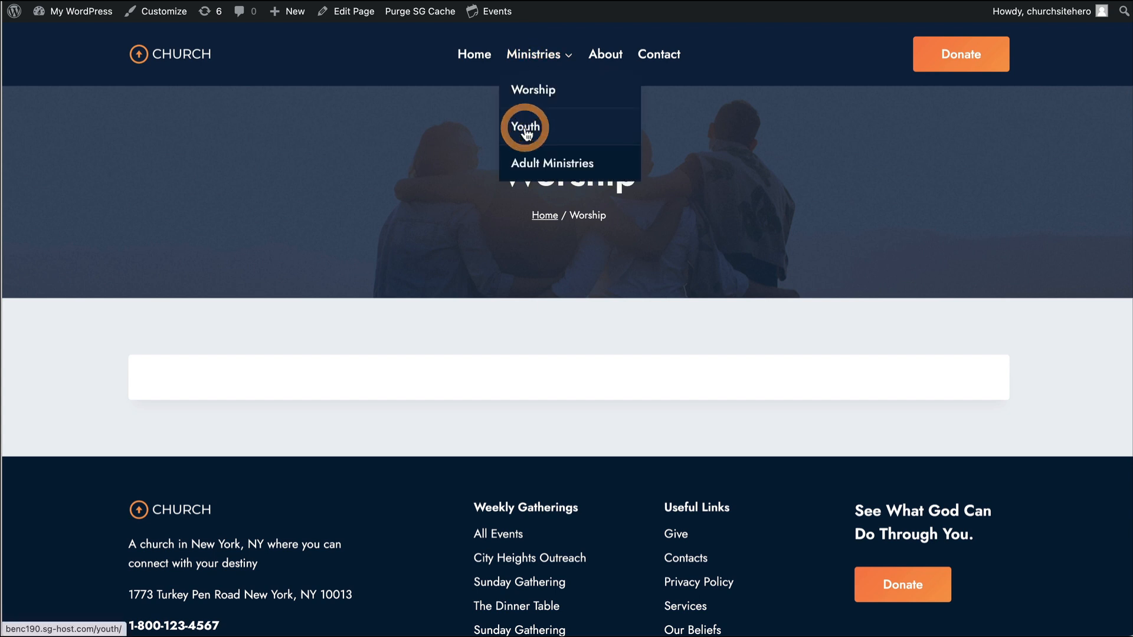
pyautogui.click(533, 163)
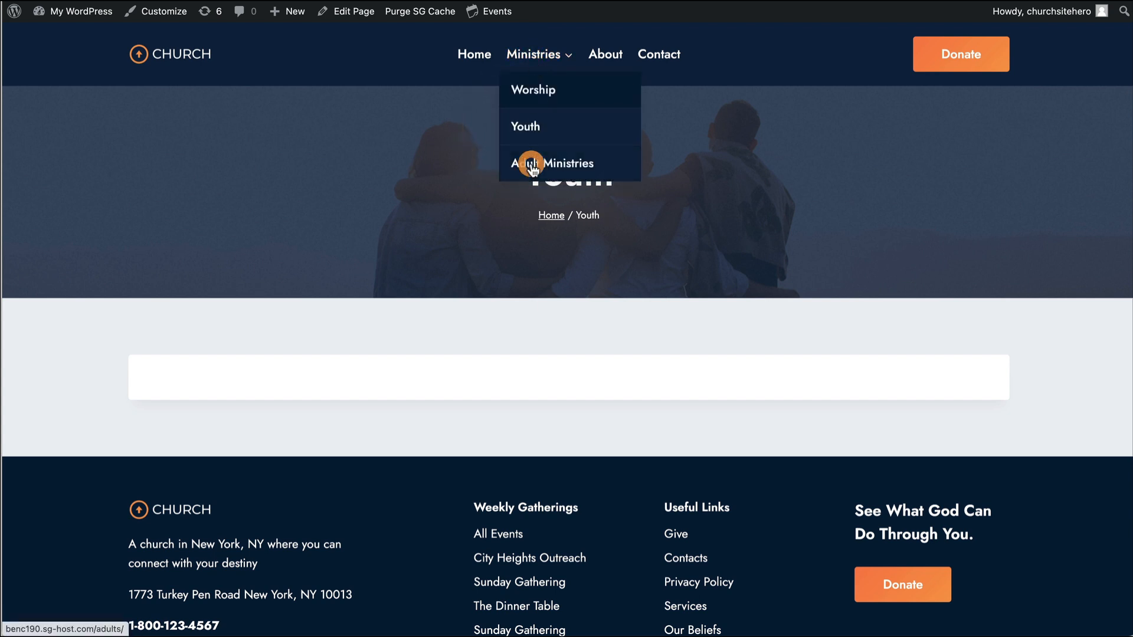
pyautogui.click(489, 59)
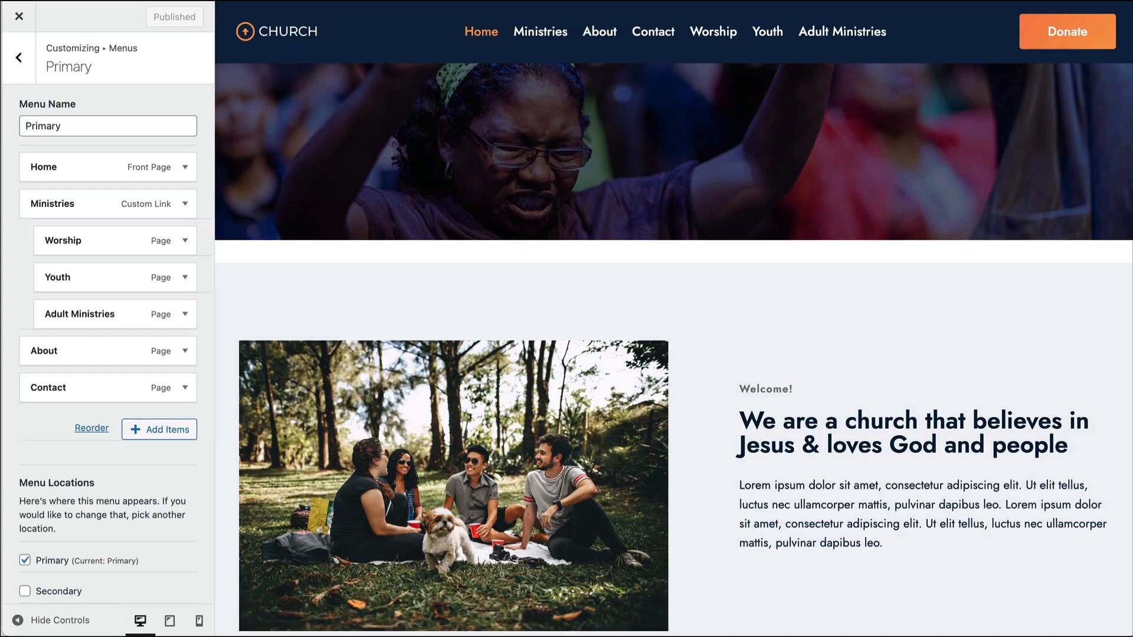
# Replace the Button element in the header's main row with a Search element and publish the header
pyautogui.click(29, 70)
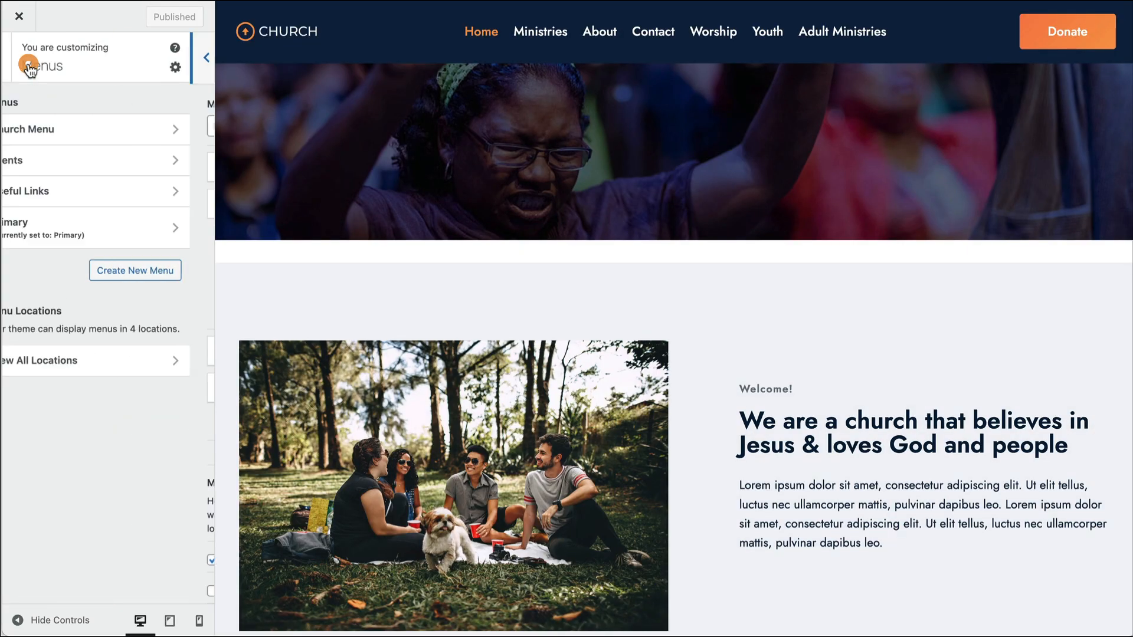
pyautogui.click(29, 70)
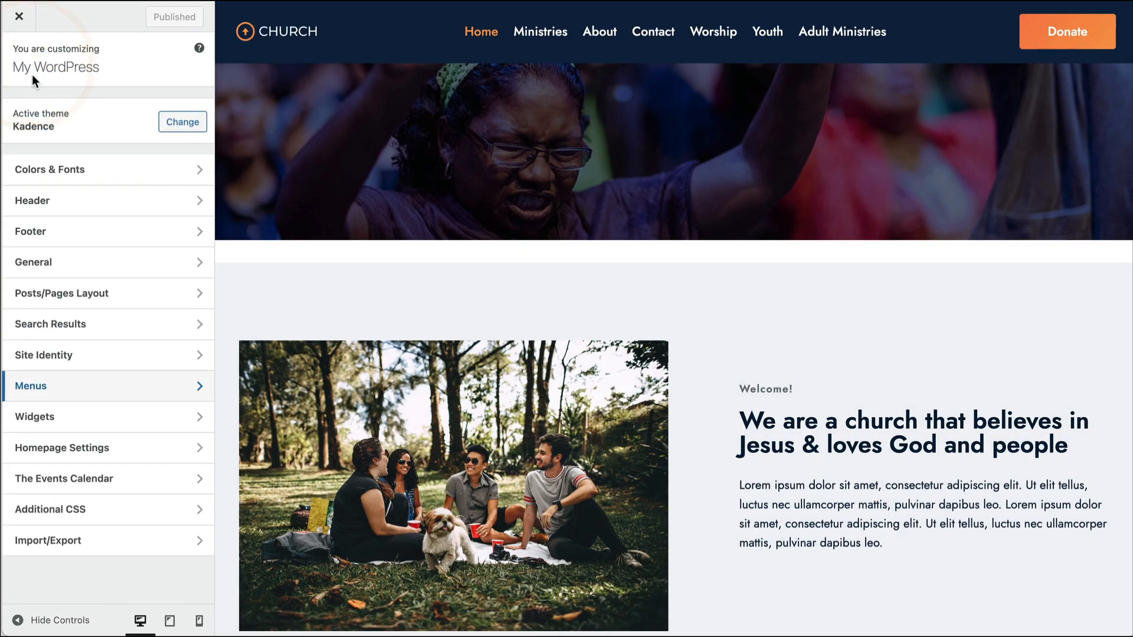
pyautogui.click(55, 207)
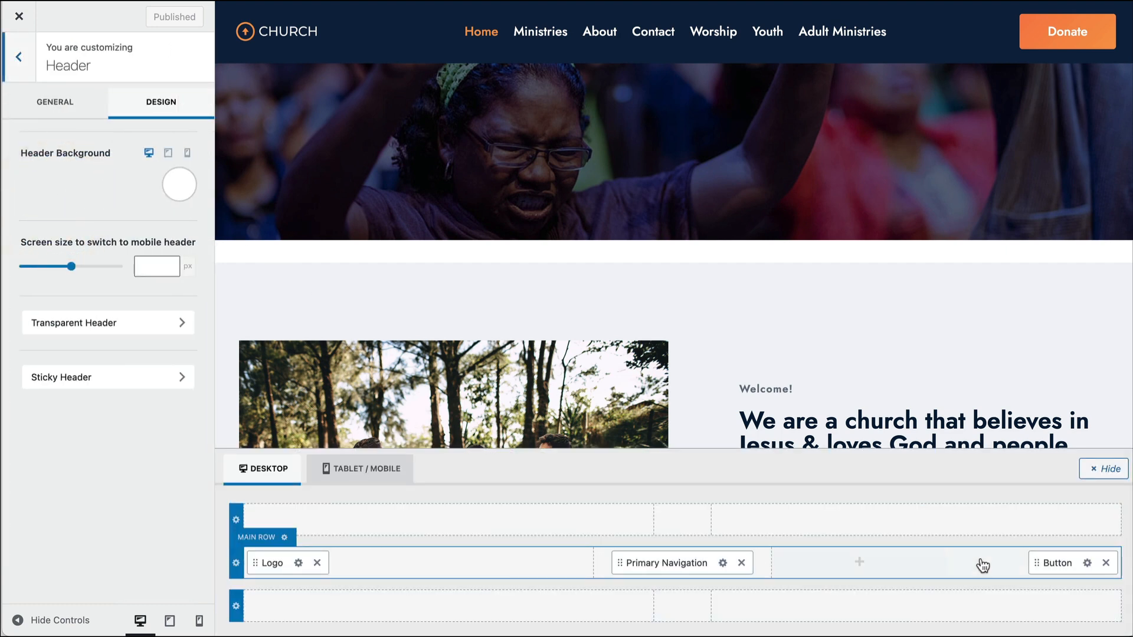
pyautogui.click(1106, 564)
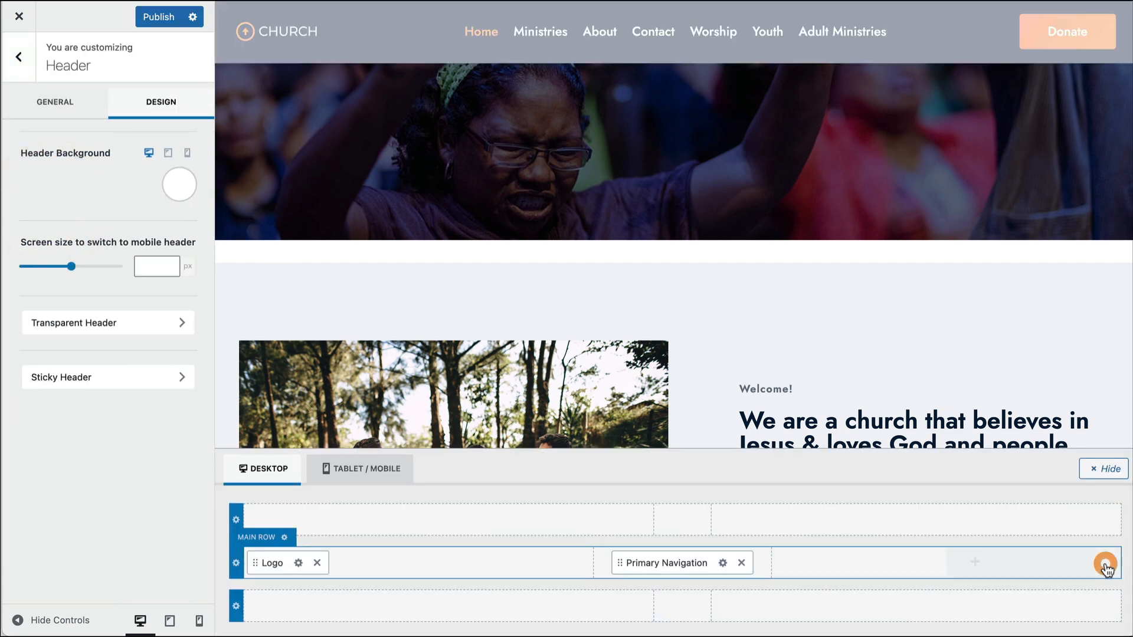
pyautogui.click(975, 562)
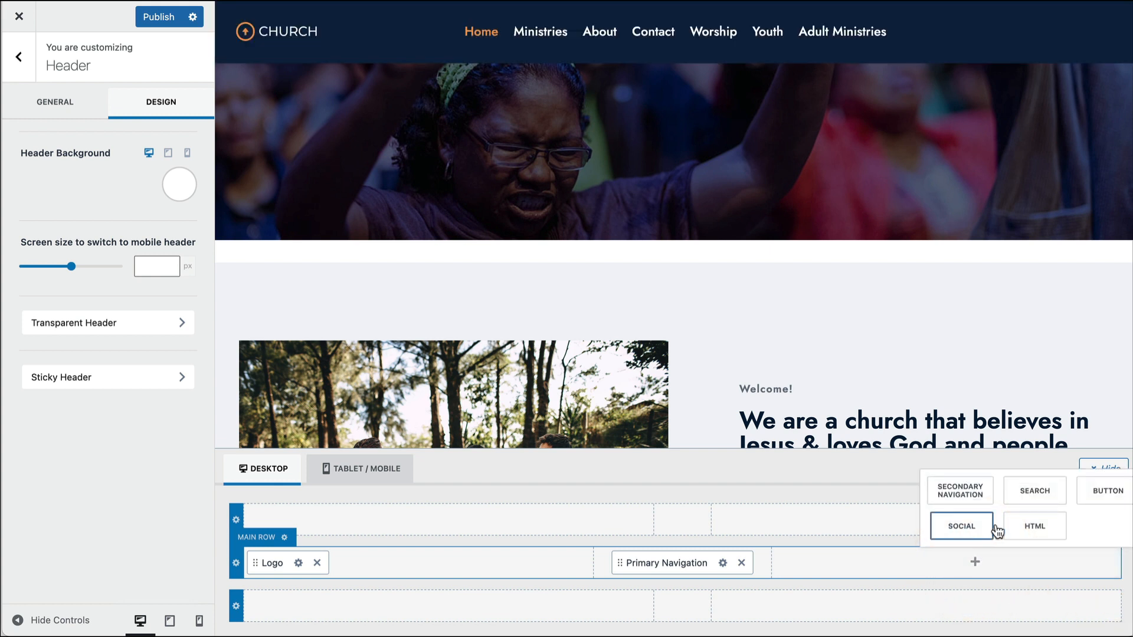
pyautogui.click(1030, 490)
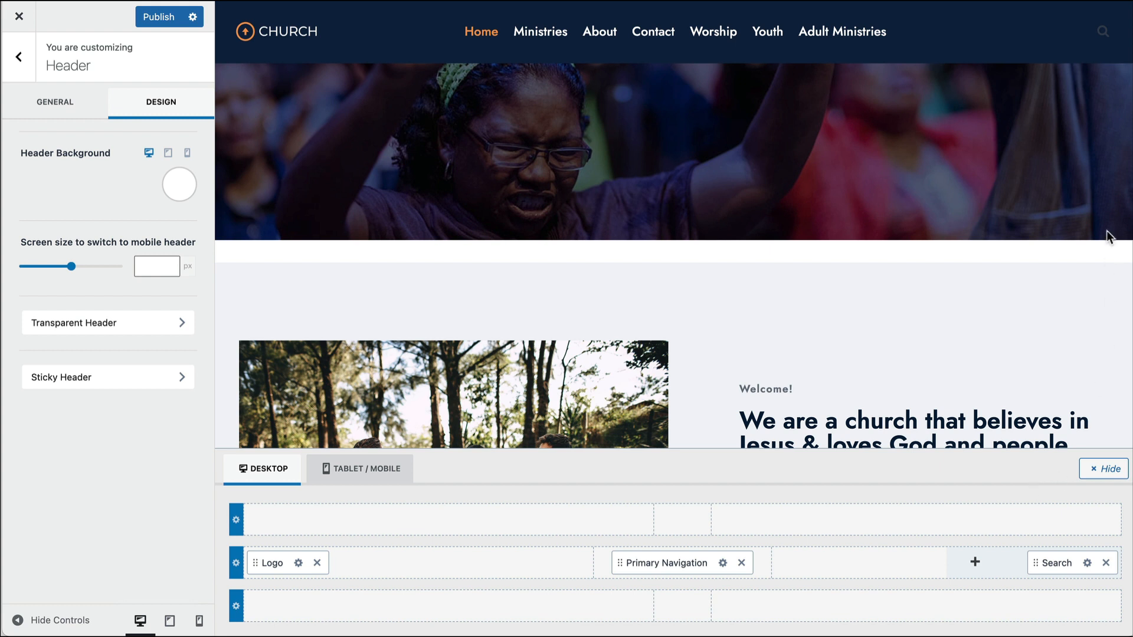
pyautogui.click(164, 17)
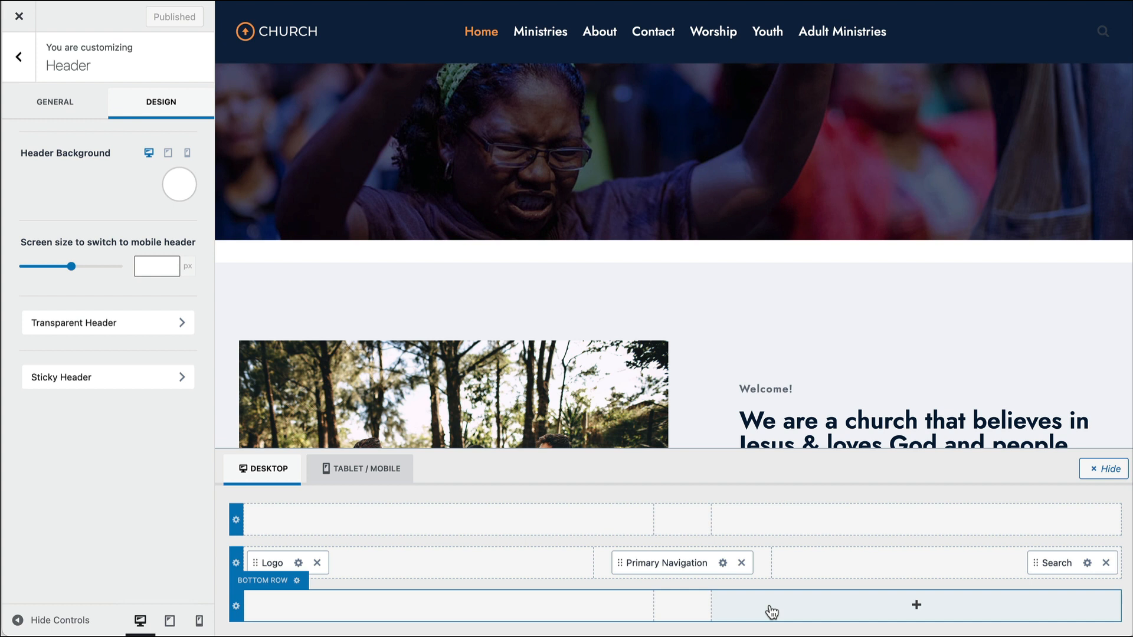
# Review the elements that can be added to the header's bottom row
pyautogui.click(917, 608)
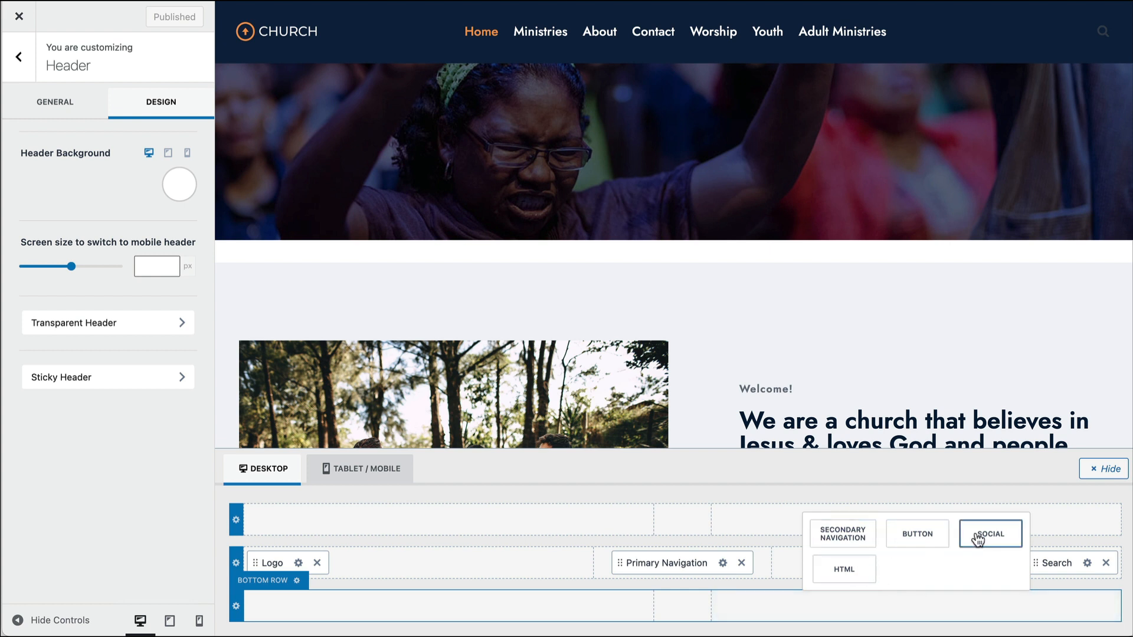
pyautogui.click(750, 475)
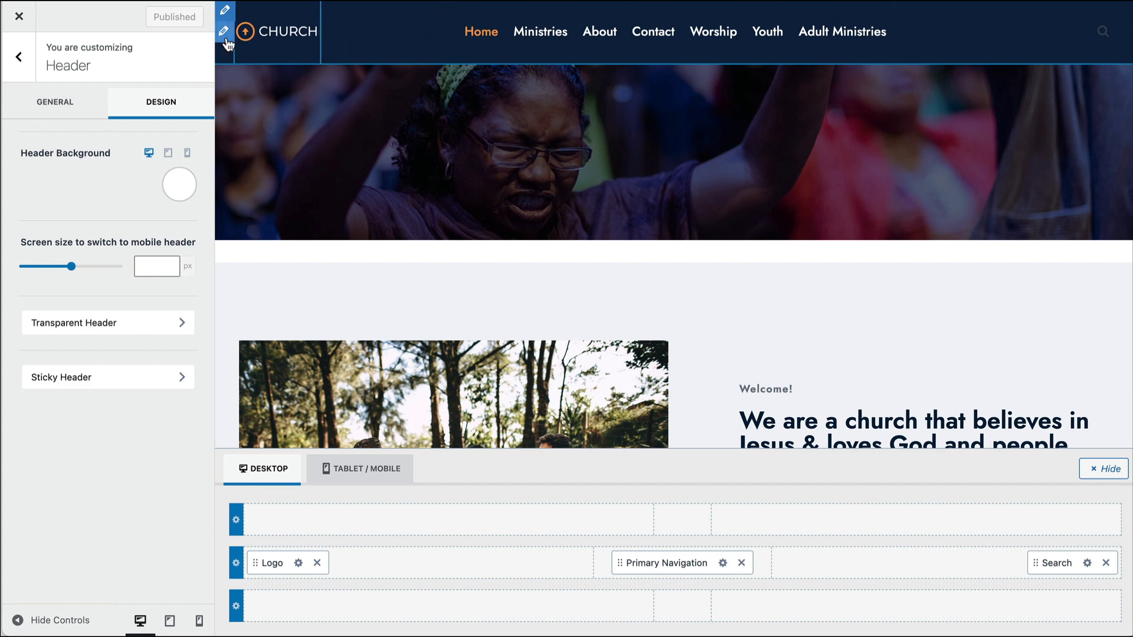
# Open the header logo's general settings and look over the media library images available as a logo
pyautogui.click(225, 35)
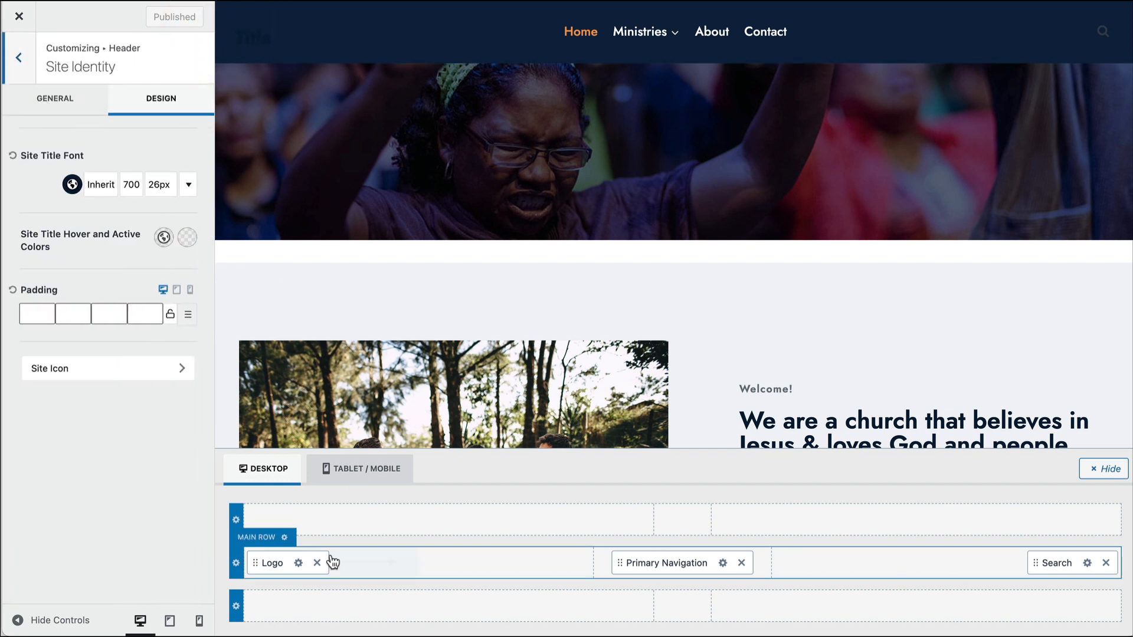
pyautogui.click(299, 565)
pyautogui.click(78, 99)
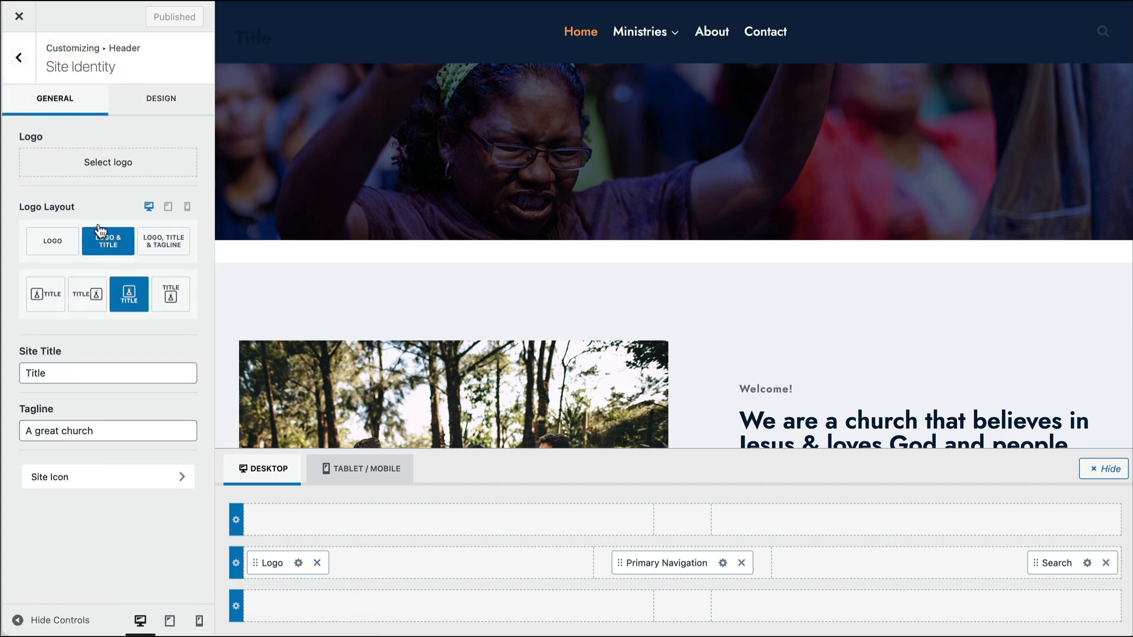
pyautogui.click(100, 167)
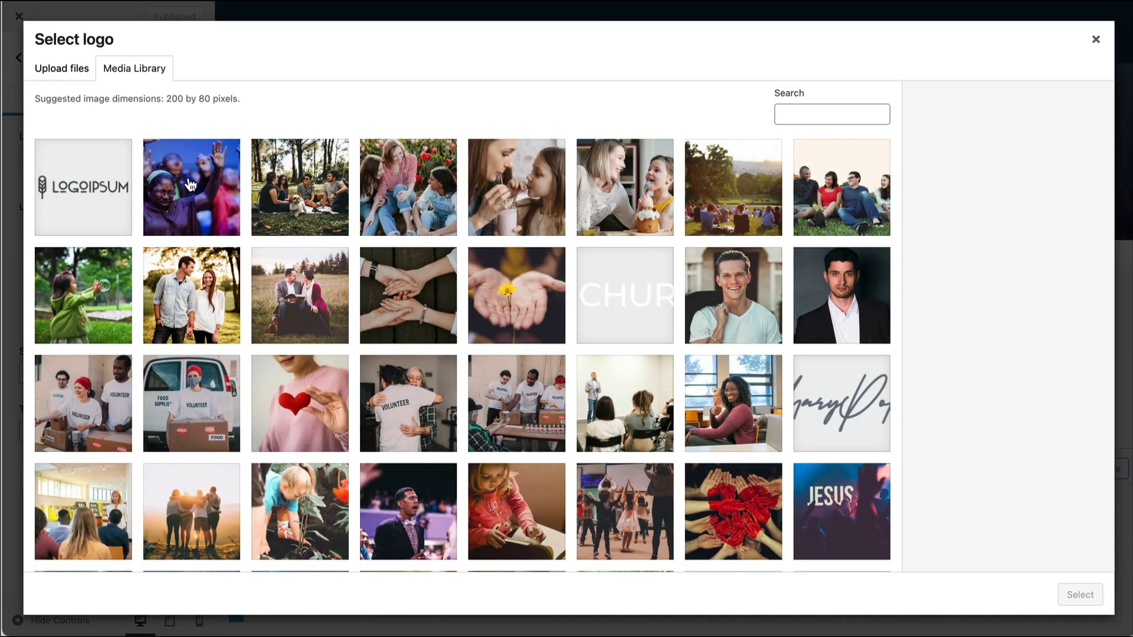
pyautogui.click(81, 202)
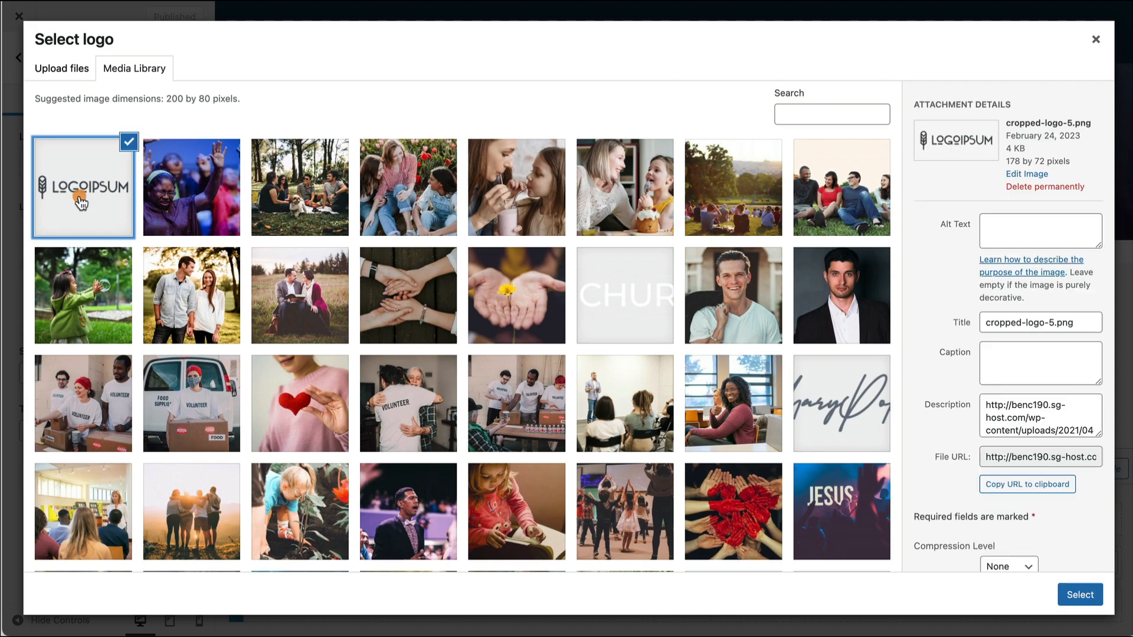
pyautogui.click(1096, 41)
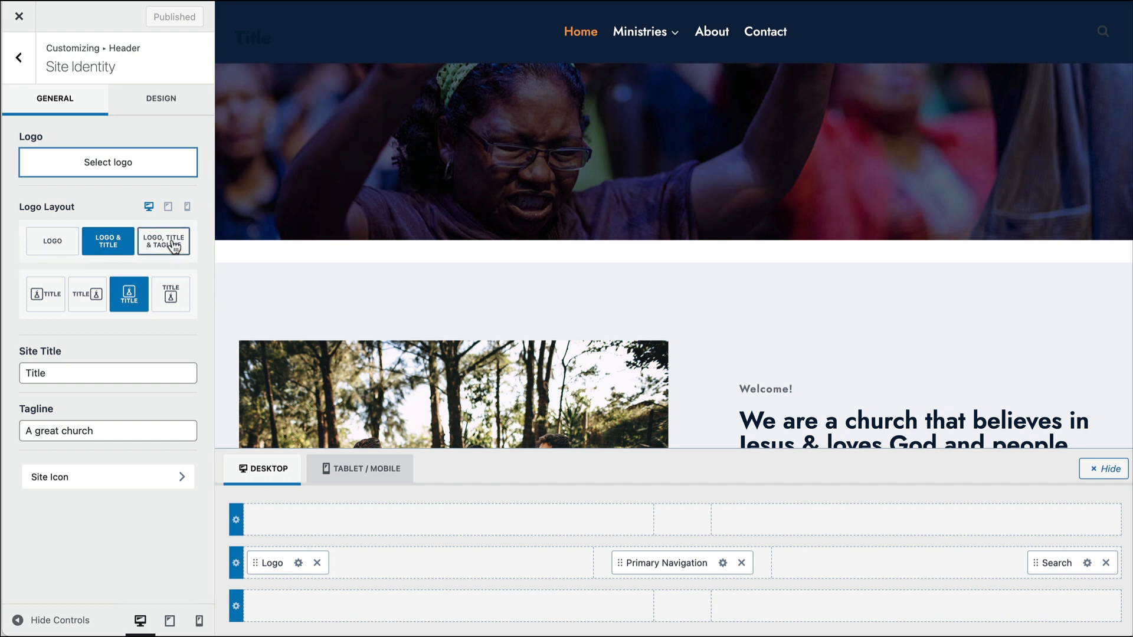
# Set the logo layout to Logo, Title & Tagline, with site title "Hero Church" and tagline "Loving God, Loving People"
pyautogui.click(83, 303)
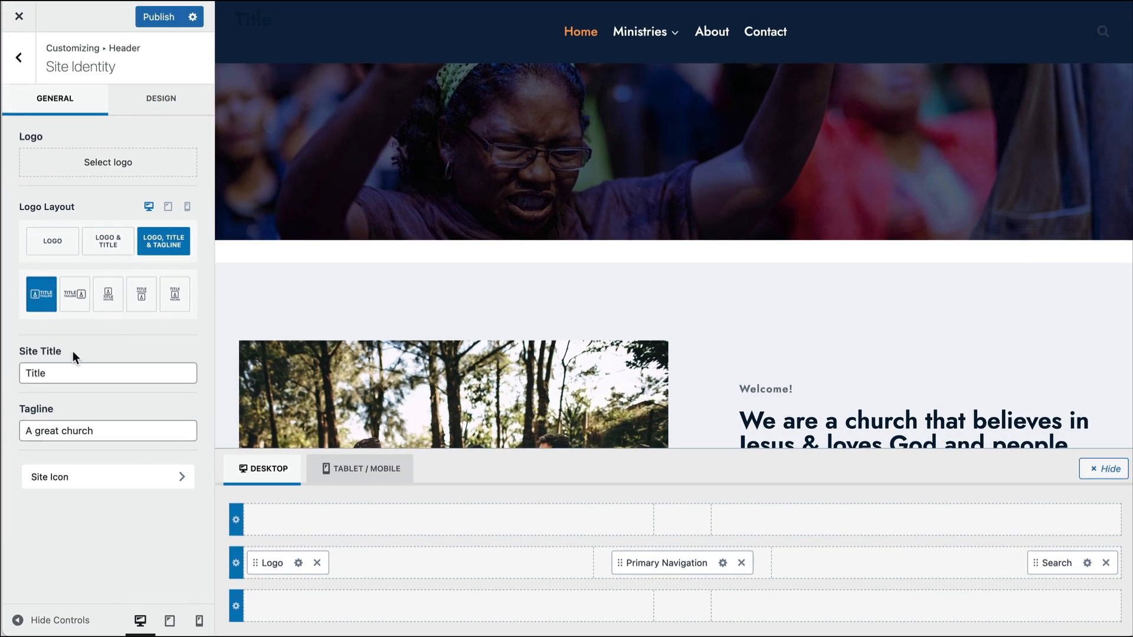
pyautogui.doubleClick(86, 375)
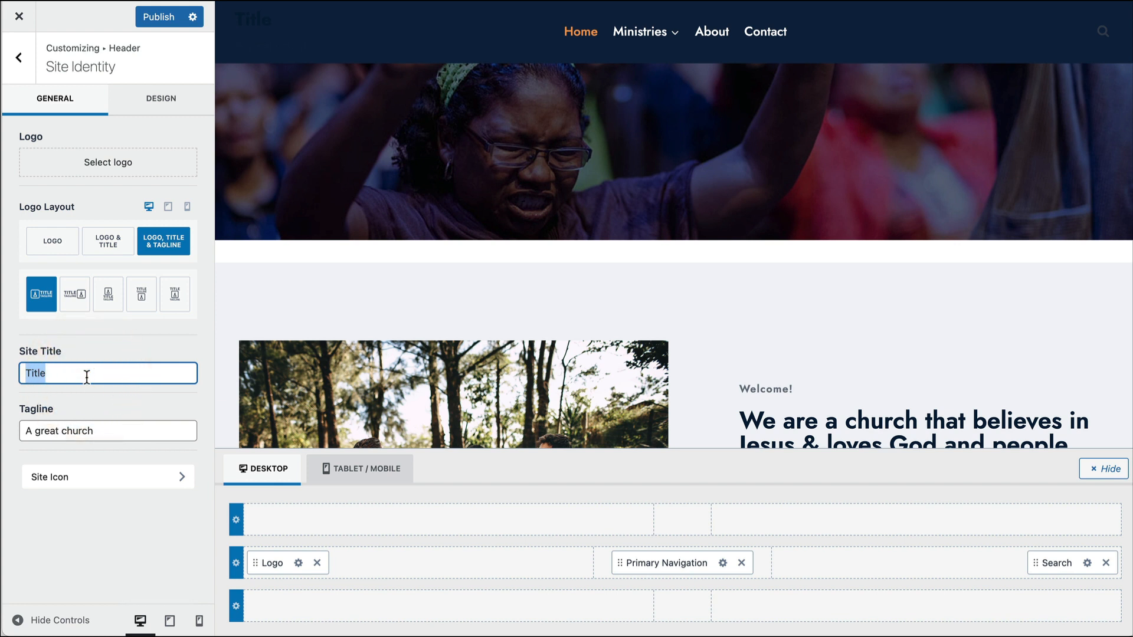
pyautogui.write('Hero Church')
pyautogui.tripleClick(59, 434)
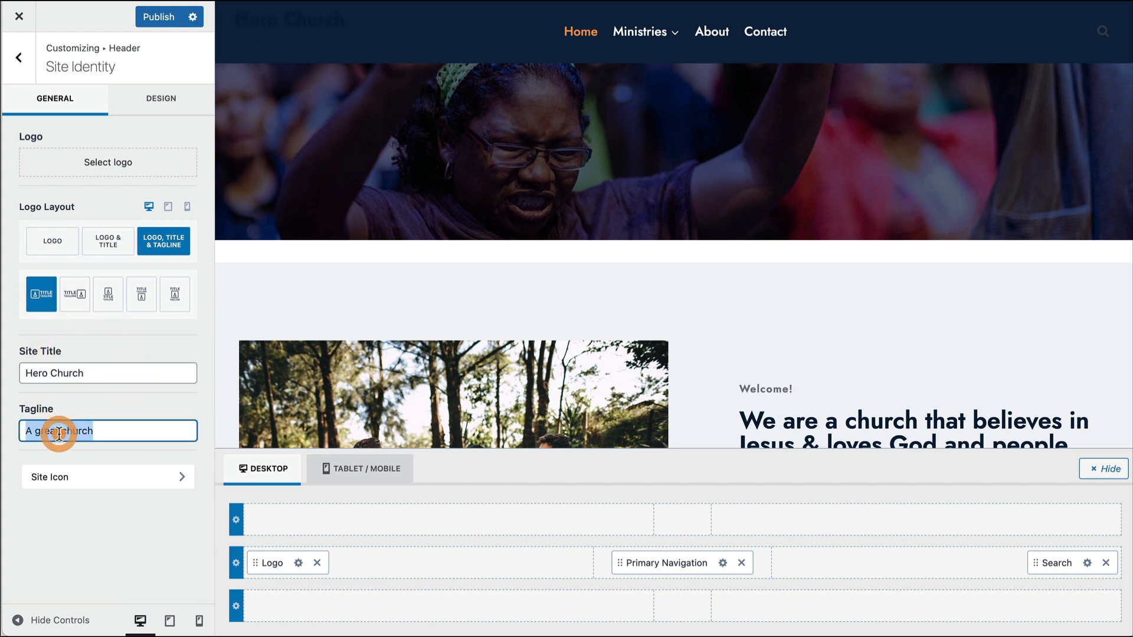
pyautogui.write('Loving God, Loving People')
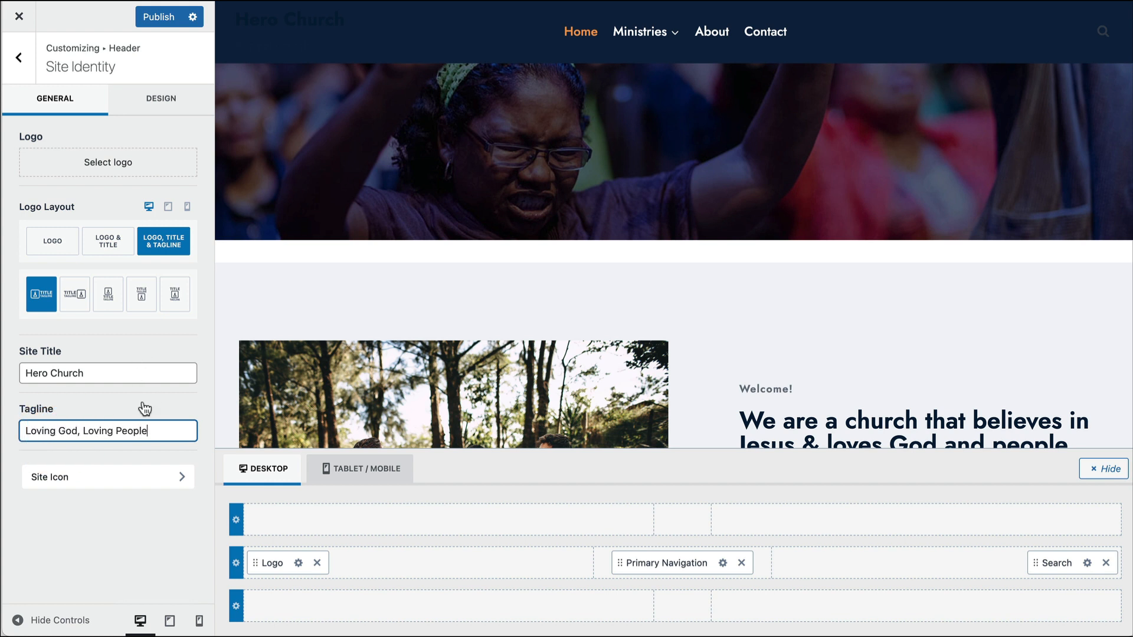
pyautogui.click(144, 408)
# Set the site title font color to the second-lightest palette color and the site tagline font color to white (FFFFFF)
pyautogui.click(157, 101)
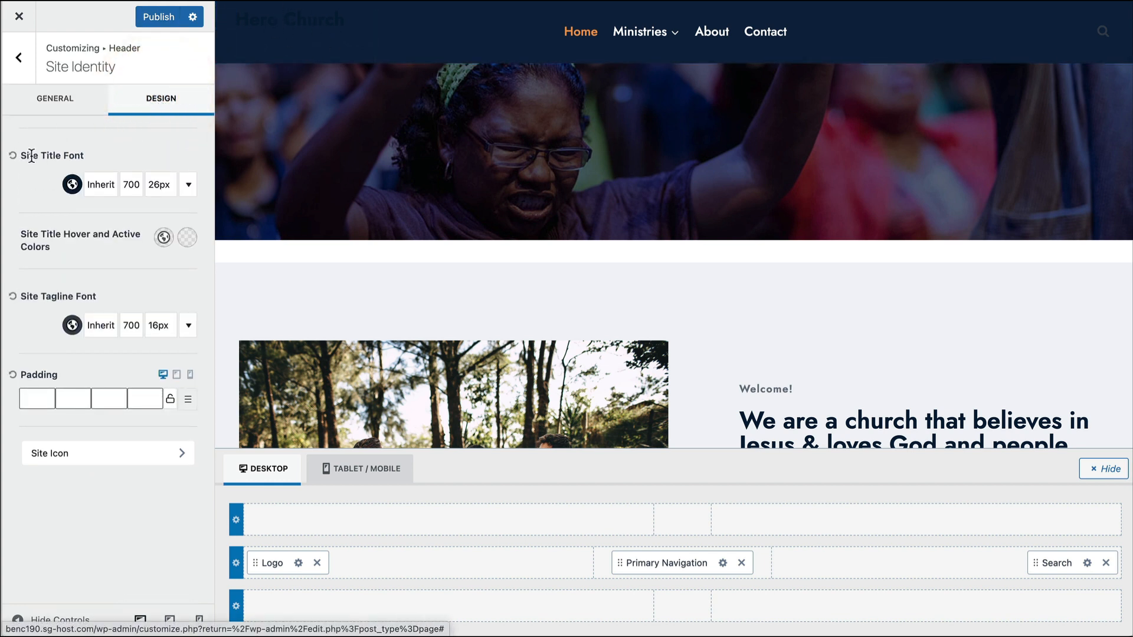
pyautogui.click(72, 185)
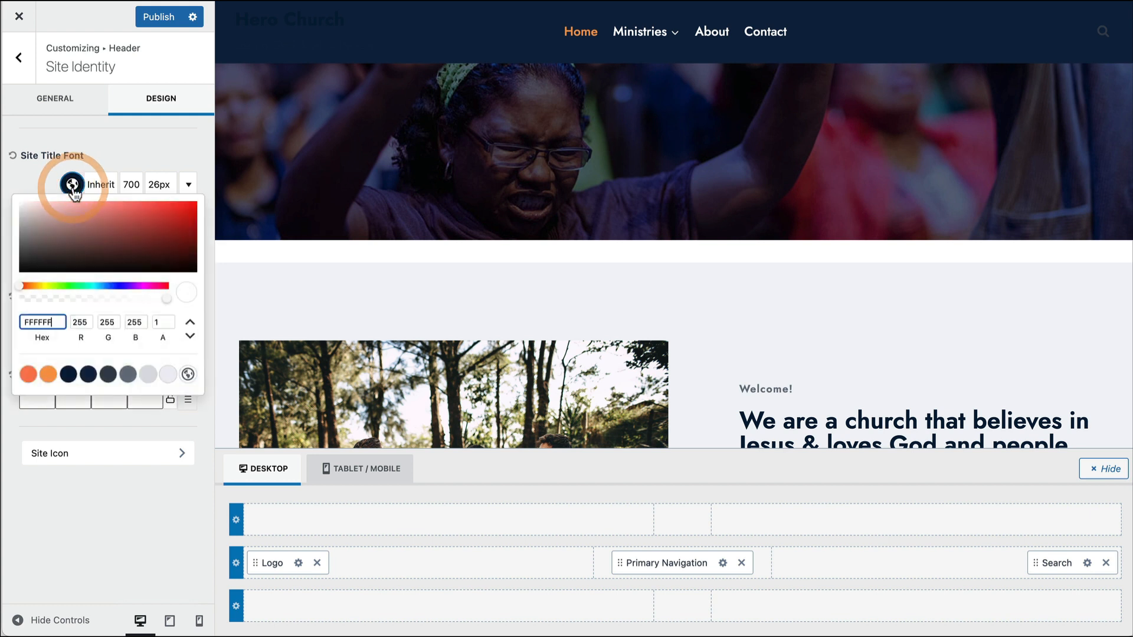
pyautogui.click(168, 375)
pyautogui.click(102, 150)
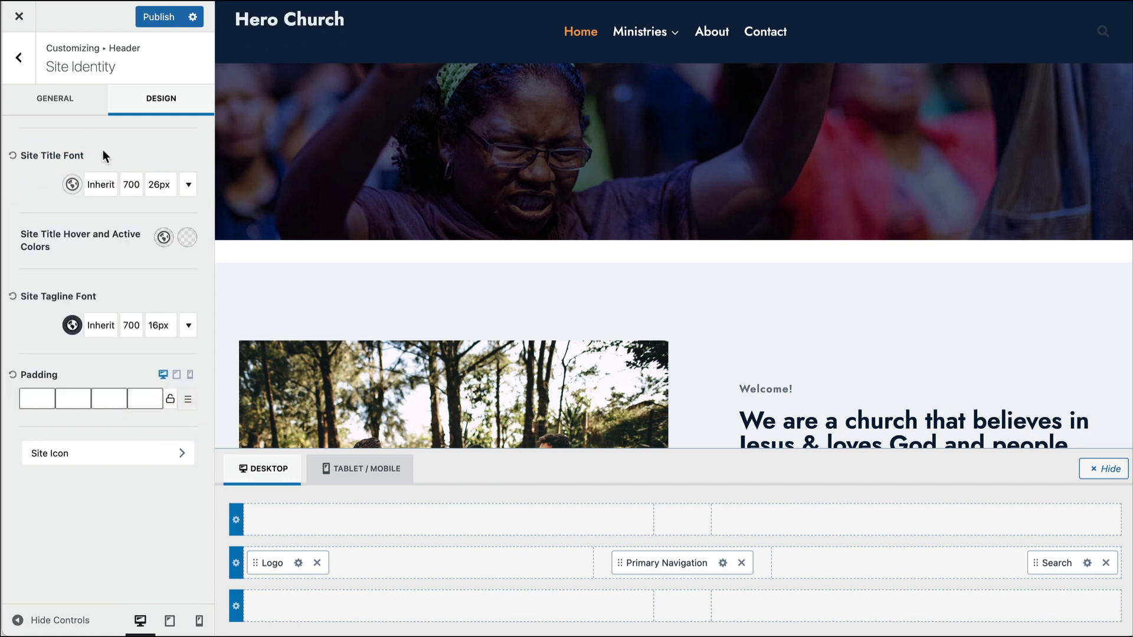
pyautogui.click(72, 326)
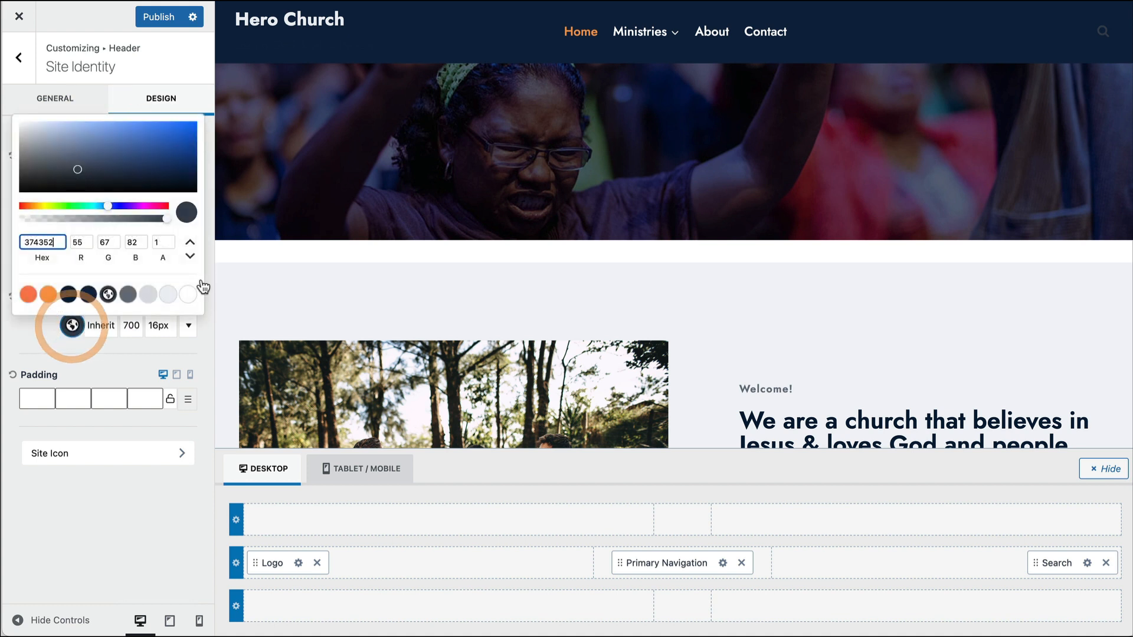
pyautogui.click(188, 297)
pyautogui.click(189, 296)
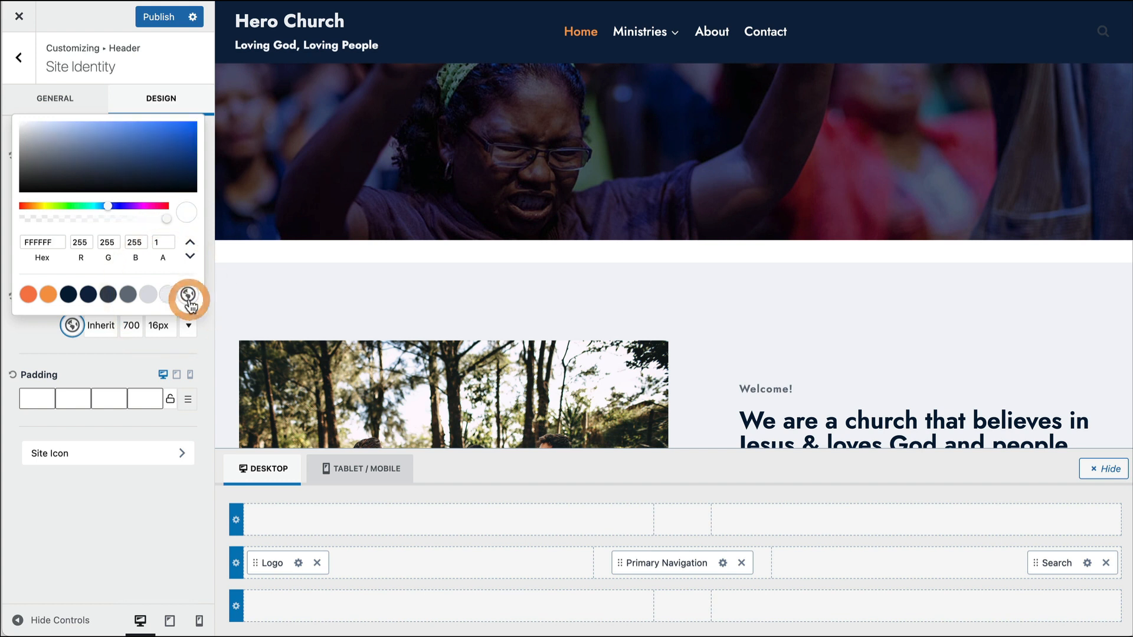
pyautogui.click(82, 502)
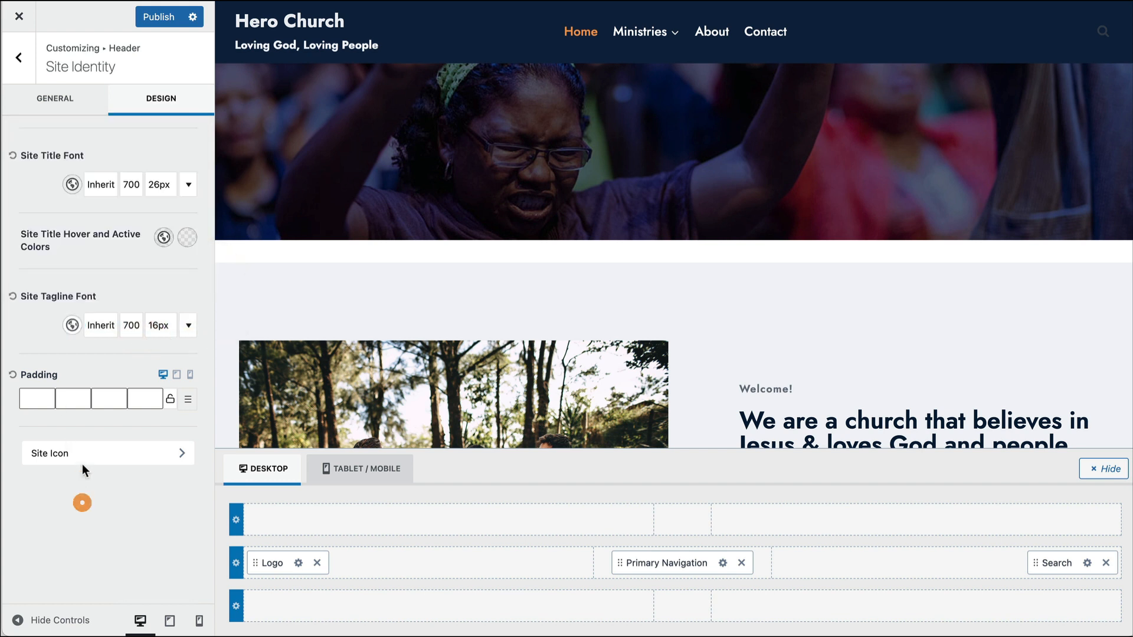
# Change the site title font color to white (FFFFFF) and publish the header design
pyautogui.click(72, 184)
pyautogui.click(188, 374)
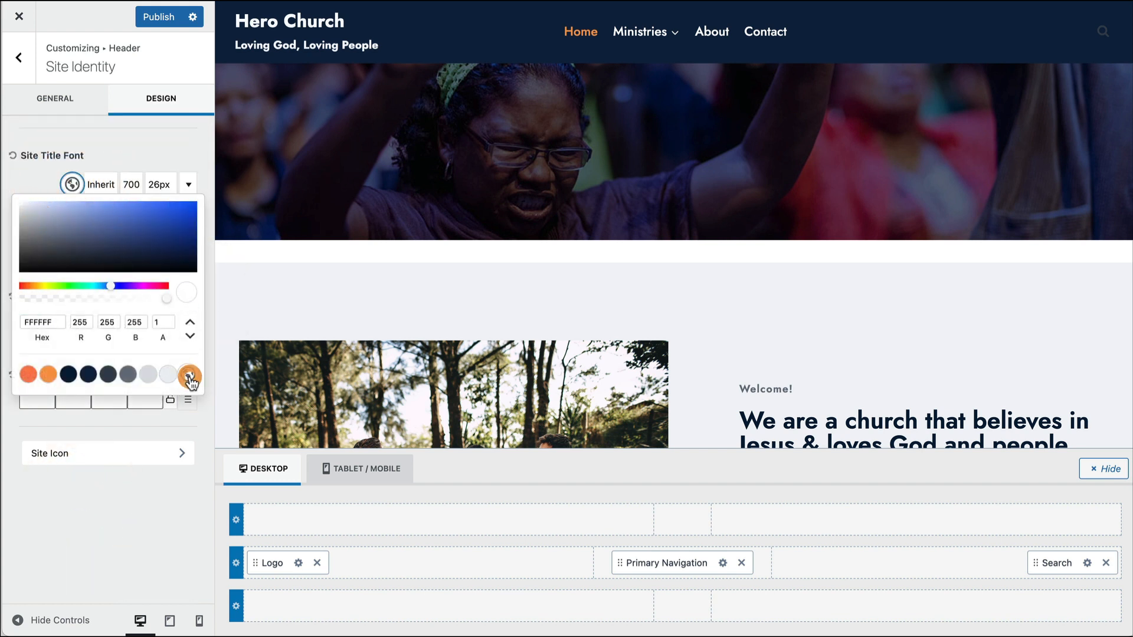
pyautogui.click(153, 19)
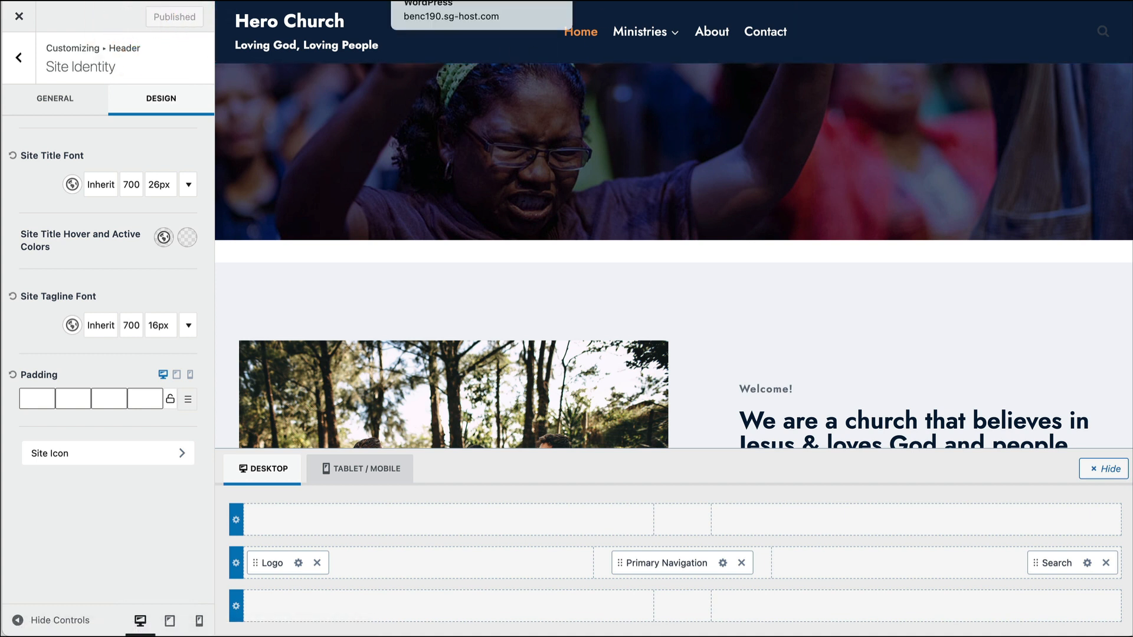
# Try the alternative Logo, Title & Tagline arrangements without a logo image, and return to the logo-before-title arrangement
pyautogui.click(71, 110)
pyautogui.click(84, 300)
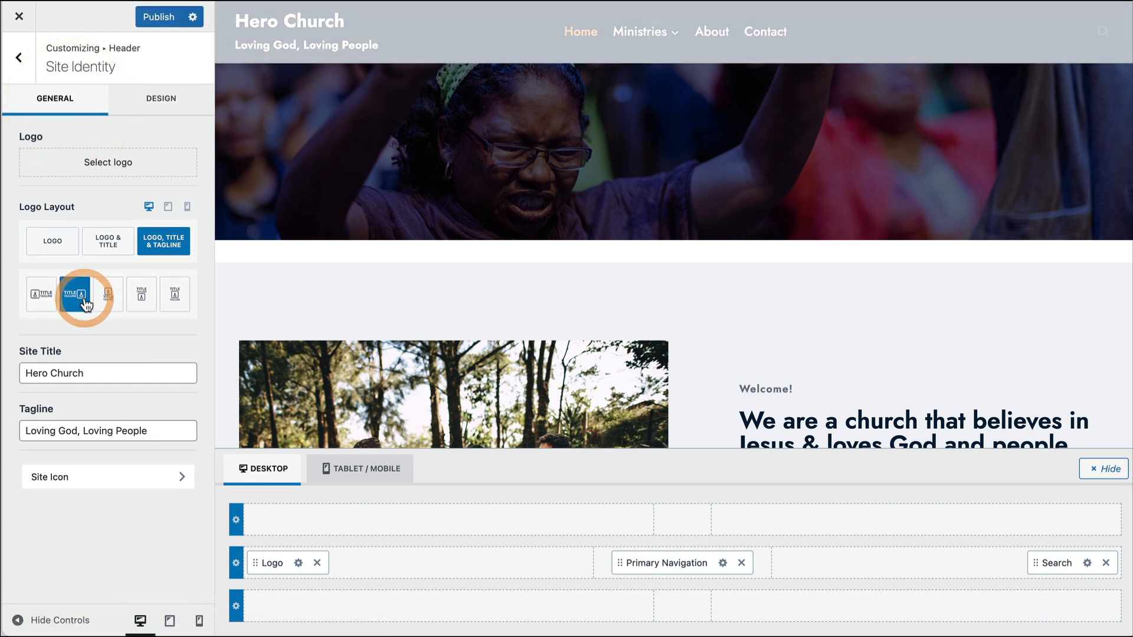
pyautogui.click(146, 297)
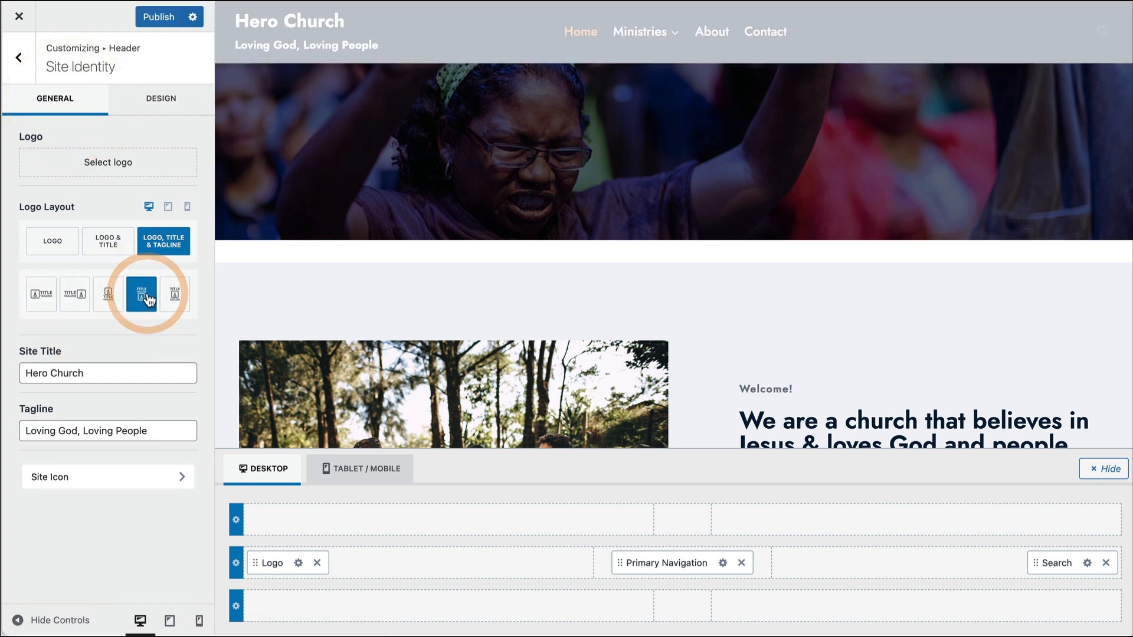
pyautogui.click(178, 303)
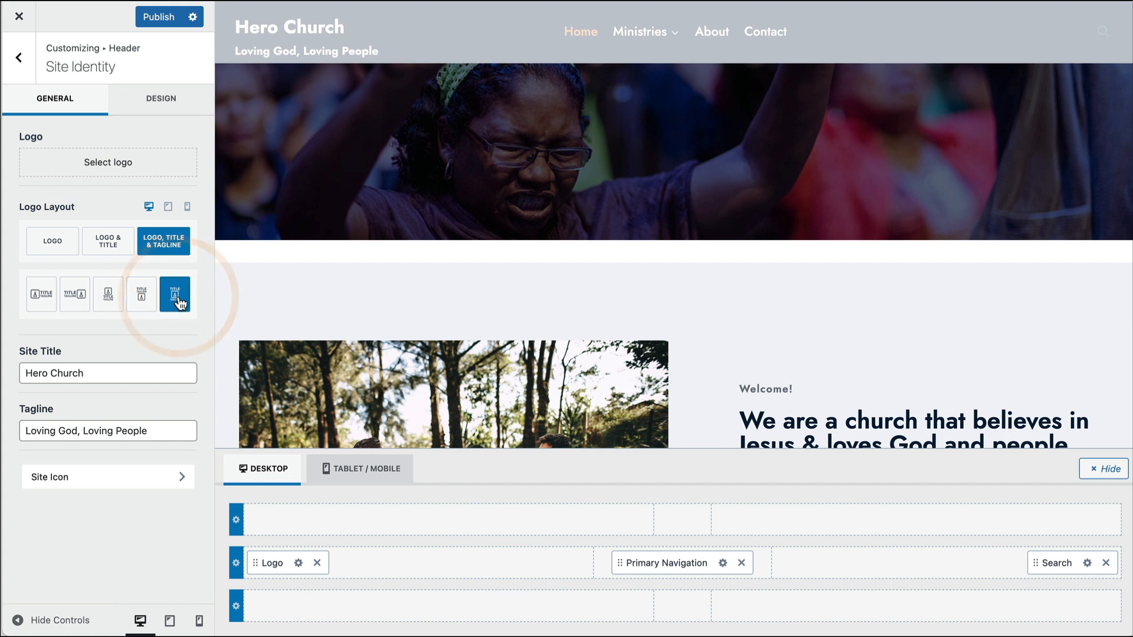
pyautogui.click(41, 294)
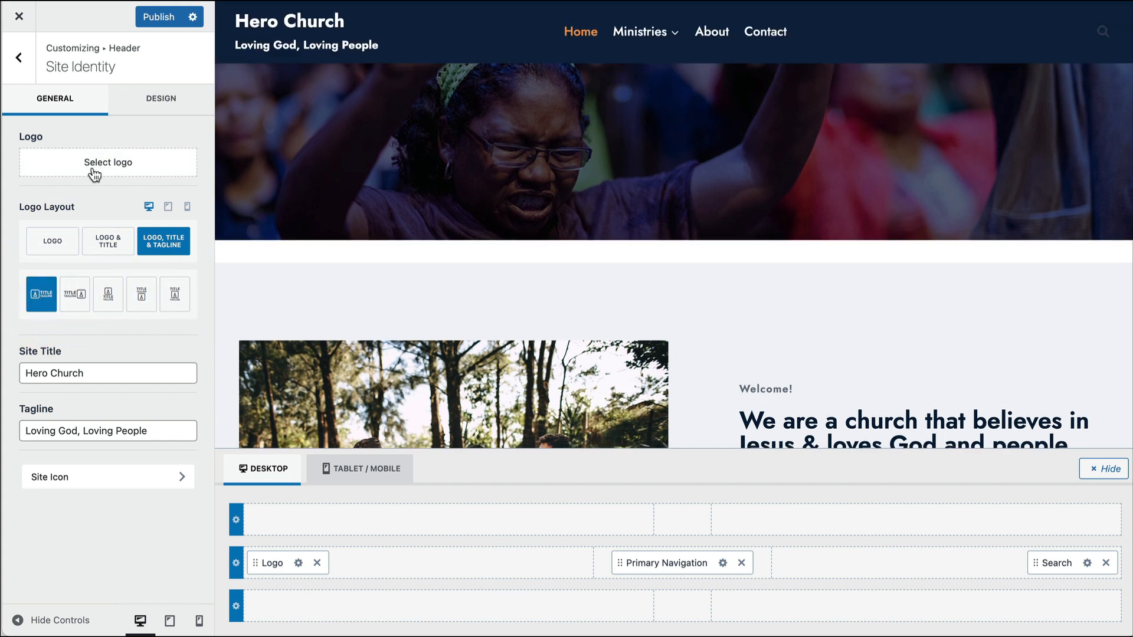
# Choose logo-21.png from the media library as the logo and crop it closely around the laurel emblem
pyautogui.click(93, 166)
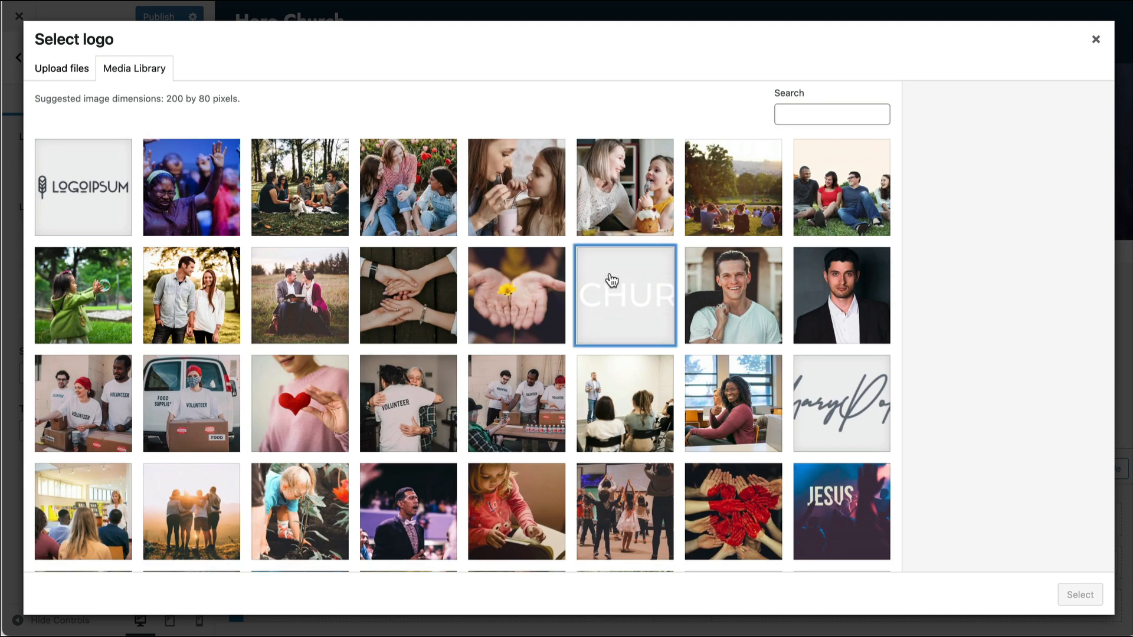
pyautogui.click(612, 281)
pyautogui.scroll(-10, 612, 281)
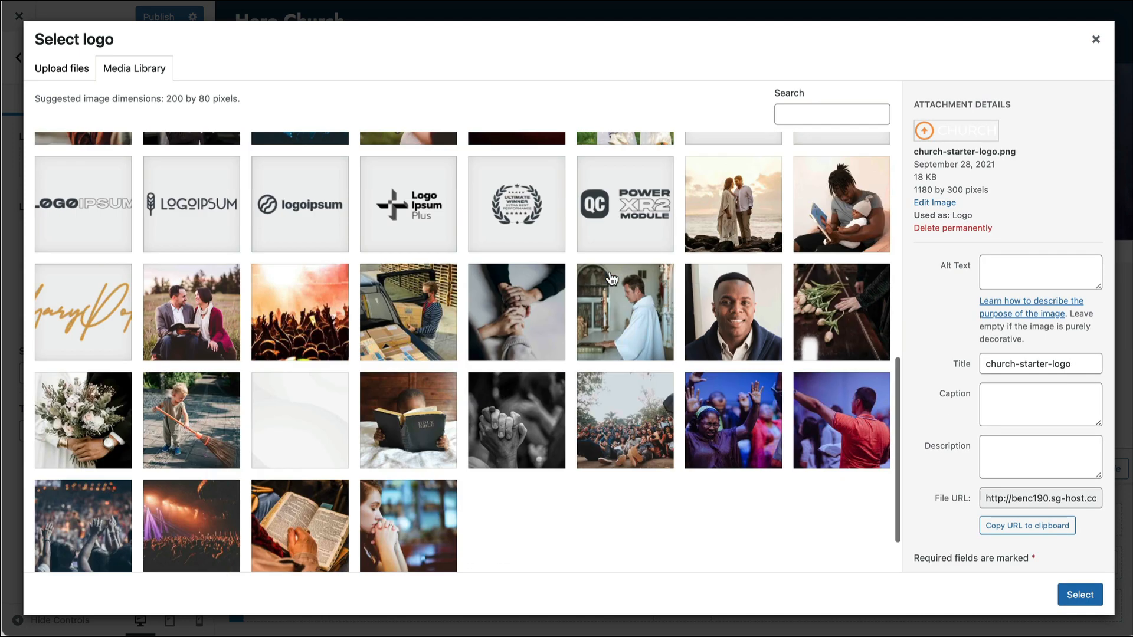
pyautogui.scroll(2, 612, 281)
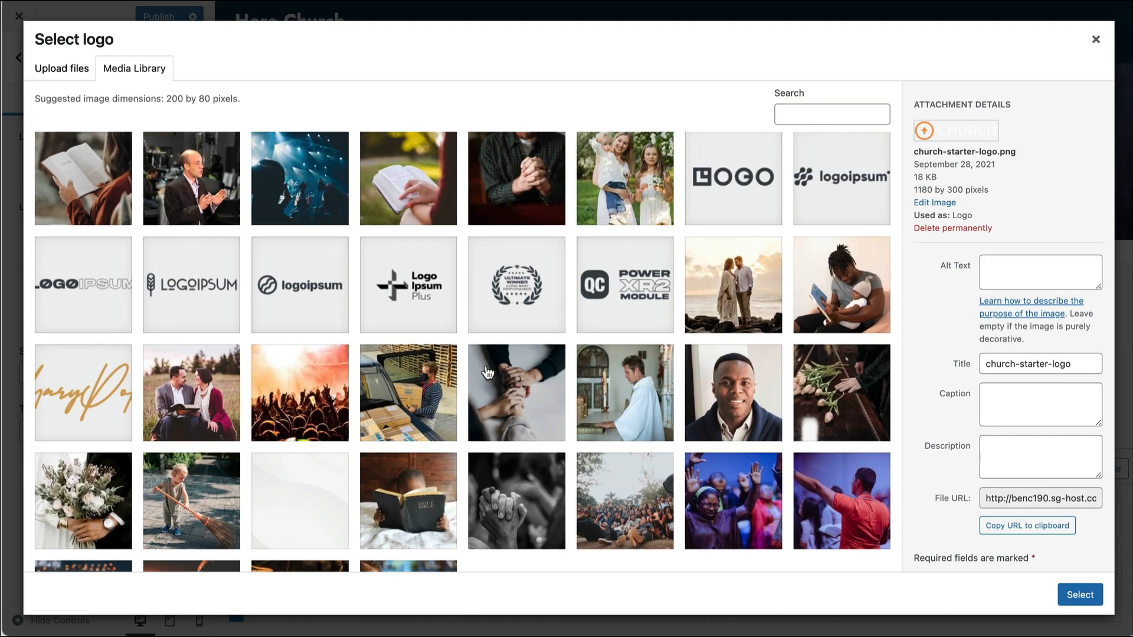
pyautogui.click(512, 298)
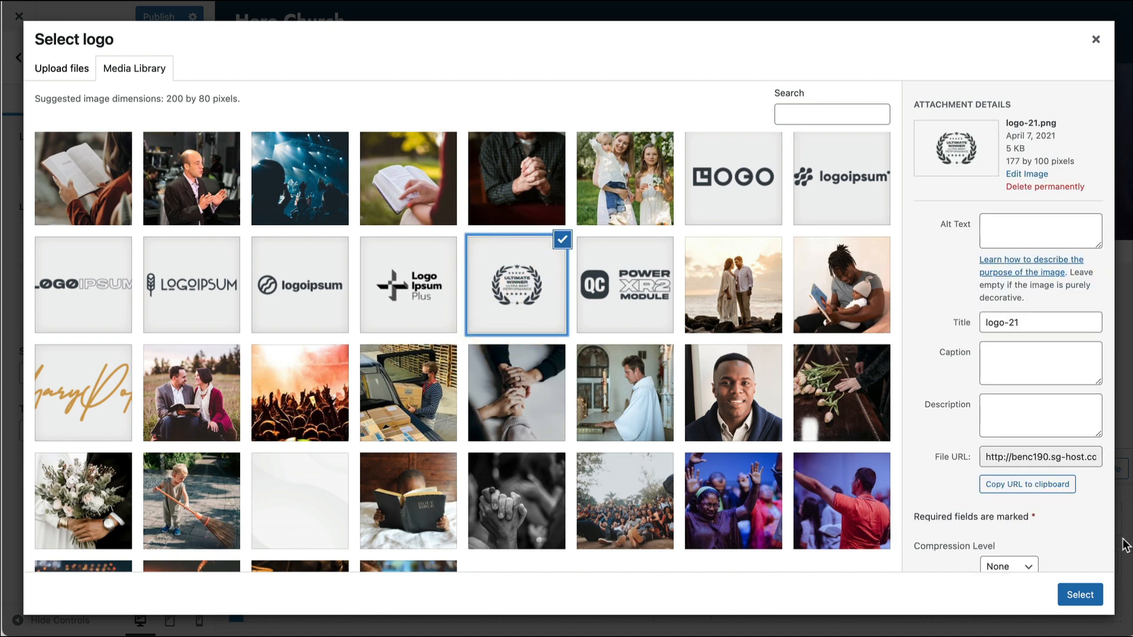
pyautogui.click(1081, 603)
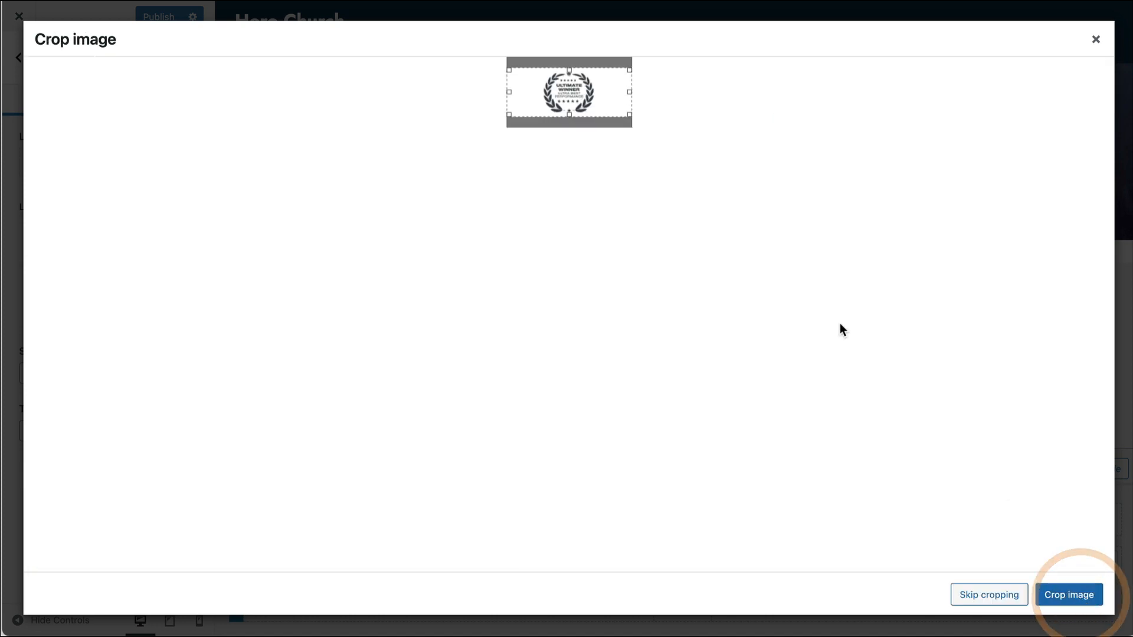
pyautogui.moveTo(629, 93); pyautogui.dragTo(602, 93)
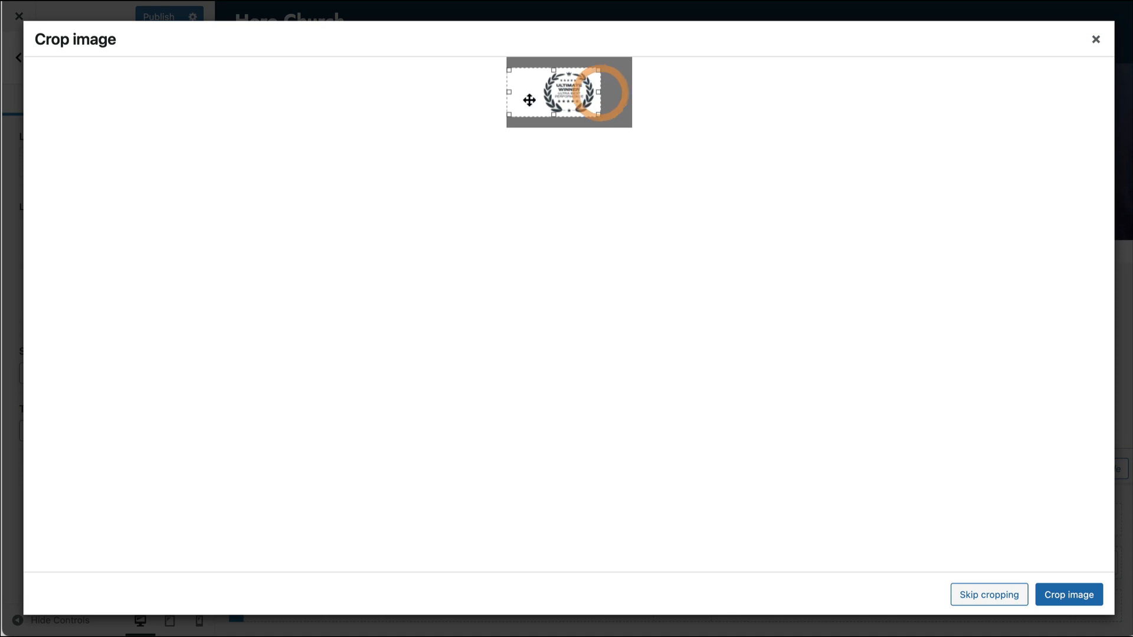
pyautogui.moveTo(508, 92); pyautogui.dragTo(539, 92)
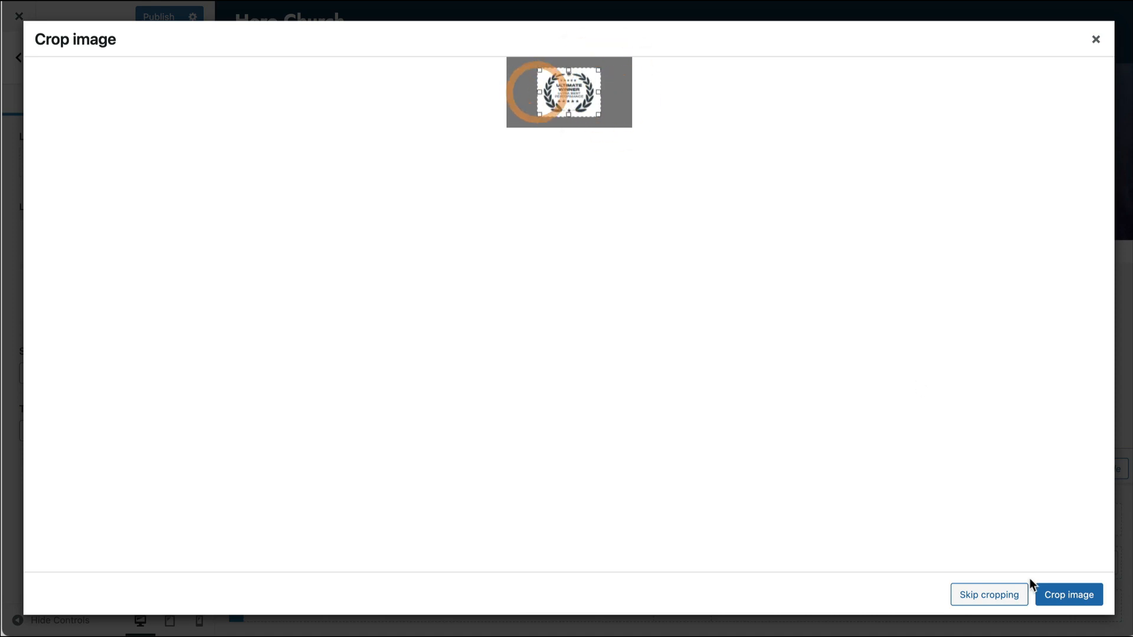
pyautogui.click(1071, 595)
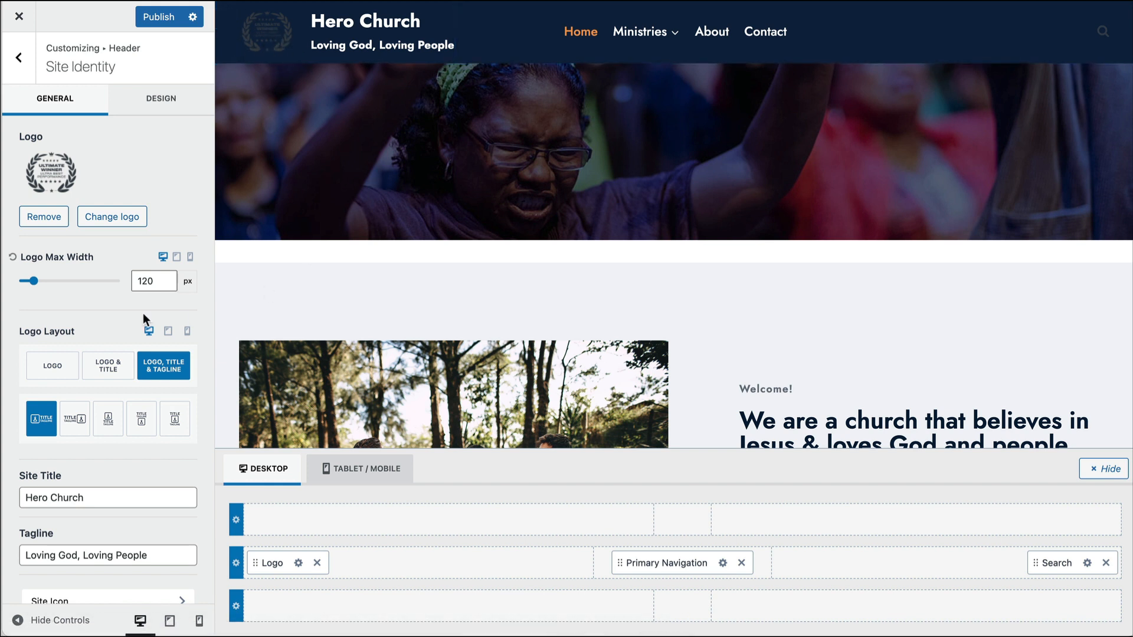
# Preview the emblem logo in the other title and tagline arrangements, and restore the logo-before-title arrangement
pyautogui.click(84, 413)
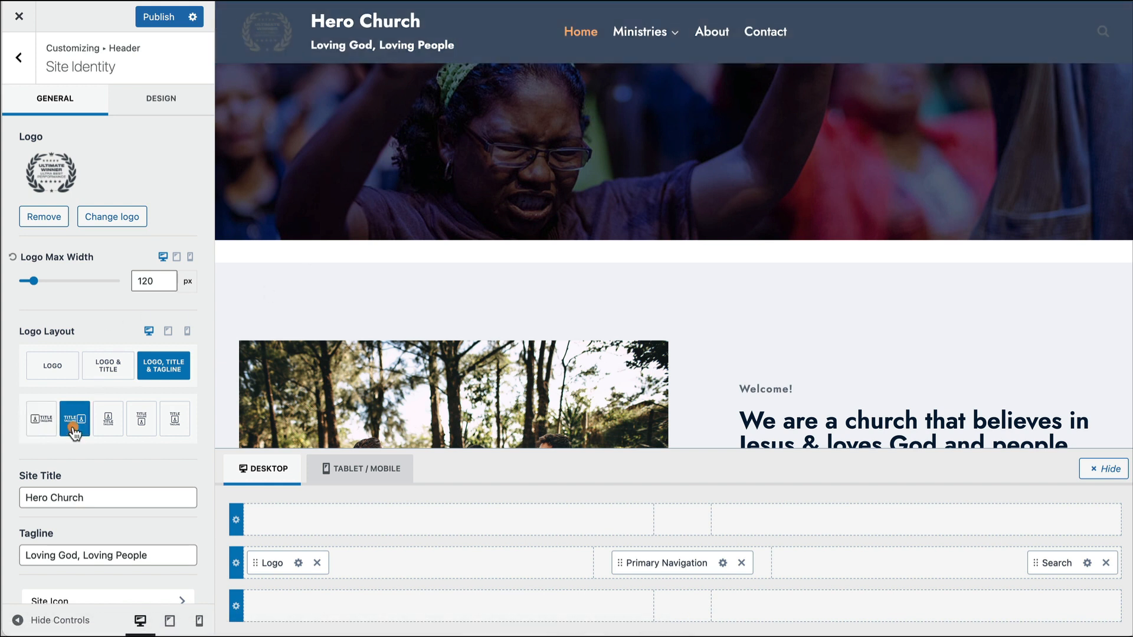
pyautogui.click(106, 419)
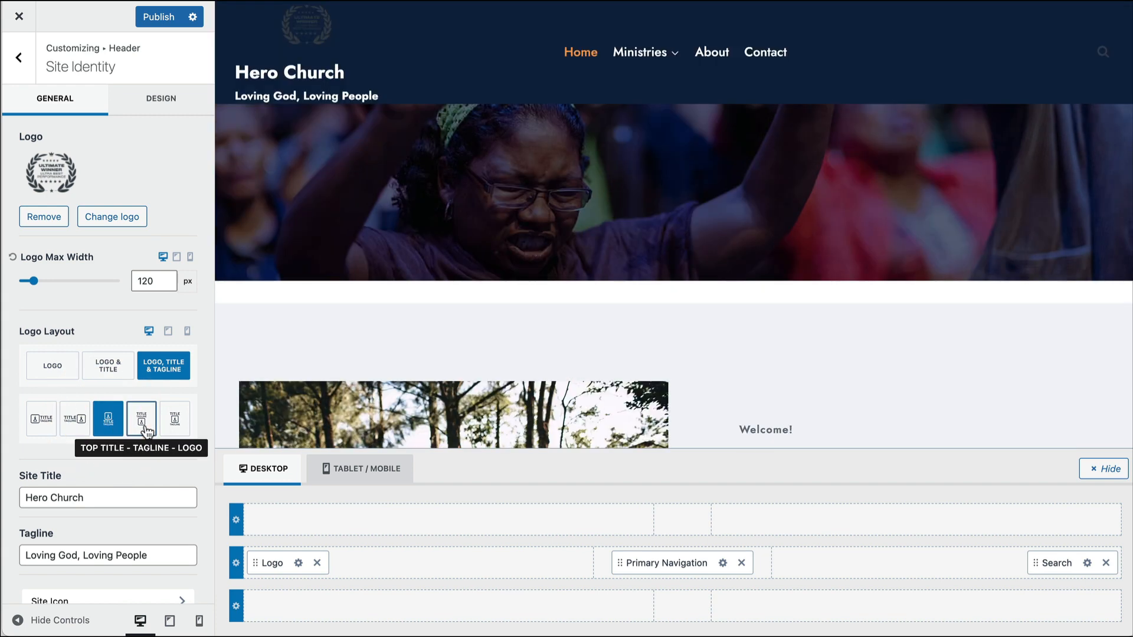
pyautogui.click(146, 431)
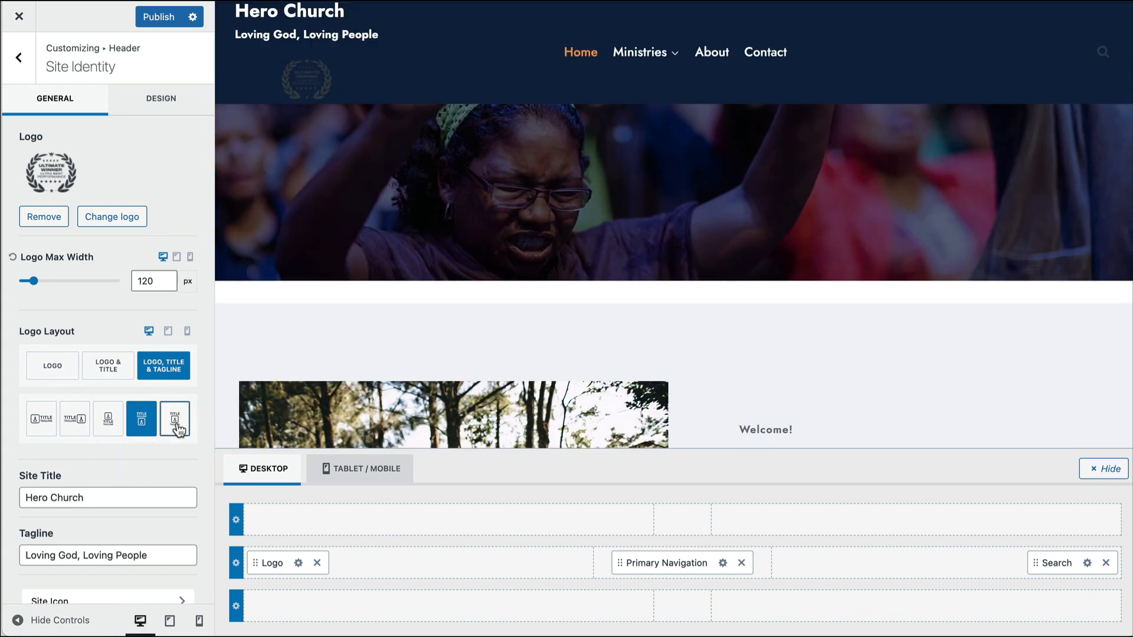
pyautogui.click(177, 428)
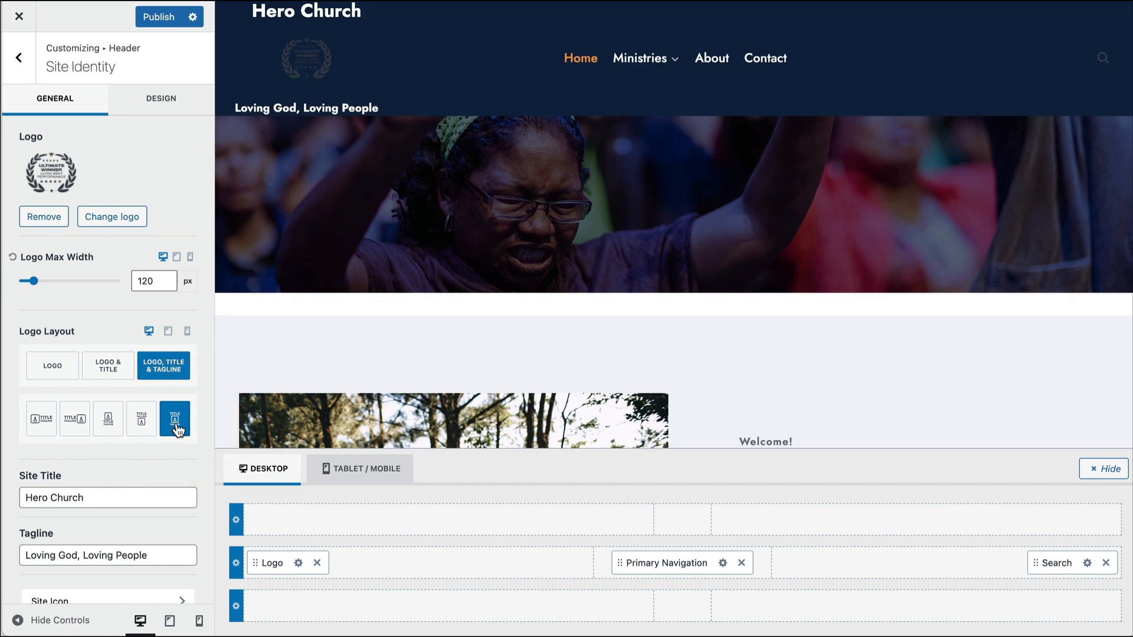
pyautogui.click(42, 418)
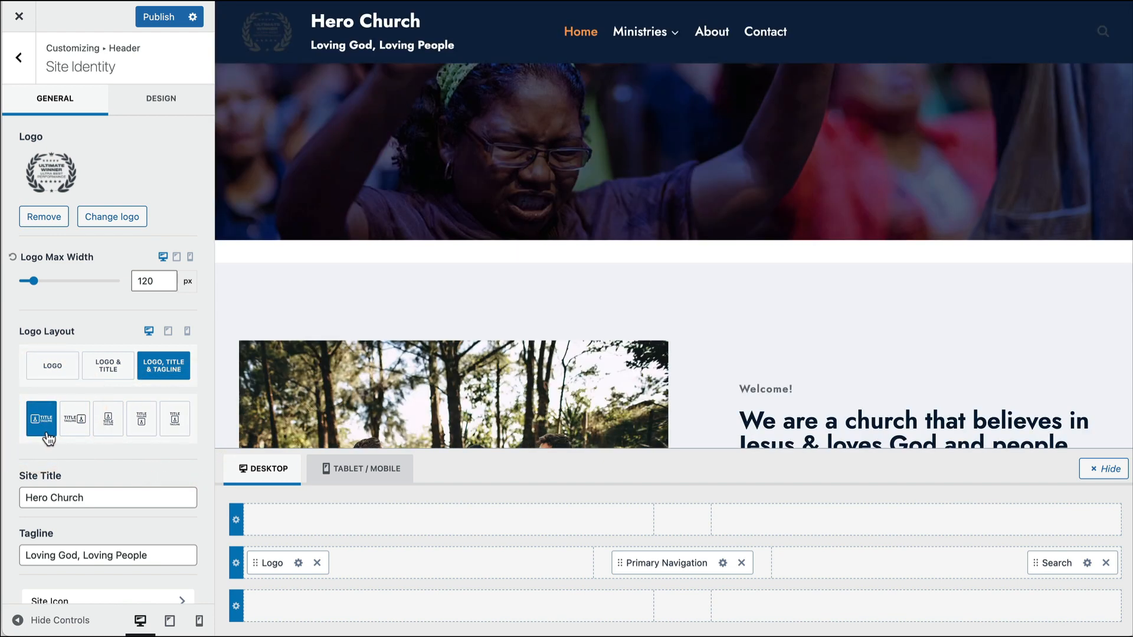
# Remove the emblem logo, clear the tagline so that only the site title Hero Church is used, and publish the changes
pyautogui.click(47, 217)
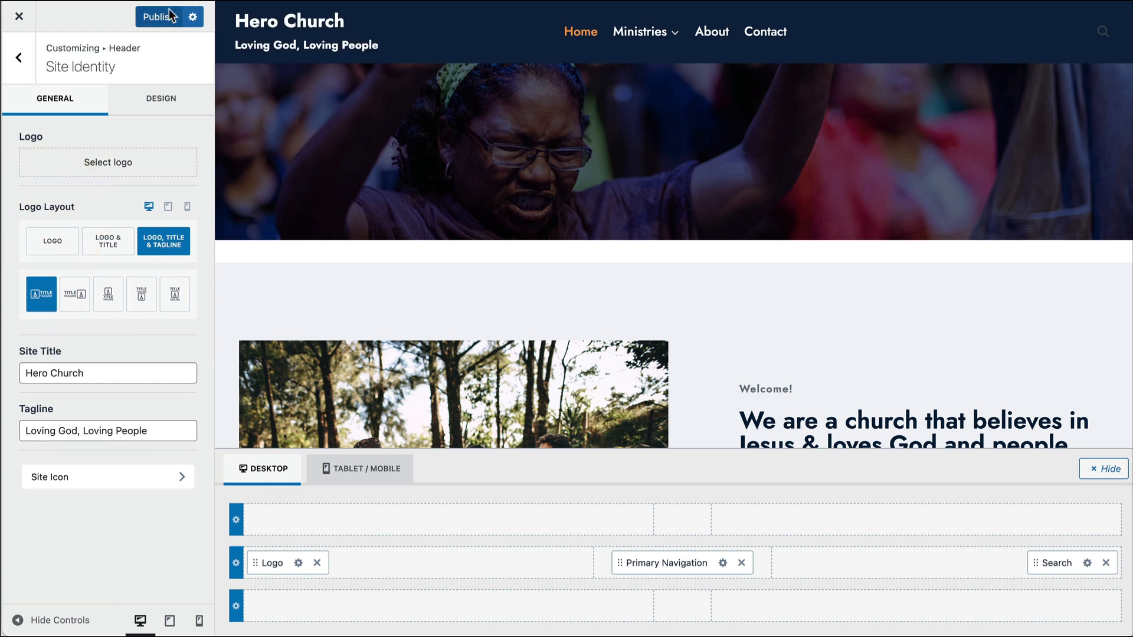
pyautogui.click(156, 17)
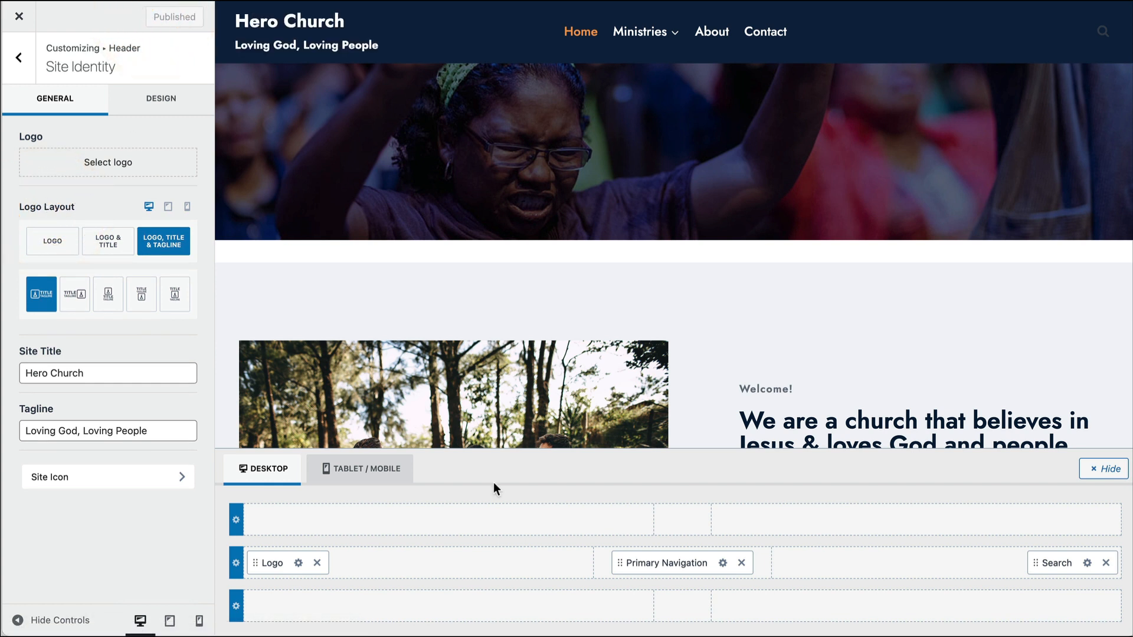
pyautogui.tripleClick(125, 433)
pyautogui.press('BackSpace')
pyautogui.click(158, 16)
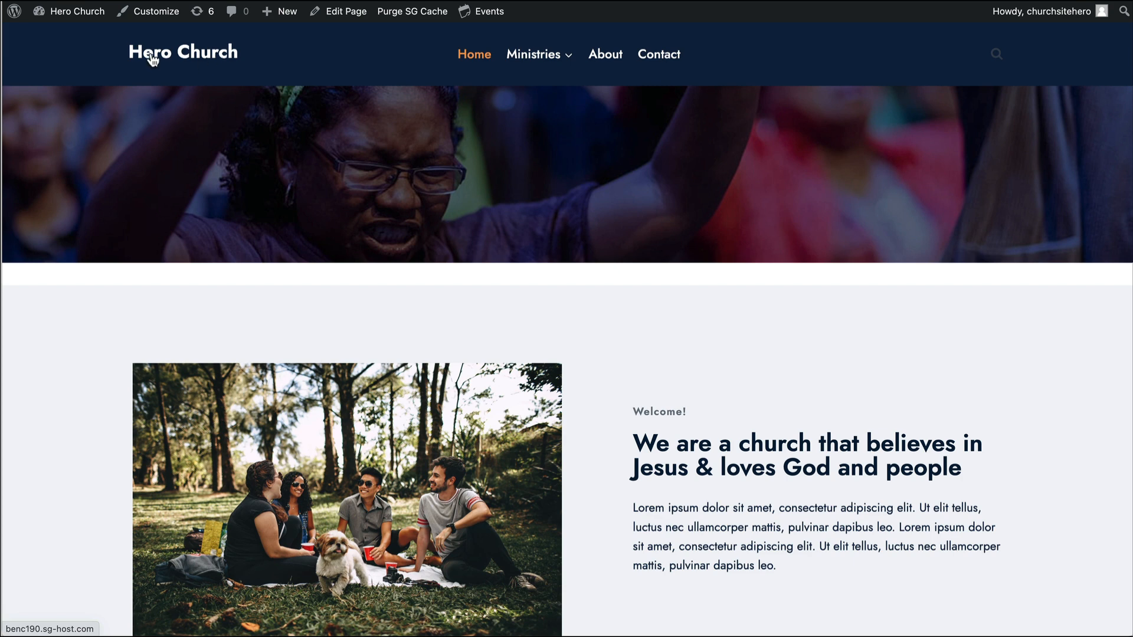
# Test the Hero Church title, About and Home links in the live site's header
pyautogui.click(152, 59)
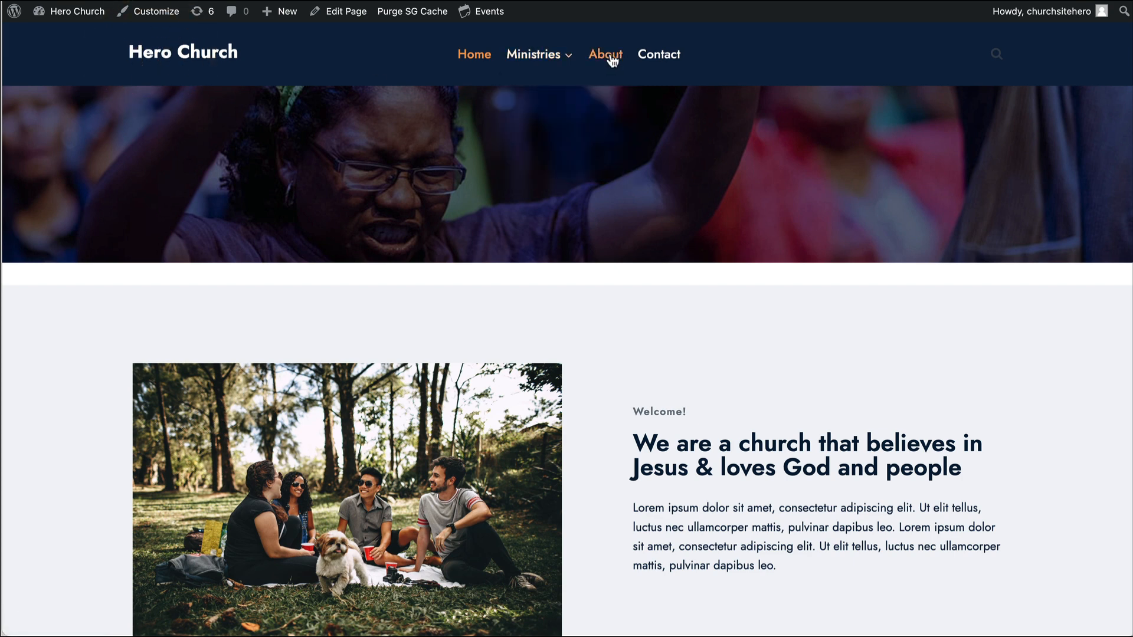
pyautogui.click(608, 54)
pyautogui.click(220, 51)
pyautogui.click(472, 68)
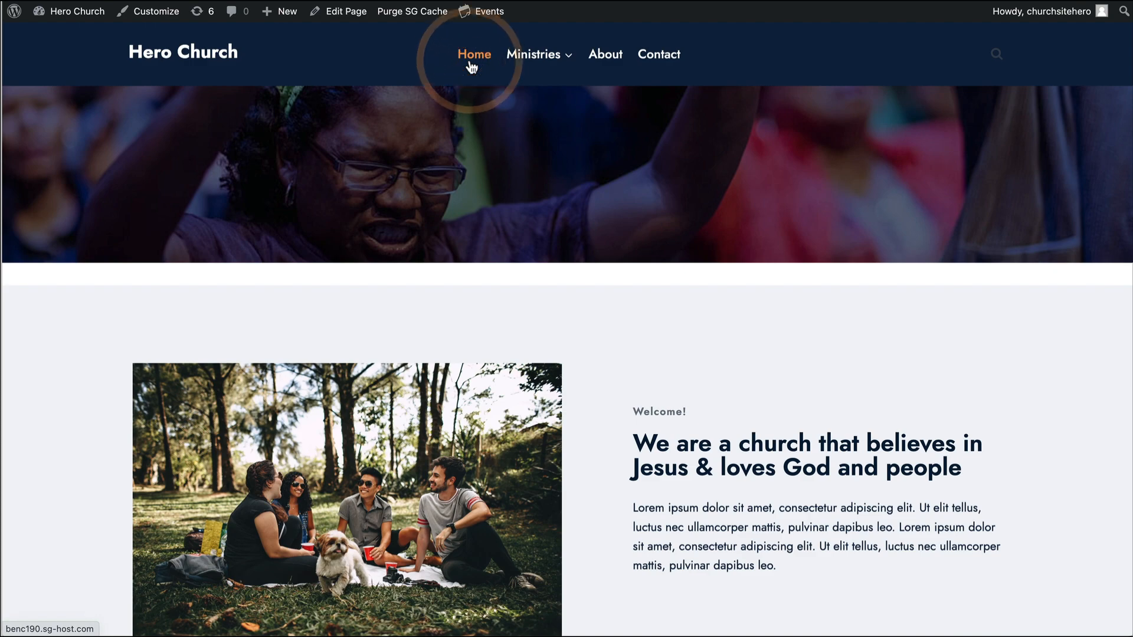